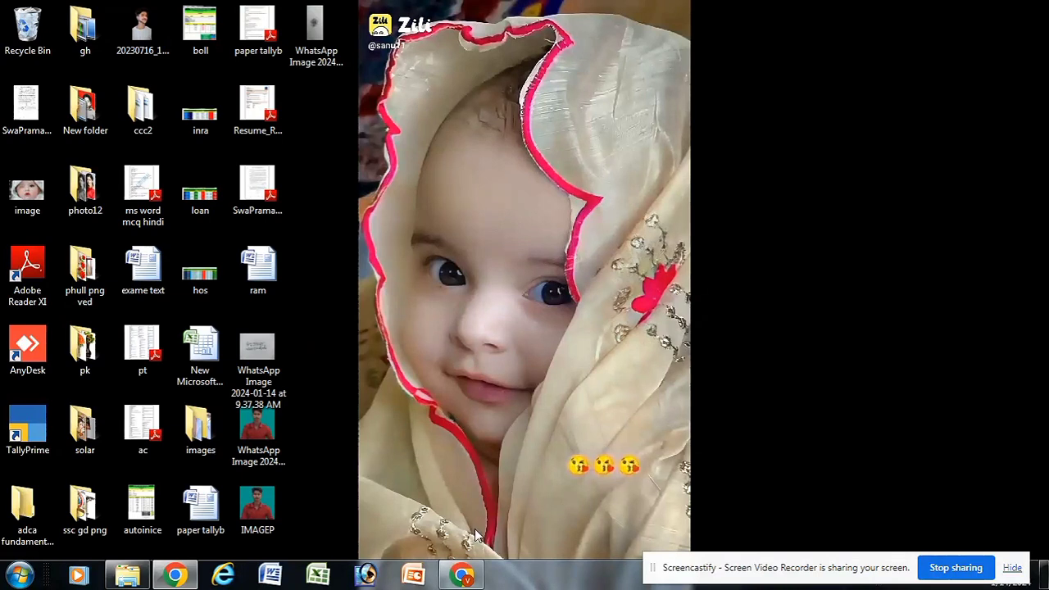
Step: Search Google for NIELIT and open the Student Information and Enrollment System result
{"action": "left_click", "coordinate": [461, 575]}
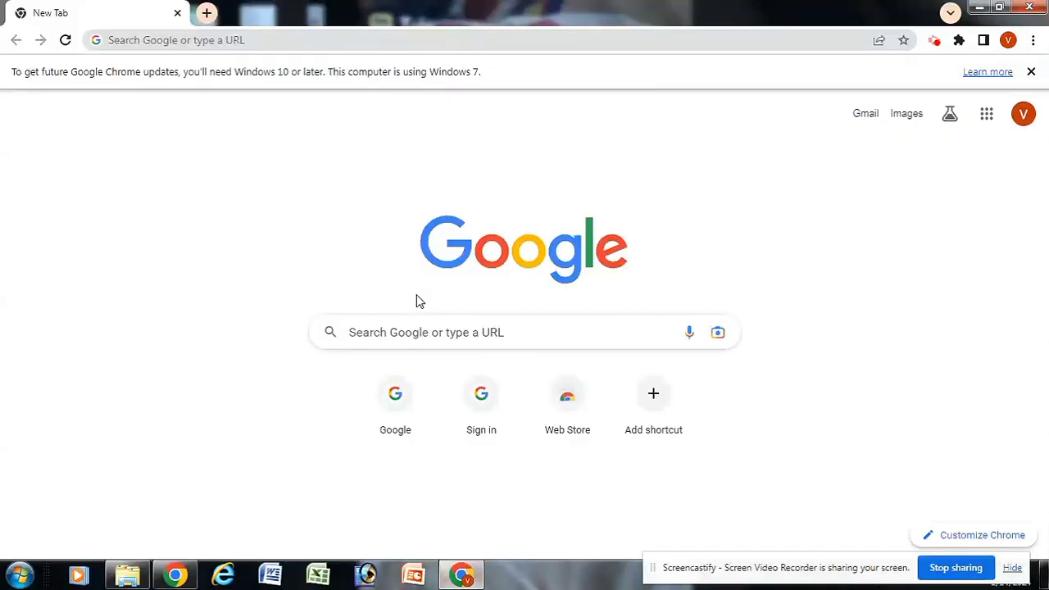
{"action": "left_click", "coordinate": [404, 331]}
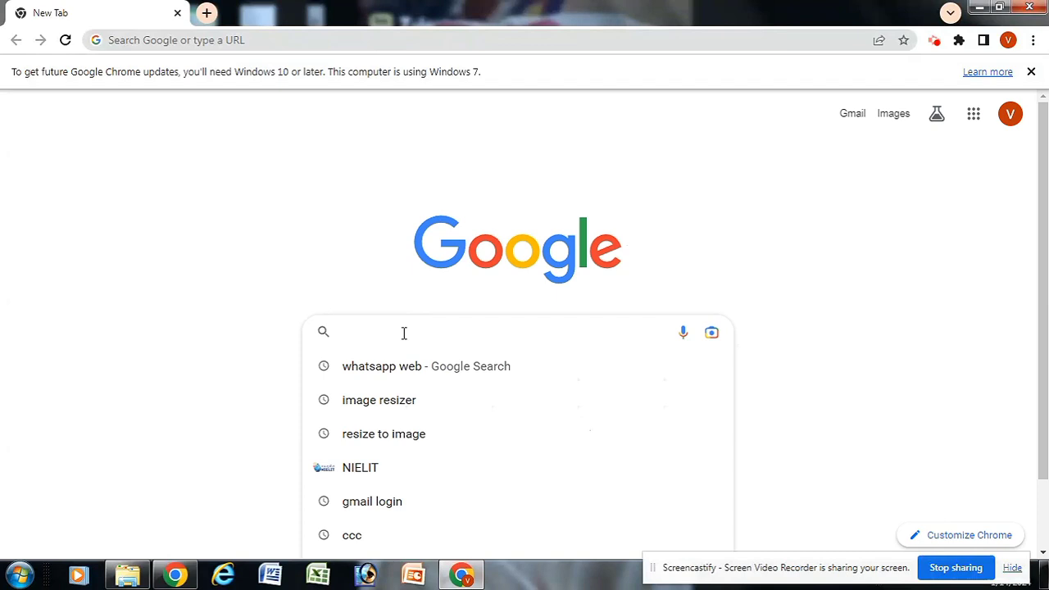
{"action": "type", "text": "NI"}
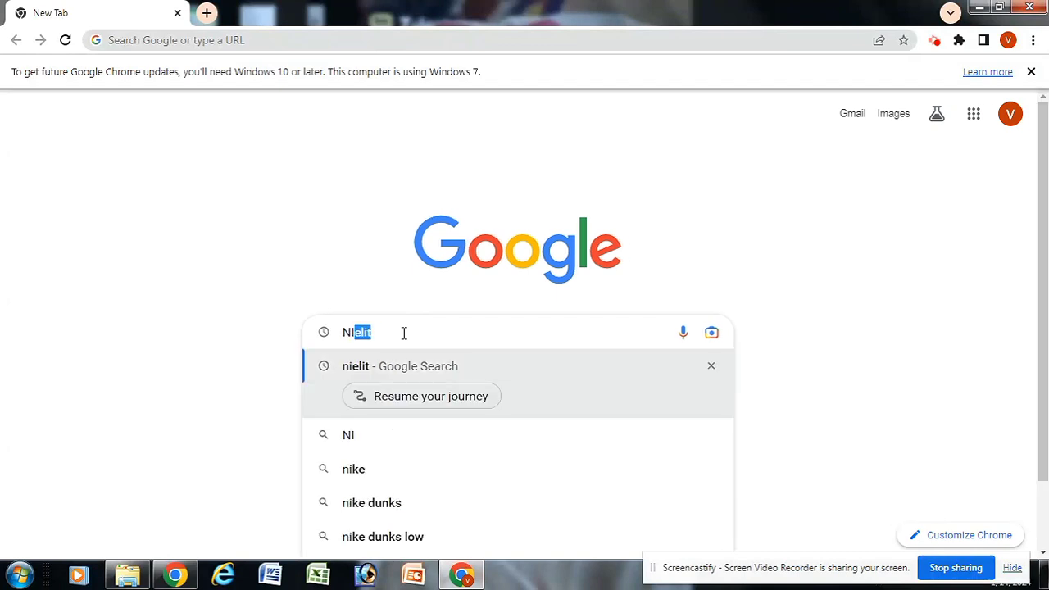
{"action": "type", "text": "ELIT"}
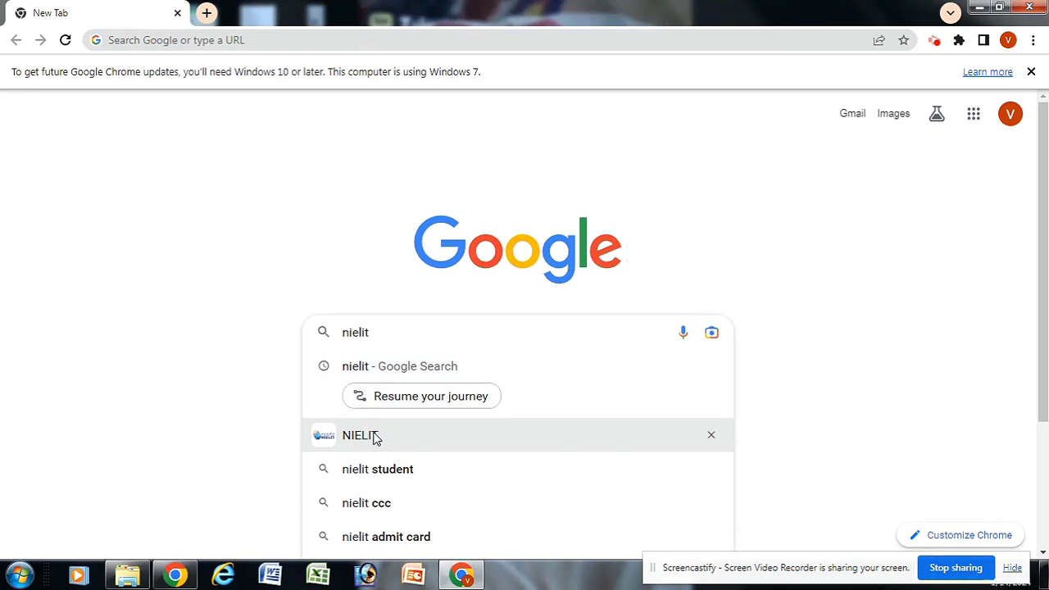
{"action": "key", "text": "Return"}
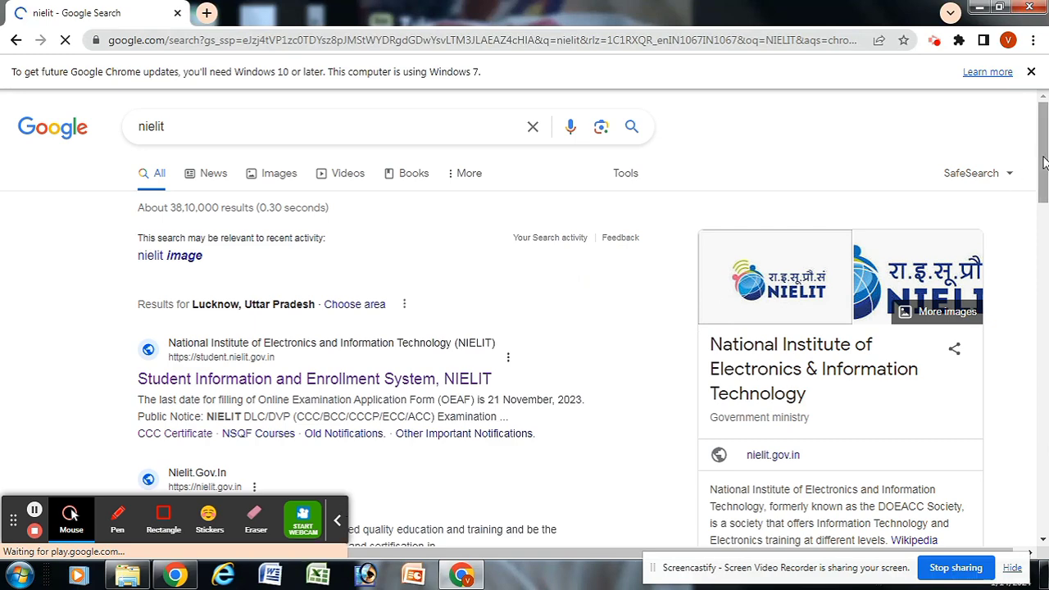
{"action": "left_click_drag", "start_coordinate": [1036, 164], "coordinate": [1036, 201]}
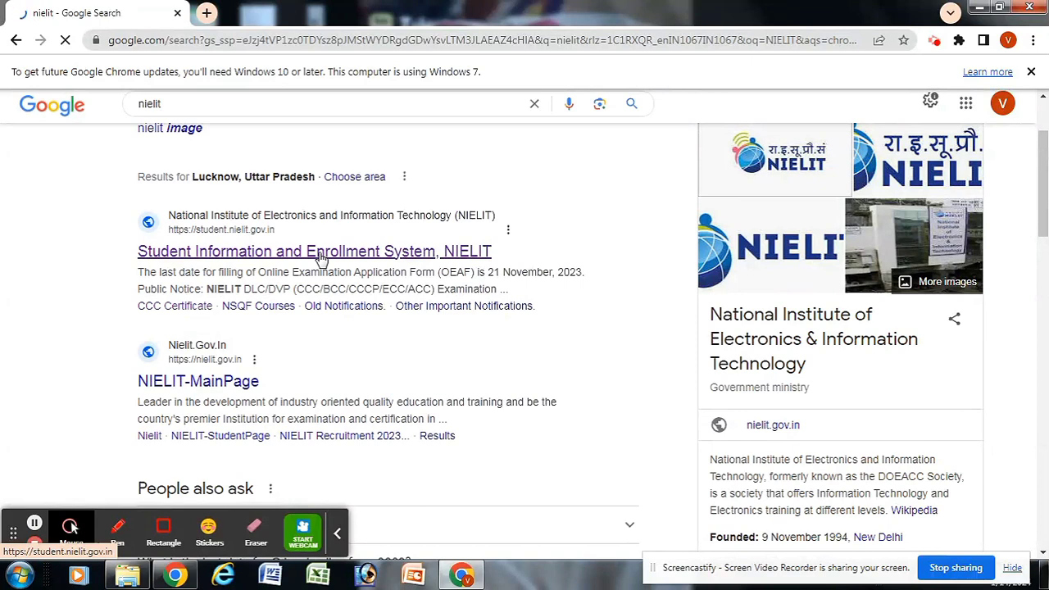
{"action": "left_click", "coordinate": [321, 256]}
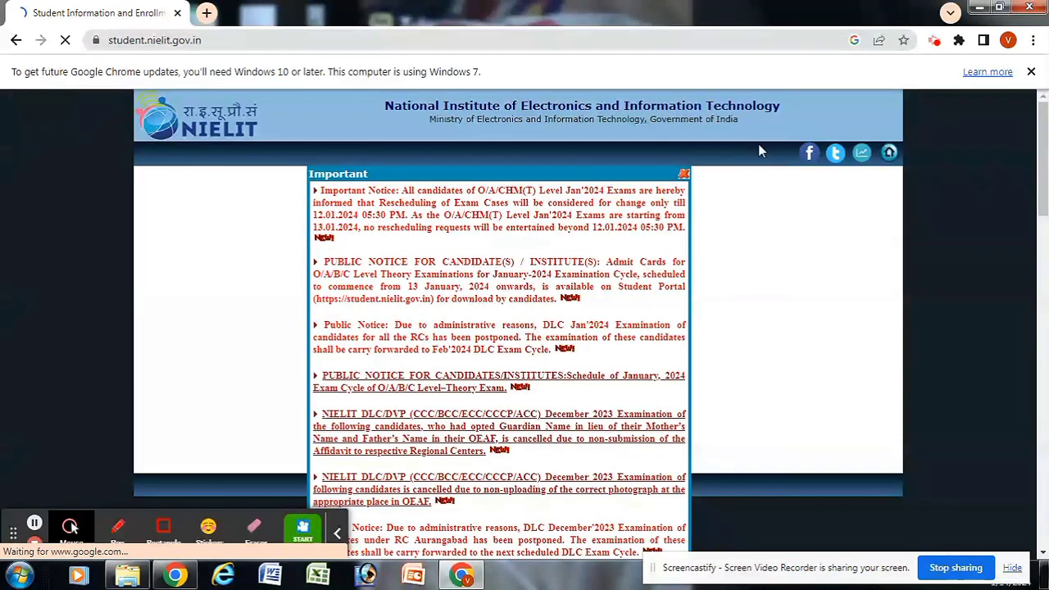
Step: Close the Important notices popup and go to Apply Online's list of courses
{"action": "mouse_move", "coordinate": [1042, 156]}
{"action": "left_mouse_down"}
{"action": "mouse_move", "coordinate": [1043, 196]}
{"action": "mouse_move", "coordinate": [1043, 156]}
{"action": "left_mouse_up"}
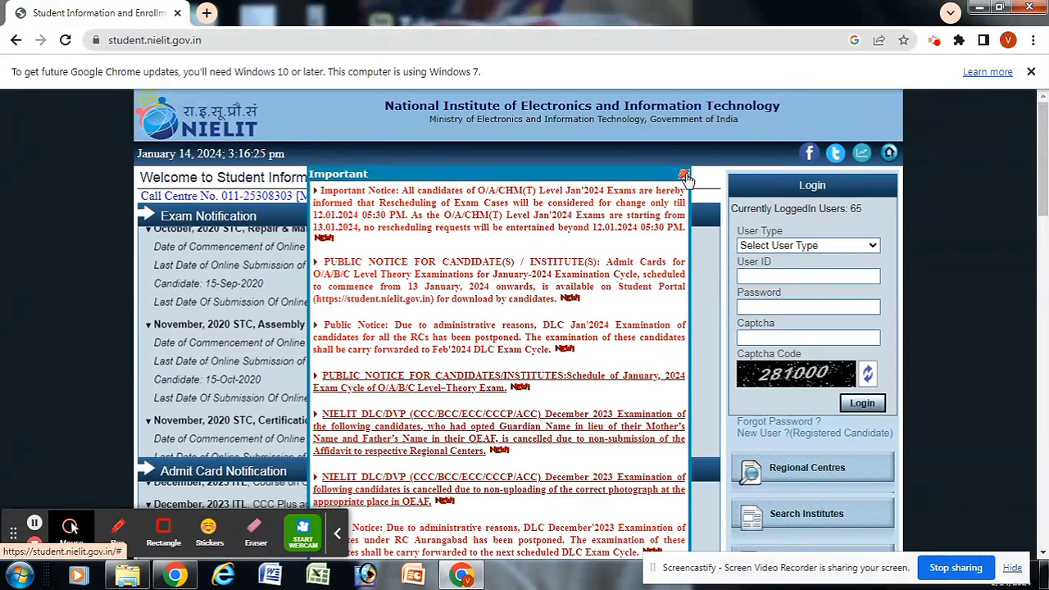
{"action": "left_click", "coordinate": [684, 175]}
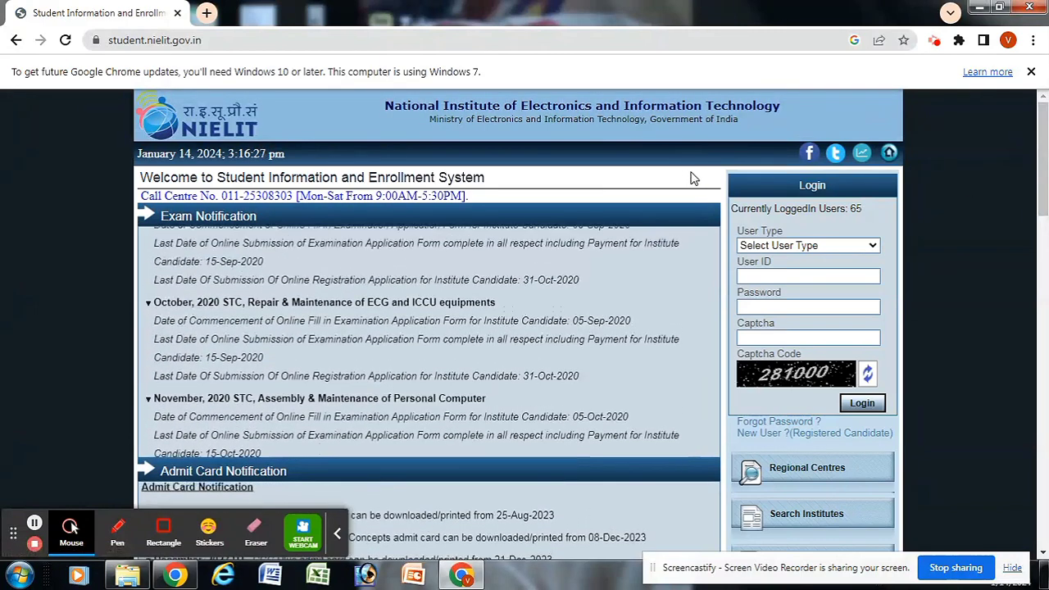
{"action": "scroll", "coordinate": [1045, 166], "scroll_direction": "down", "scroll_amount": 3}
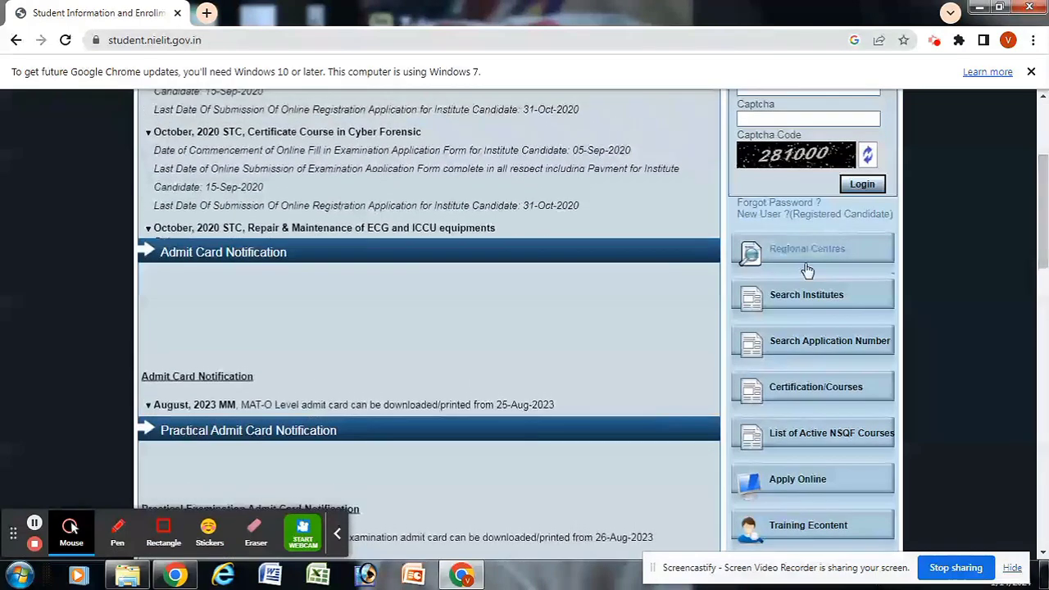
{"action": "left_click", "coordinate": [784, 485]}
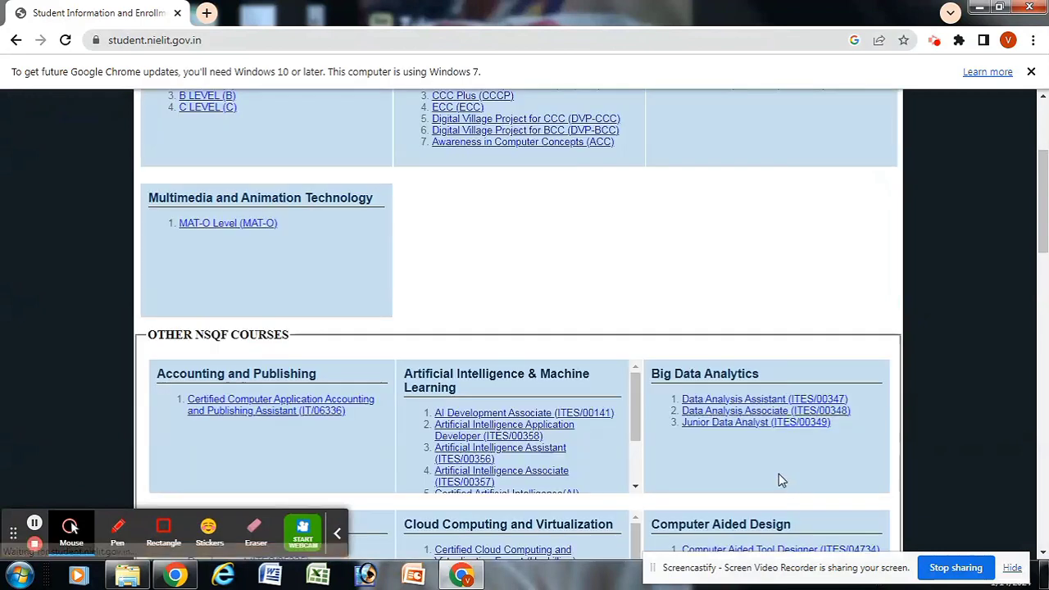
{"action": "left_click_drag", "start_coordinate": [1044, 223], "coordinate": [1045, 169]}
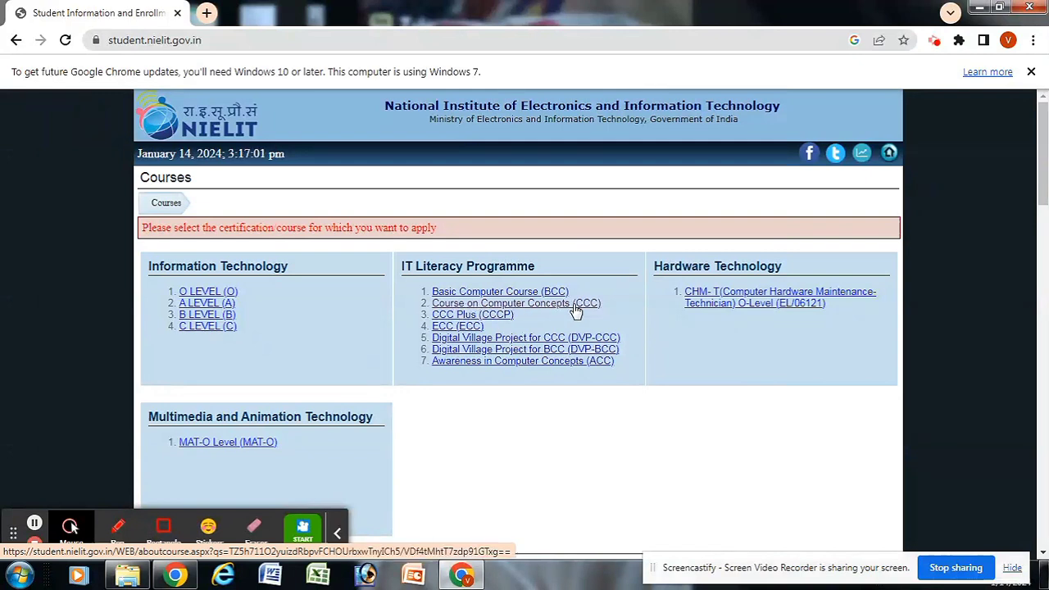
Step: Open Course on Computer Concepts (CCC), scroll past the guidelines, and tick the declaration
{"action": "left_click", "coordinate": [508, 303]}
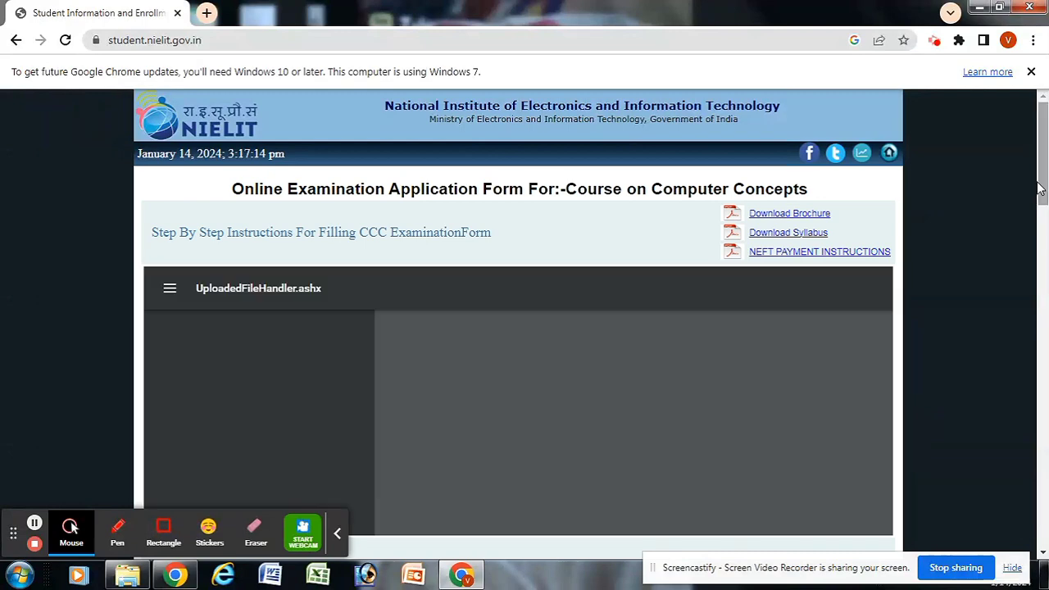
{"action": "left_click_drag", "start_coordinate": [1043, 160], "coordinate": [1044, 185]}
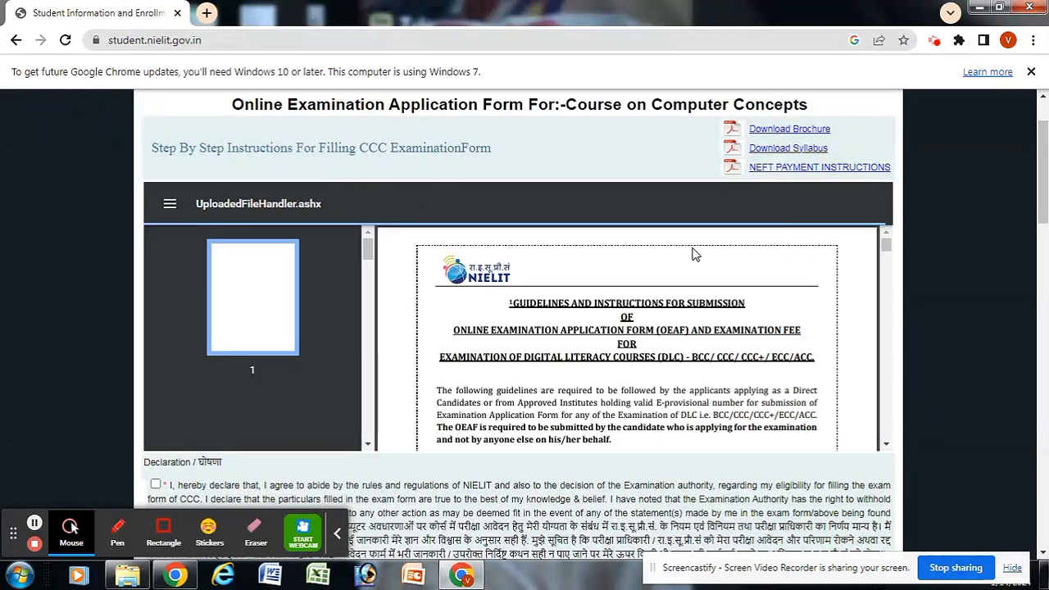
{"action": "left_click_drag", "start_coordinate": [885, 244], "coordinate": [887, 325]}
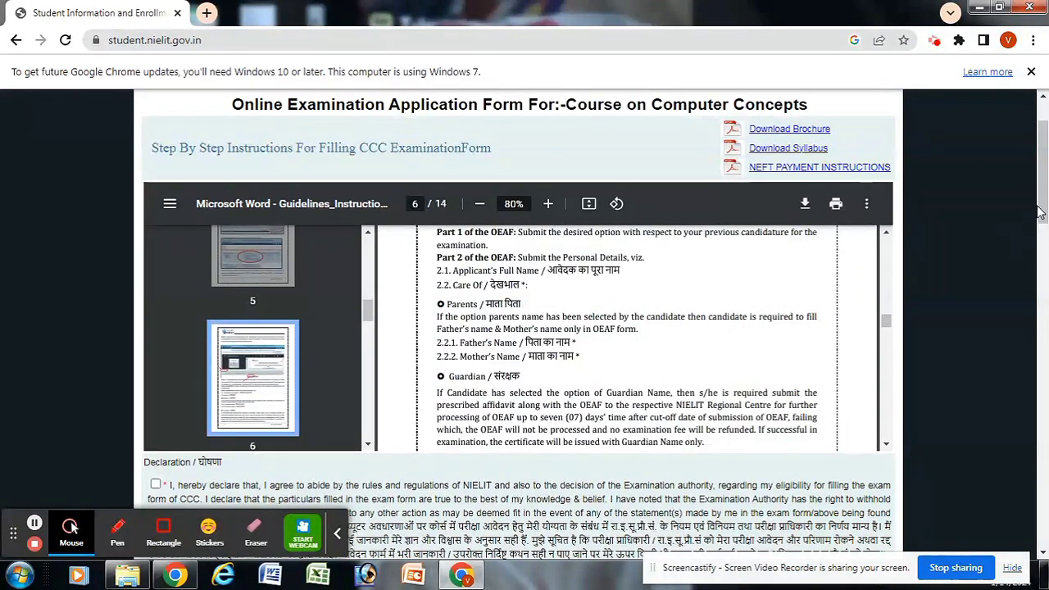
{"action": "left_click_drag", "start_coordinate": [1042, 205], "coordinate": [1040, 256]}
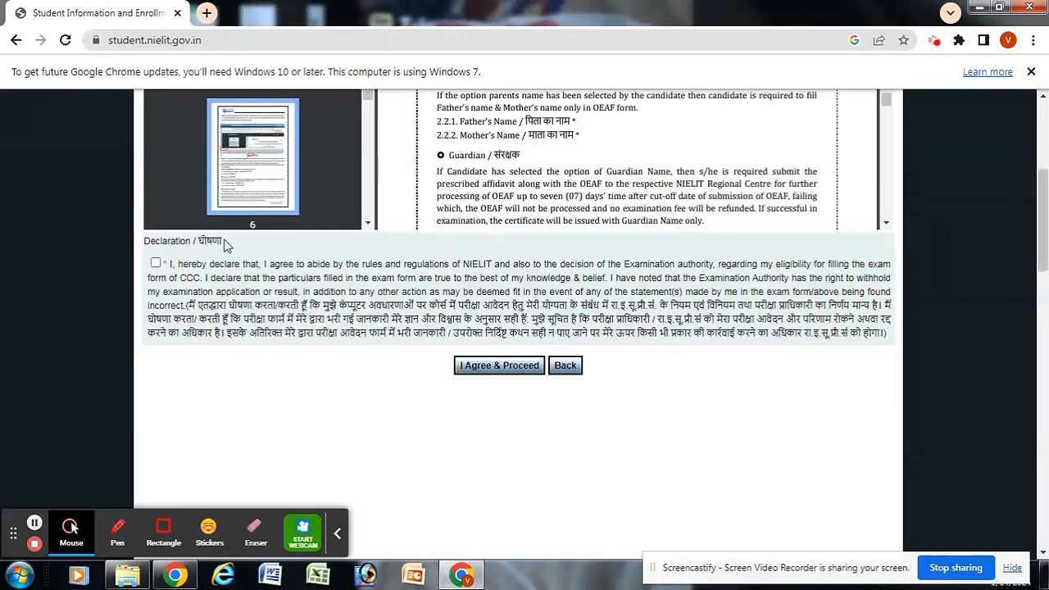
{"action": "left_click", "coordinate": [156, 263]}
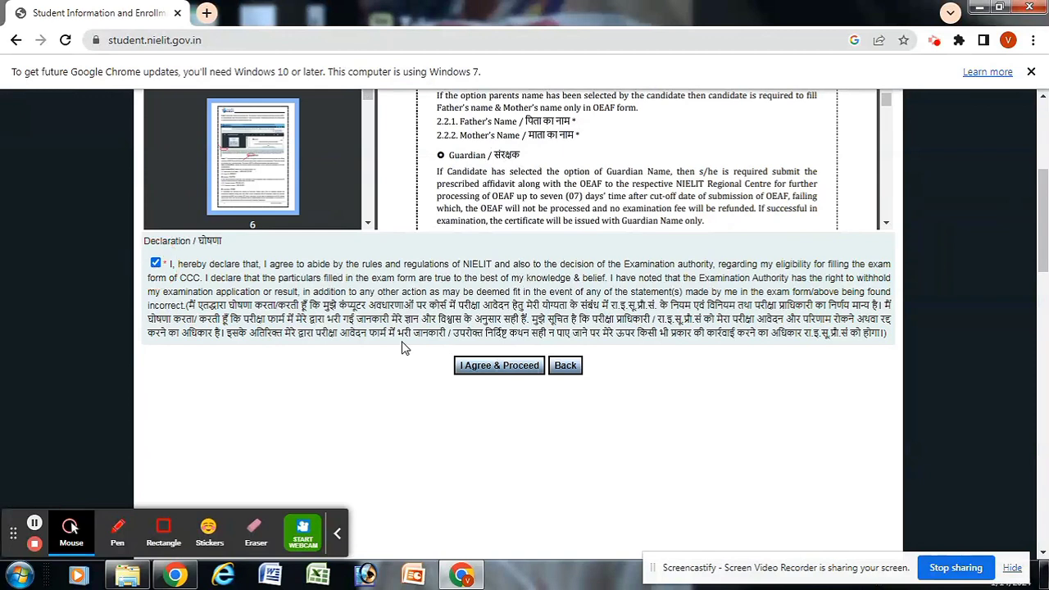
Step: Agree and proceed to the blank CCC application form, scrolling to the applicant's name
{"action": "left_click", "coordinate": [502, 377]}
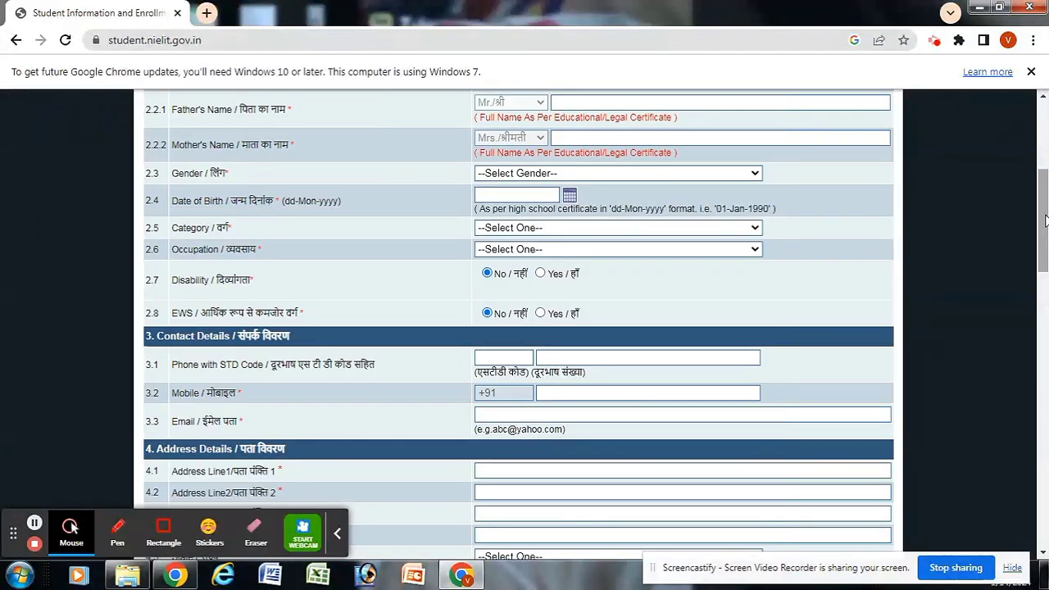
{"action": "left_click_drag", "start_coordinate": [1040, 215], "coordinate": [1044, 146]}
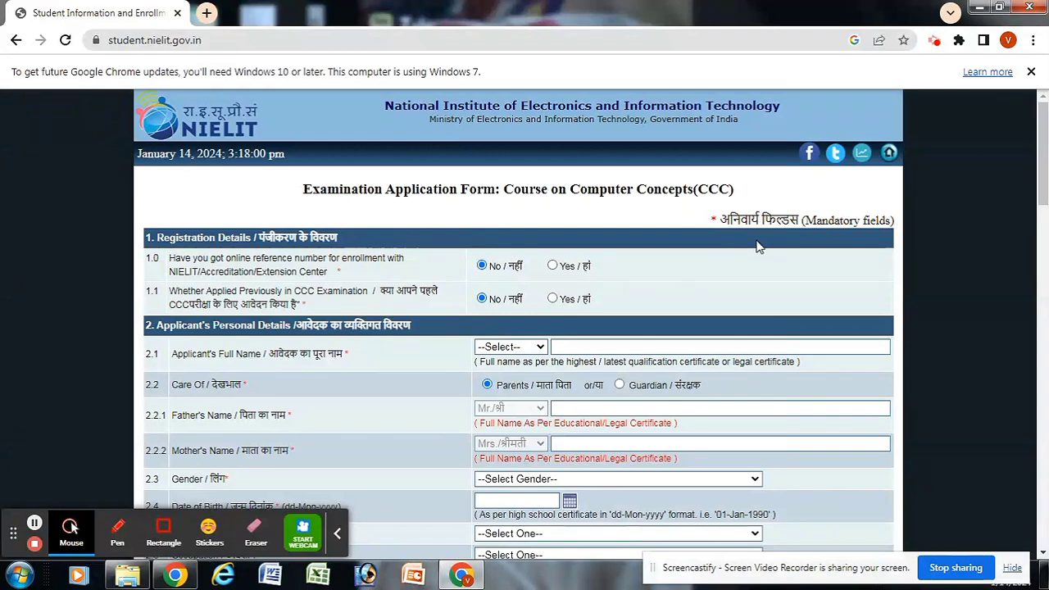
{"action": "left_click_drag", "start_coordinate": [1043, 167], "coordinate": [1043, 190]}
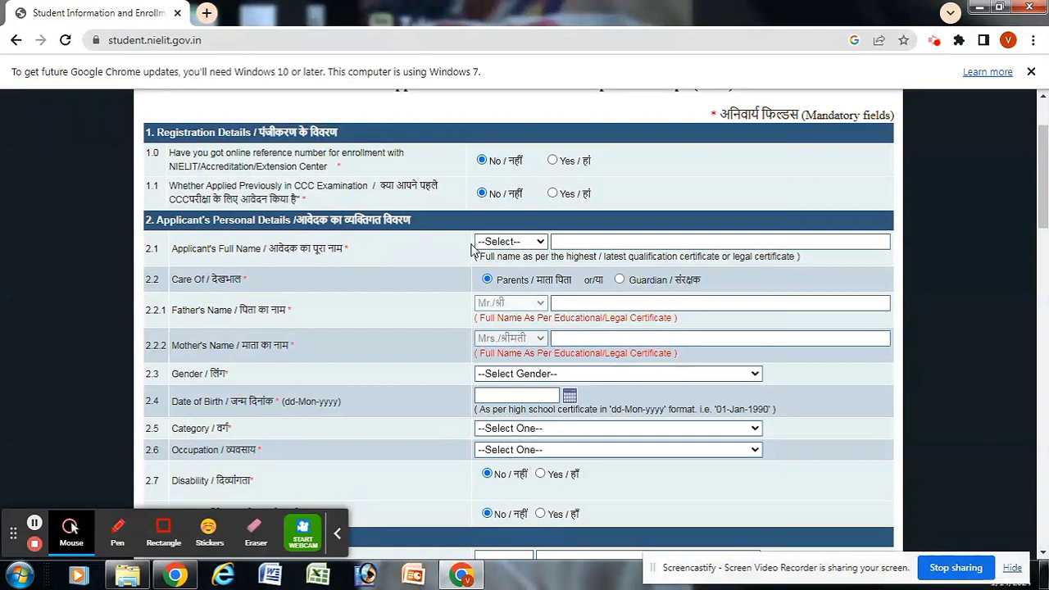
{"action": "left_click", "coordinate": [540, 242]}
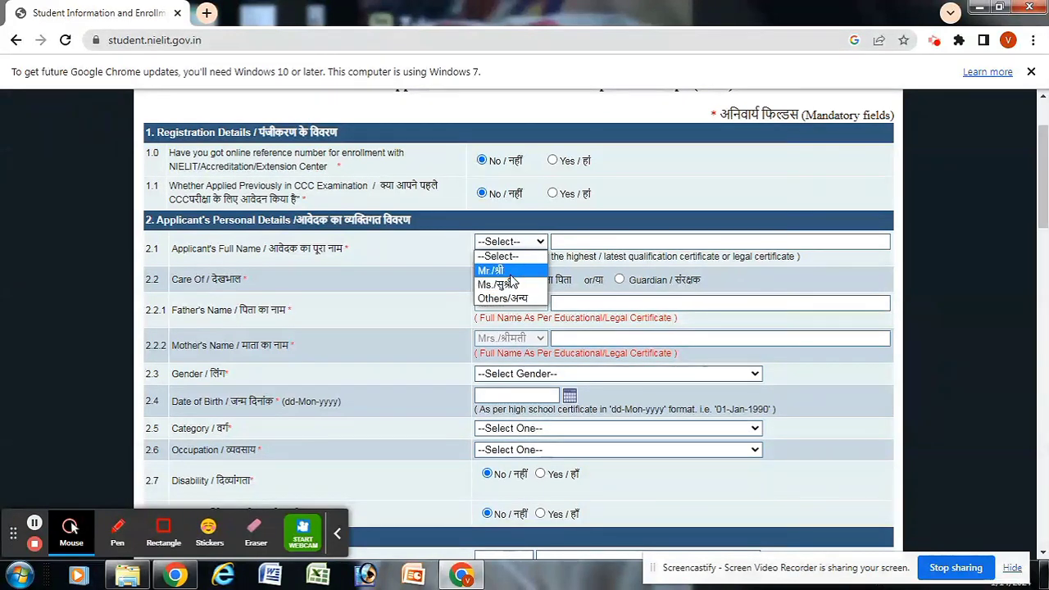
Step: Set the title to Mr. and enter the applicant's full name and father's name
{"action": "left_click", "coordinate": [495, 274]}
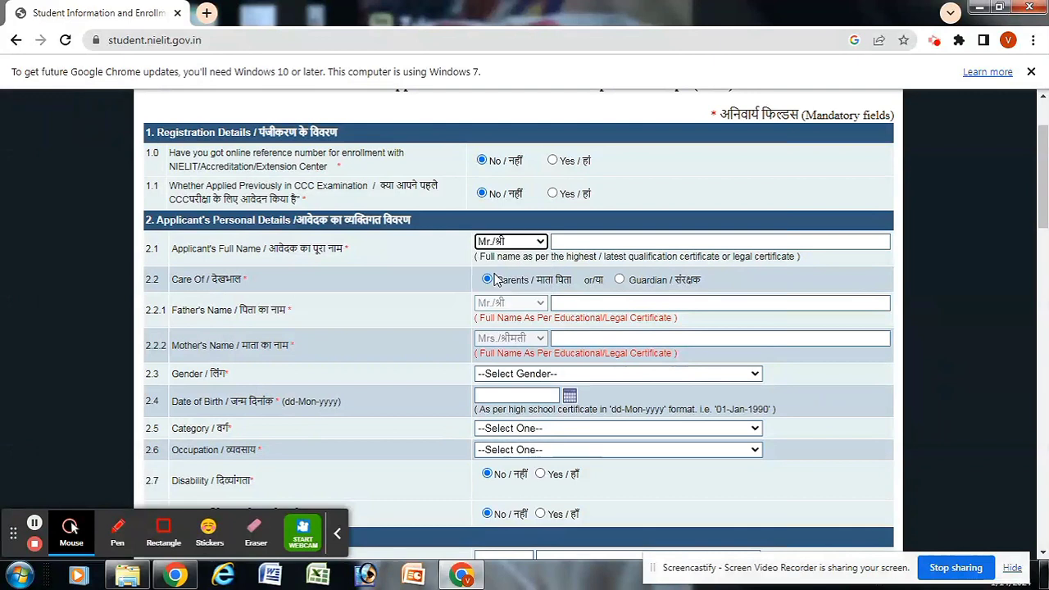
{"action": "left_click", "coordinate": [575, 242]}
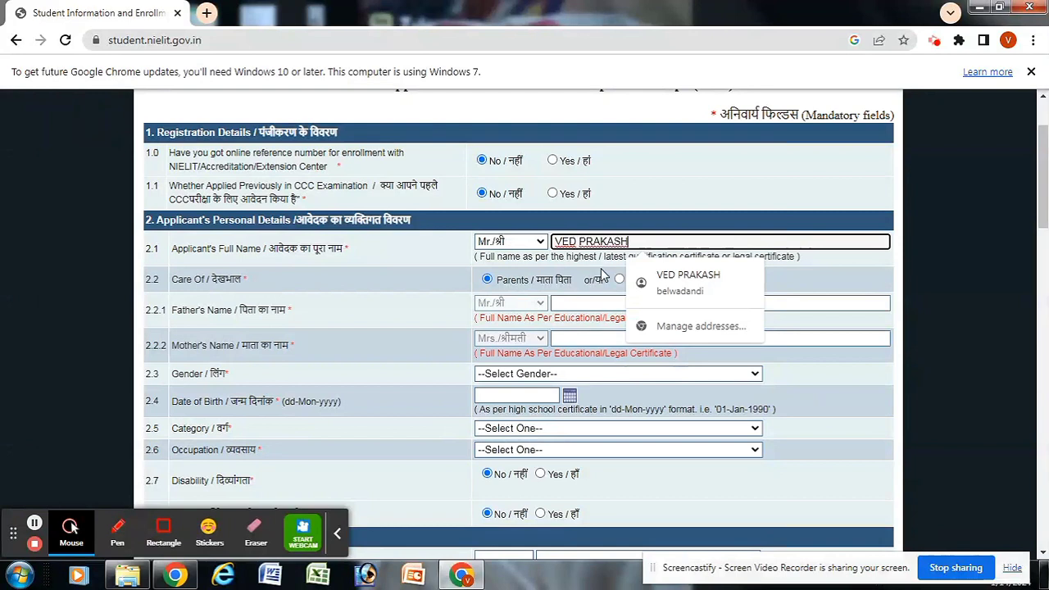
{"action": "left_click", "coordinate": [582, 296]}
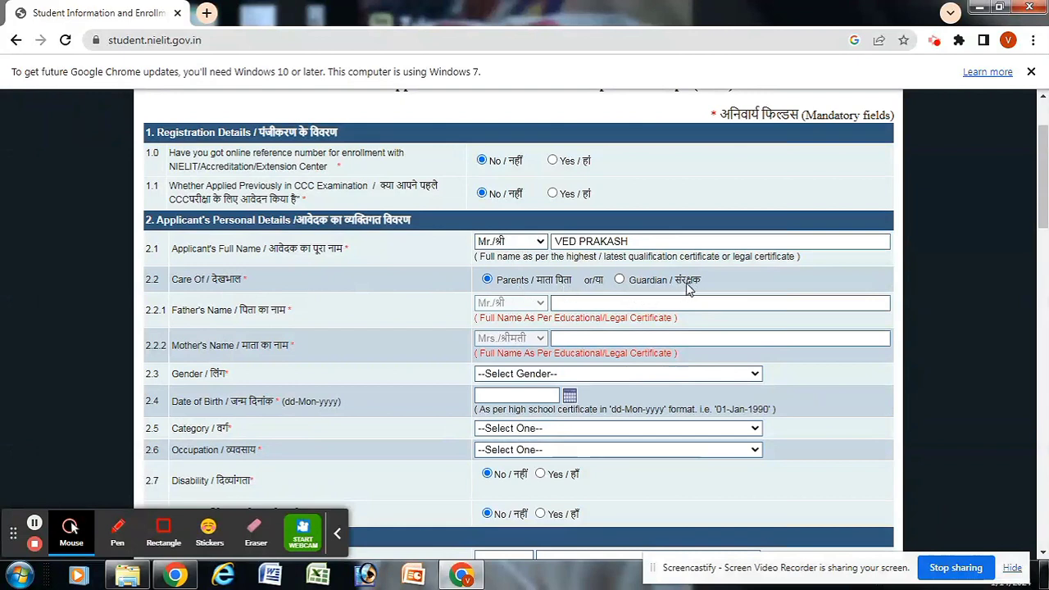
{"action": "left_click", "coordinate": [566, 303]}
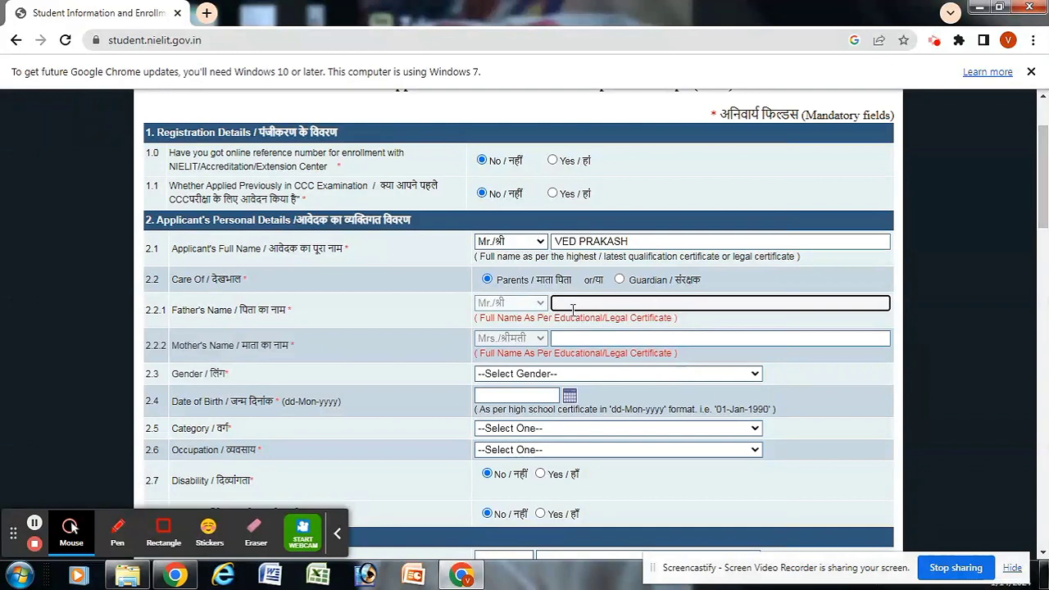
{"action": "left_click", "coordinate": [564, 305]}
{"action": "left_click", "coordinate": [562, 303]}
Step: Enter the mother's name and set Gender to Male
{"action": "left_click", "coordinate": [568, 338]}
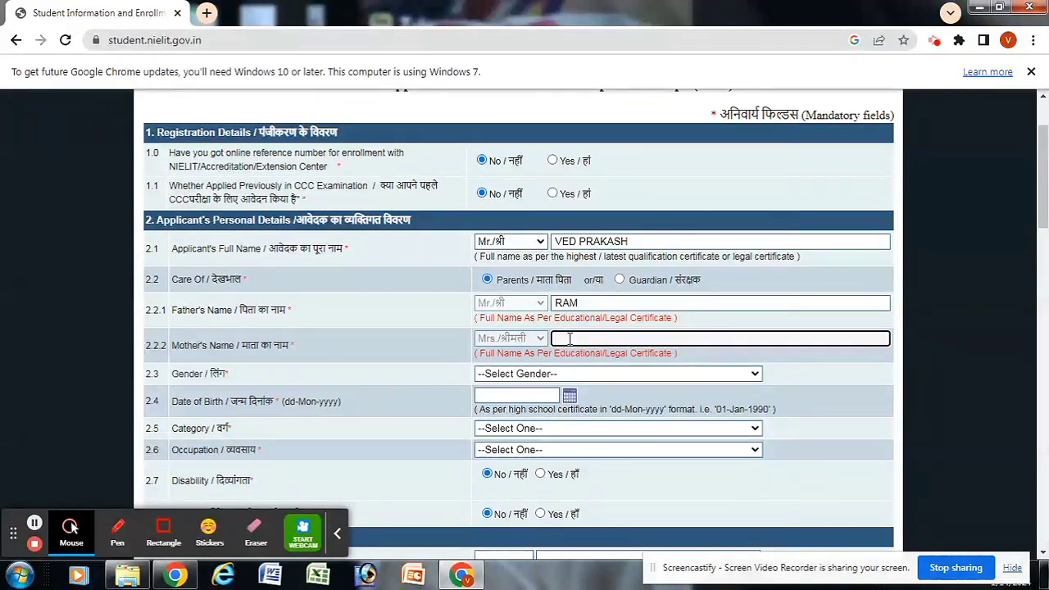
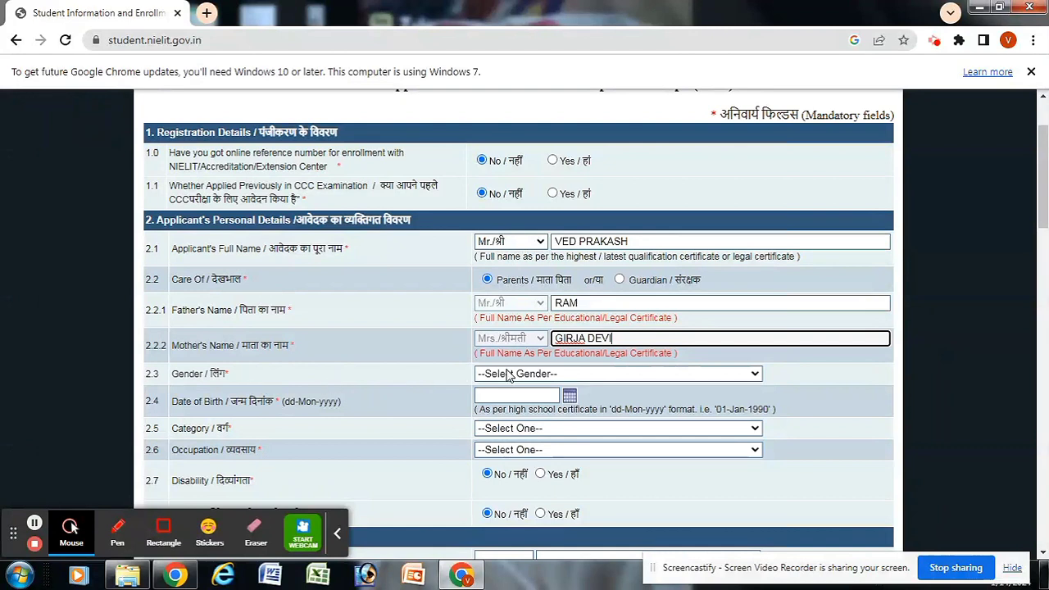
{"action": "left_click", "coordinate": [647, 375]}
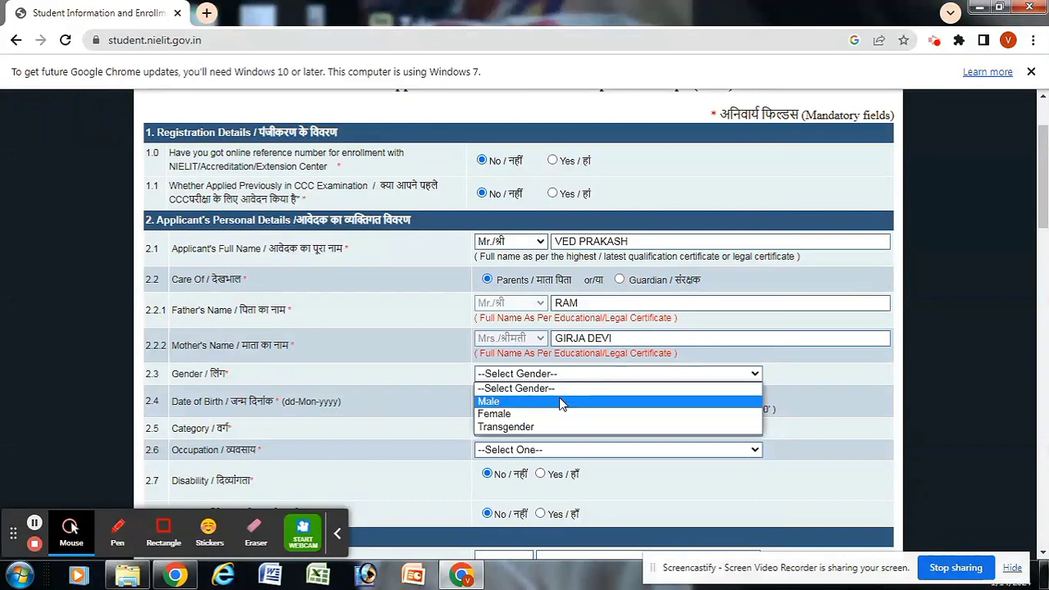
{"action": "left_click", "coordinate": [749, 373]}
{"action": "left_click", "coordinate": [750, 373]}
{"action": "left_click", "coordinate": [508, 402]}
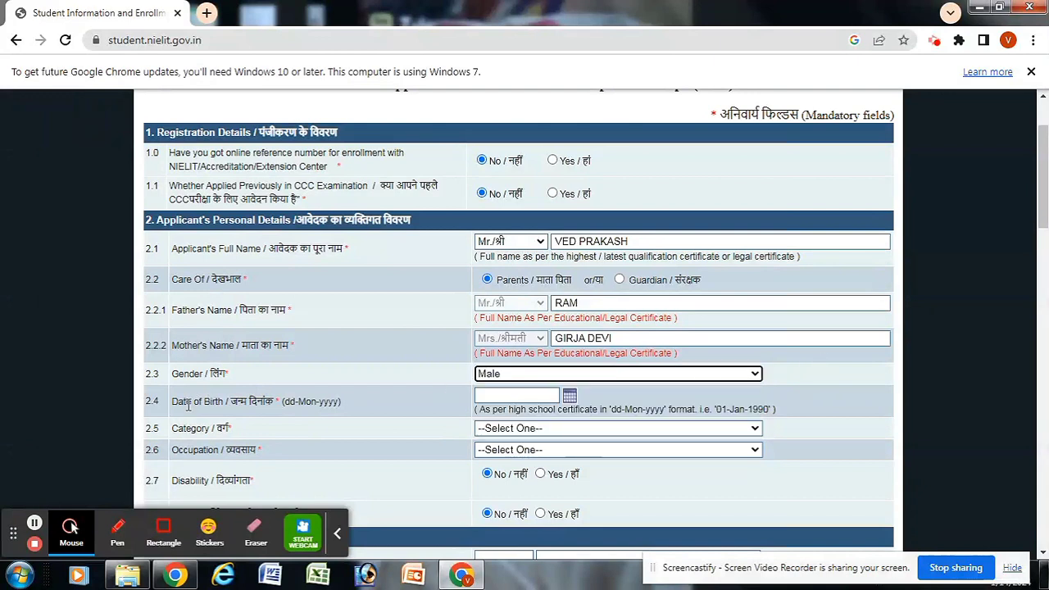
{"action": "left_click_drag", "start_coordinate": [172, 401], "coordinate": [238, 402]}
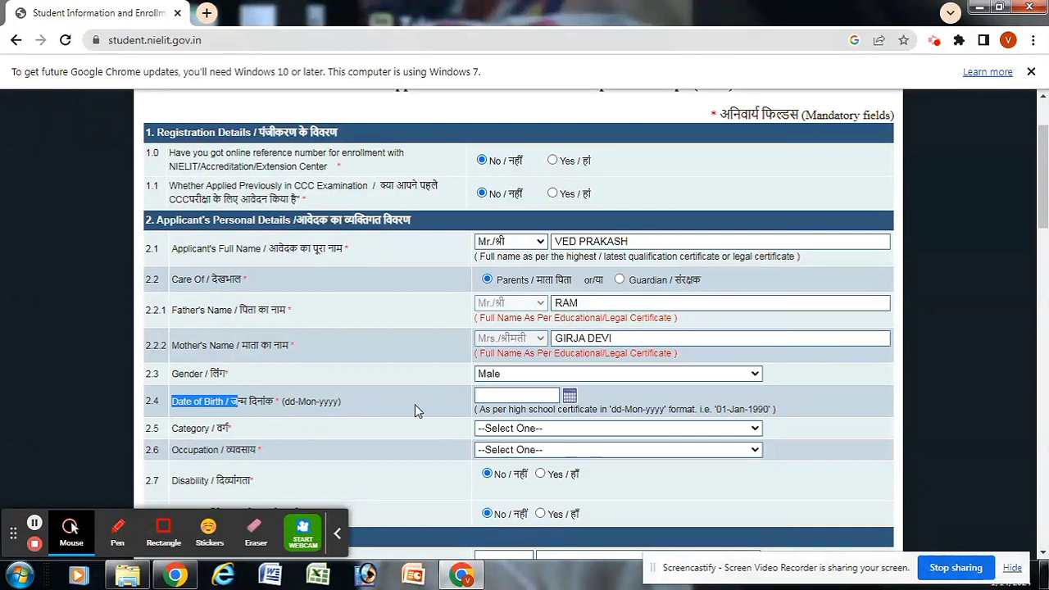
Step: Pick 26 November 2003 as the date of birth from the calendar
{"action": "left_click", "coordinate": [570, 396]}
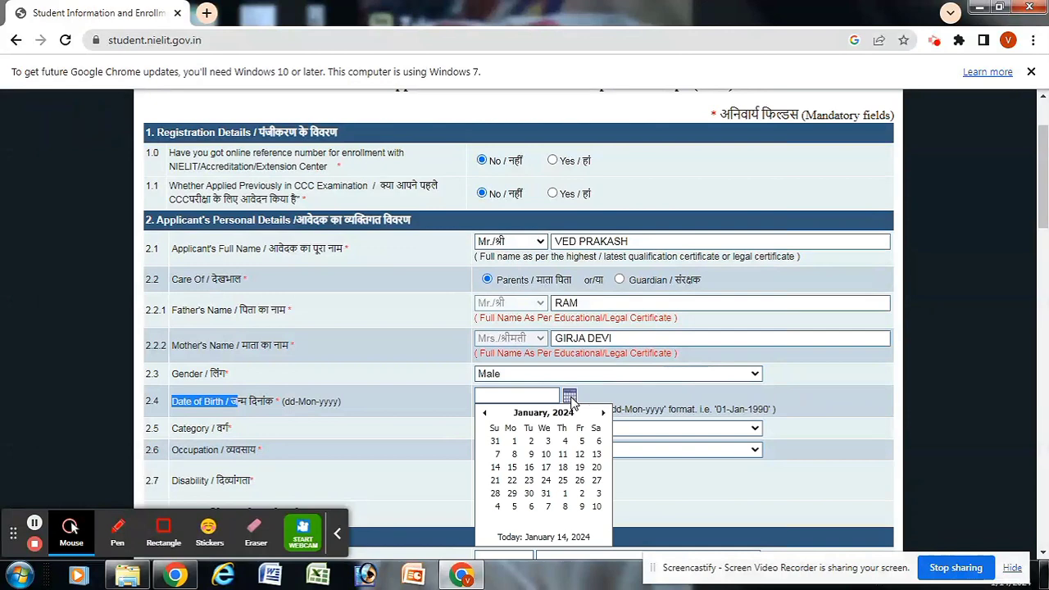
{"action": "left_click_drag", "start_coordinate": [1040, 187], "coordinate": [1047, 237]}
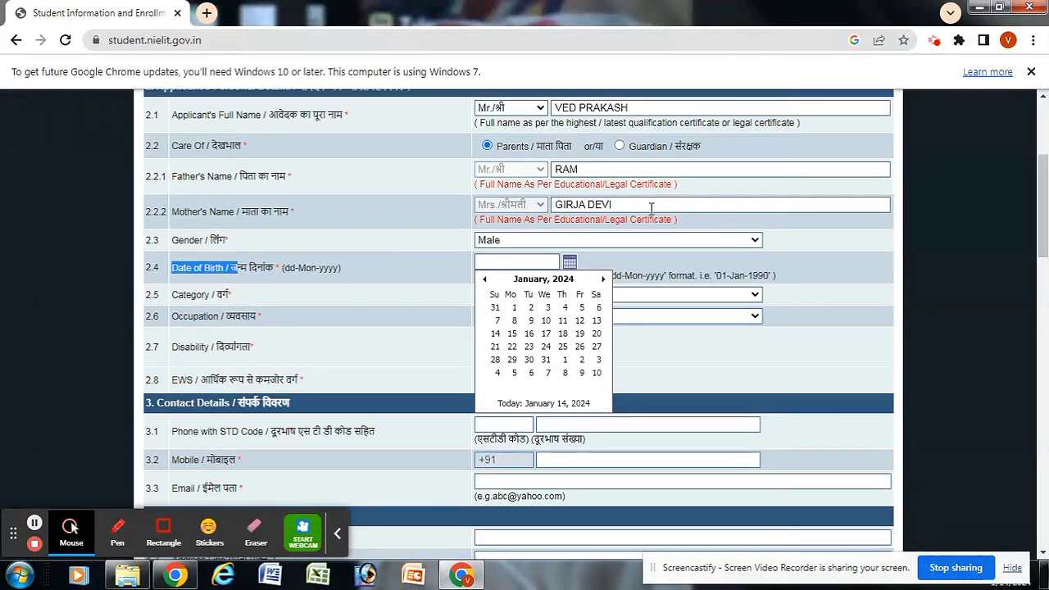
{"action": "left_click", "coordinate": [543, 280]}
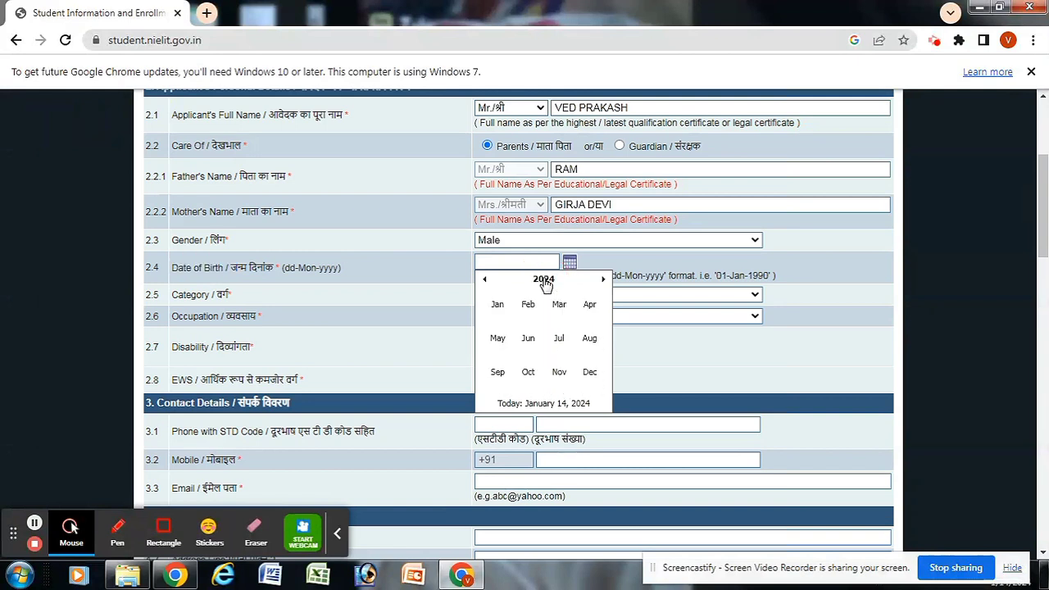
{"action": "left_click", "coordinate": [544, 281]}
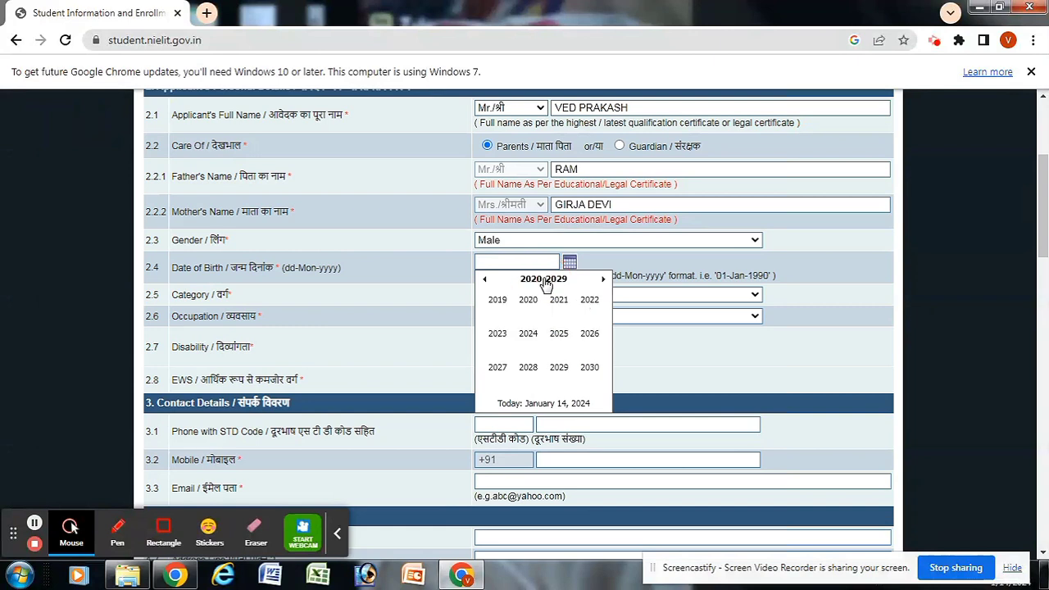
{"action": "left_click", "coordinate": [487, 280]}
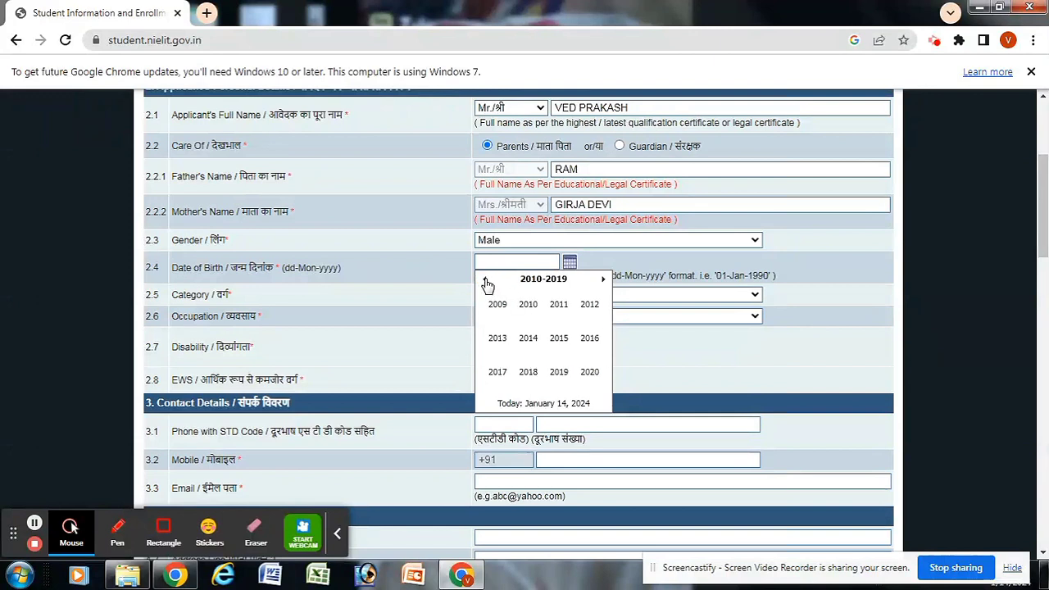
{"action": "left_click", "coordinate": [486, 281]}
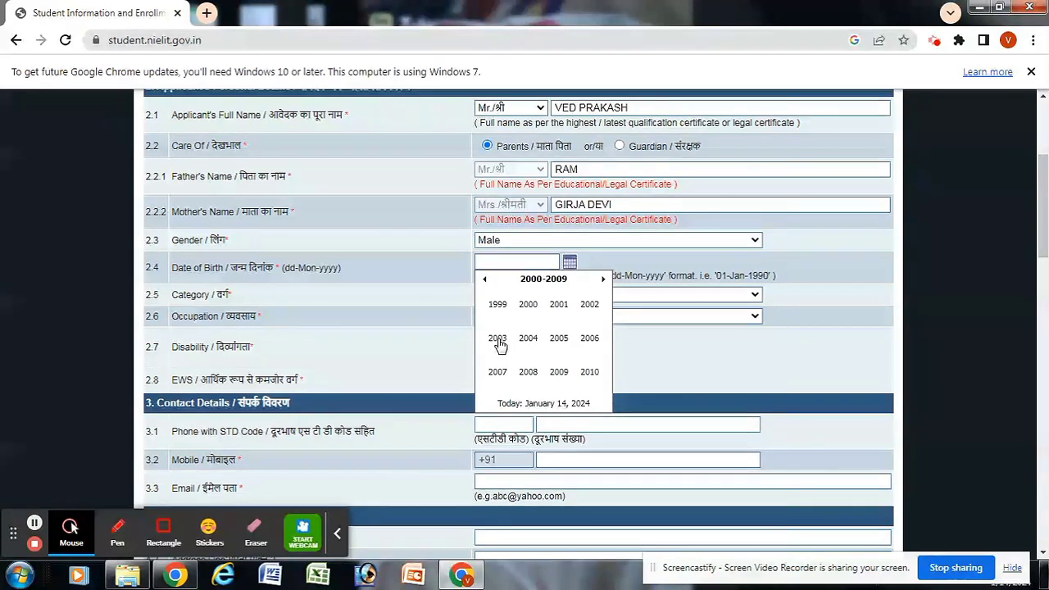
{"action": "left_click", "coordinate": [498, 341]}
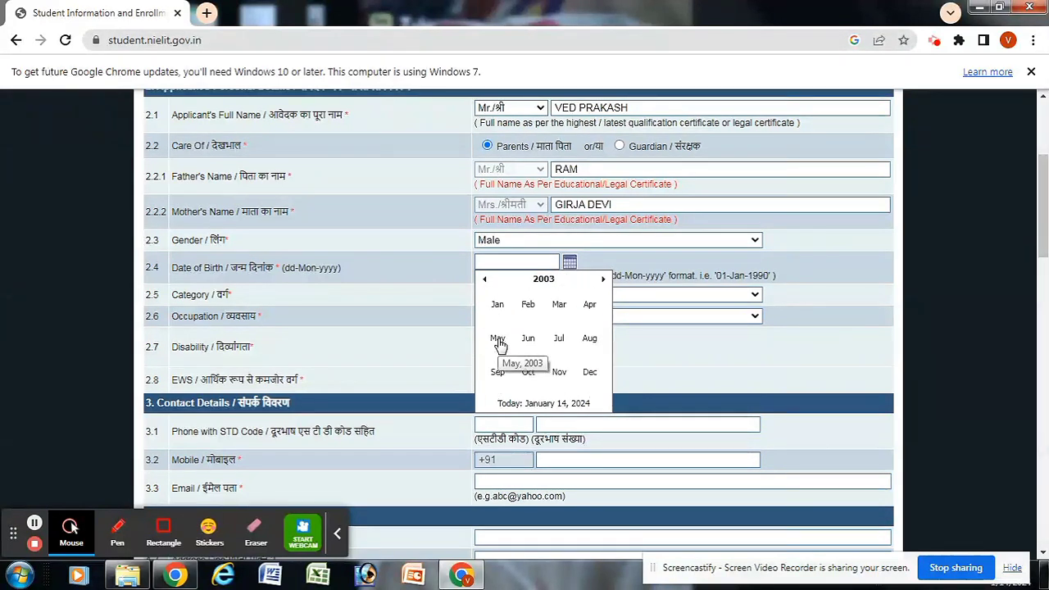
{"action": "left_click", "coordinate": [559, 373]}
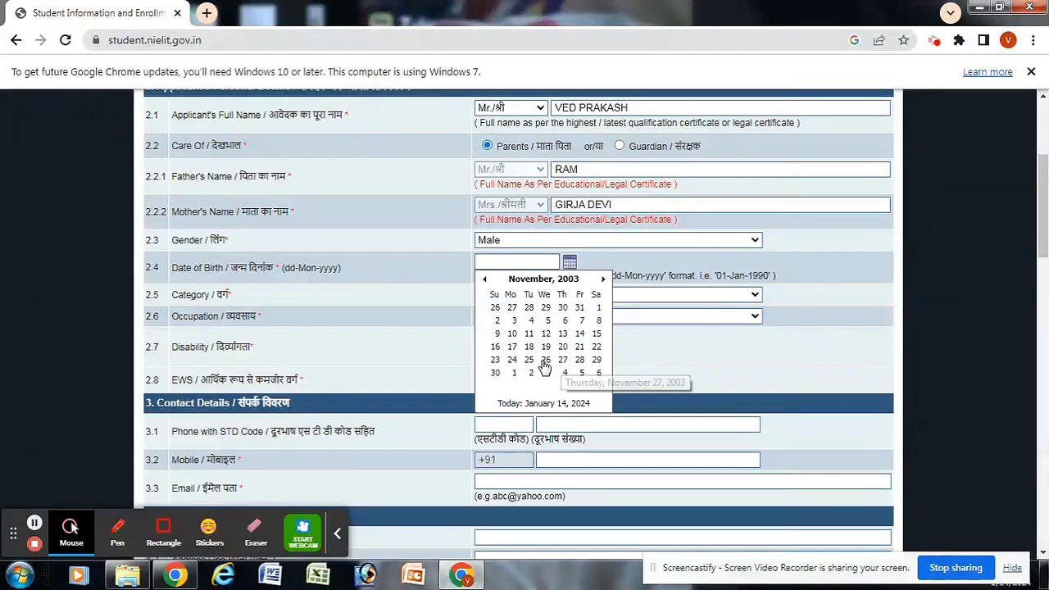
{"action": "left_click", "coordinate": [546, 359]}
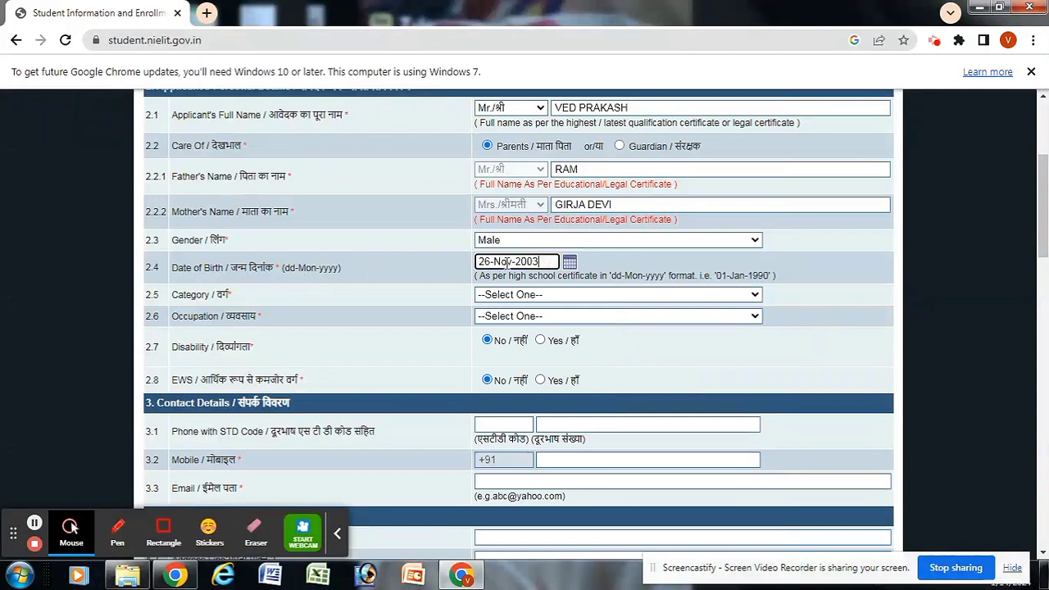
Step: Set Category to Scheduled Caste
{"action": "left_click_drag", "start_coordinate": [554, 261], "coordinate": [485, 262]}
{"action": "left_click", "coordinate": [524, 294]}
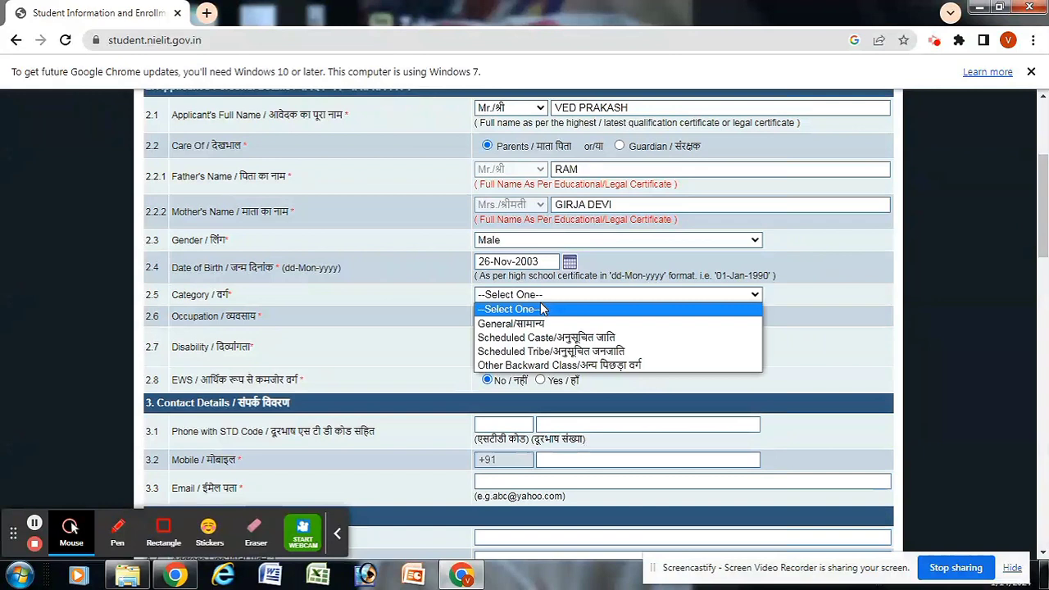
{"action": "left_click", "coordinate": [461, 297]}
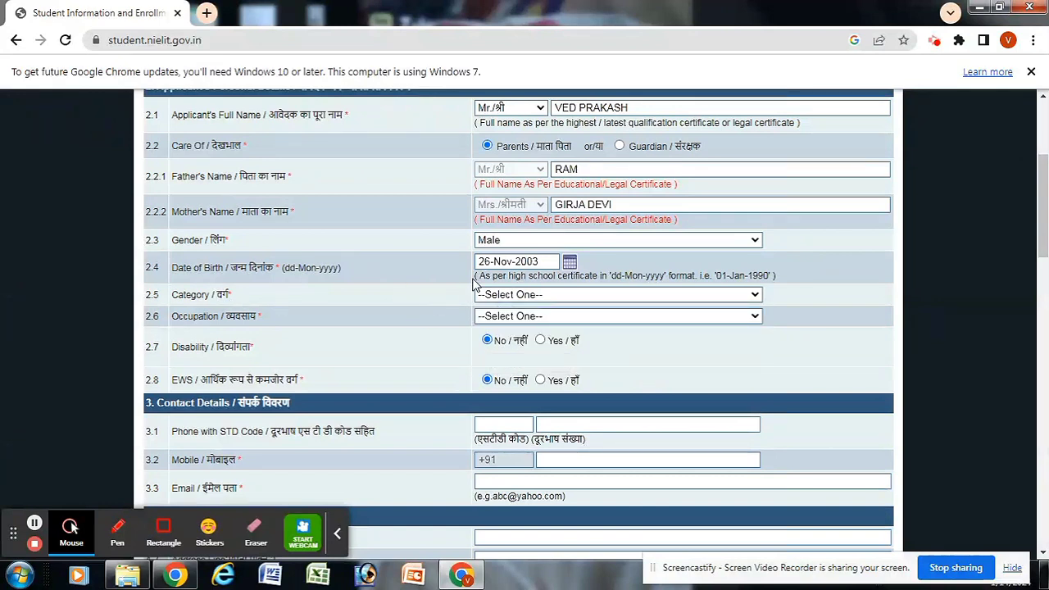
{"action": "left_click", "coordinate": [687, 297]}
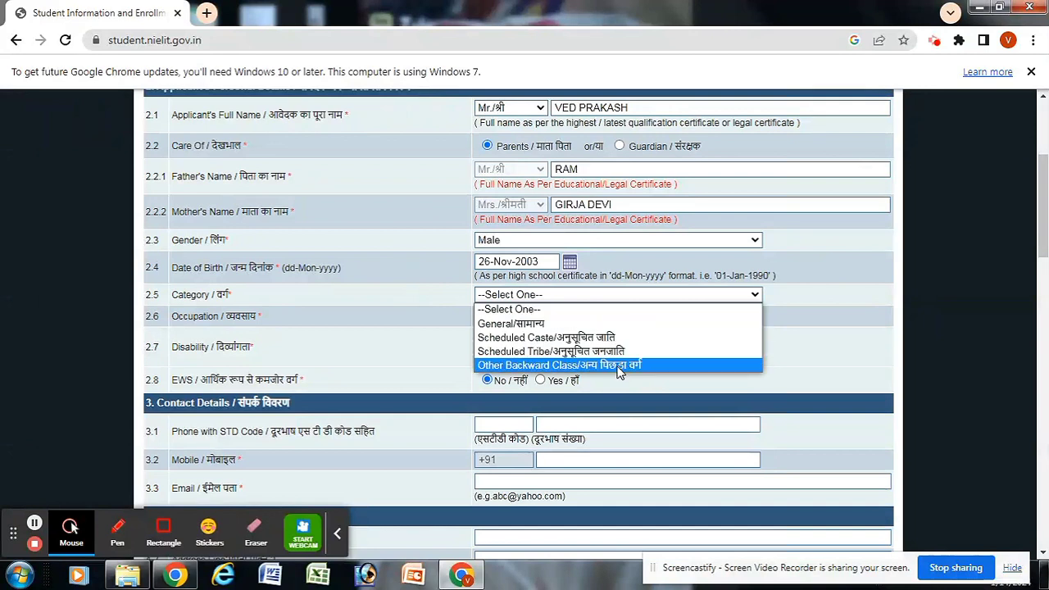
{"action": "left_click", "coordinate": [601, 339]}
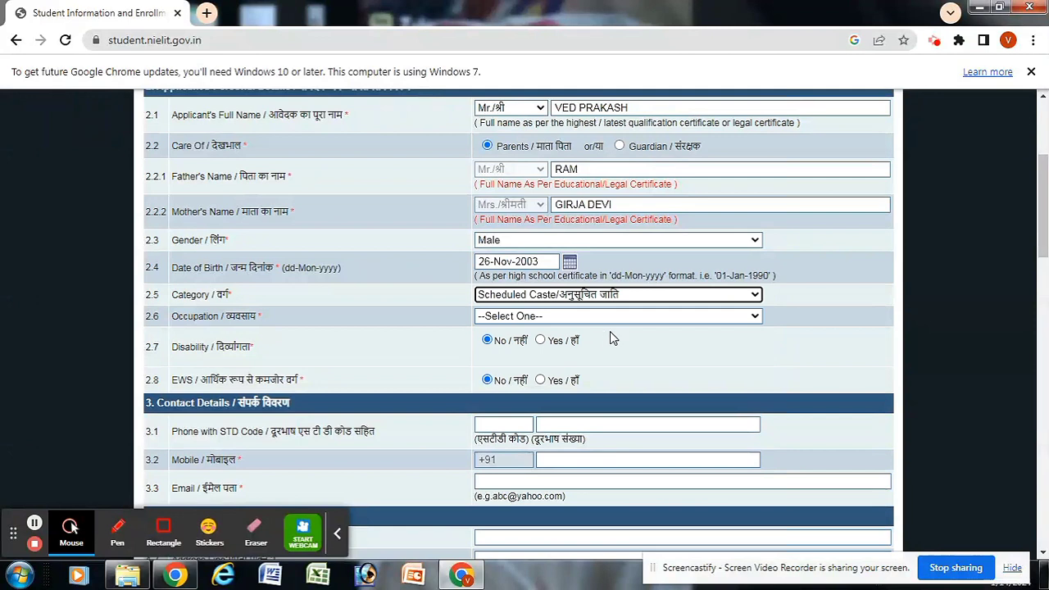
Step: Set Occupation to Others and scroll down to Contact Details
{"action": "left_click", "coordinate": [586, 318]}
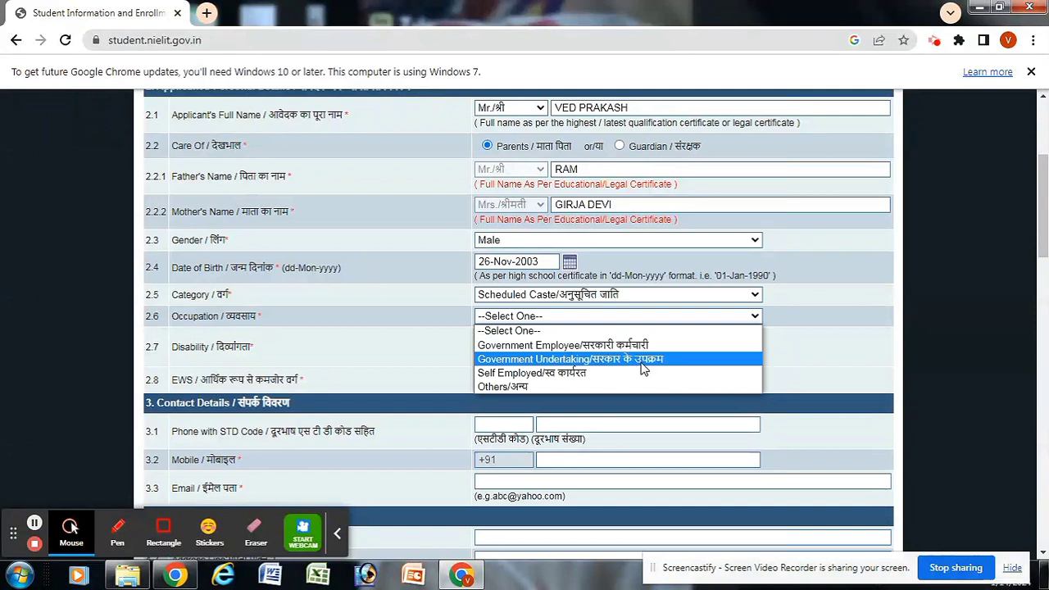
{"action": "left_click", "coordinate": [535, 386]}
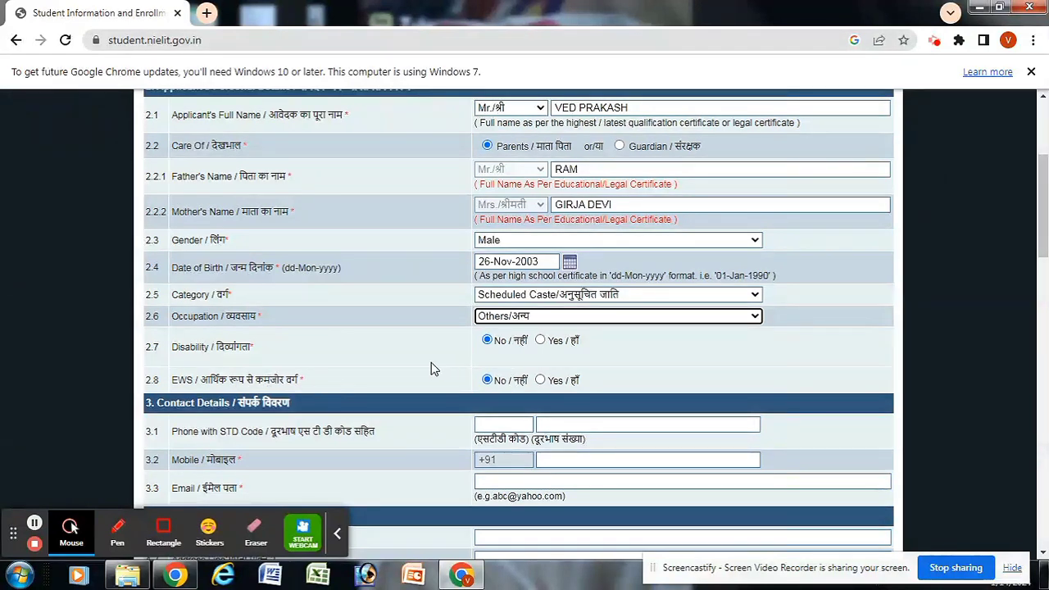
{"action": "left_click_drag", "start_coordinate": [301, 379], "coordinate": [230, 380]}
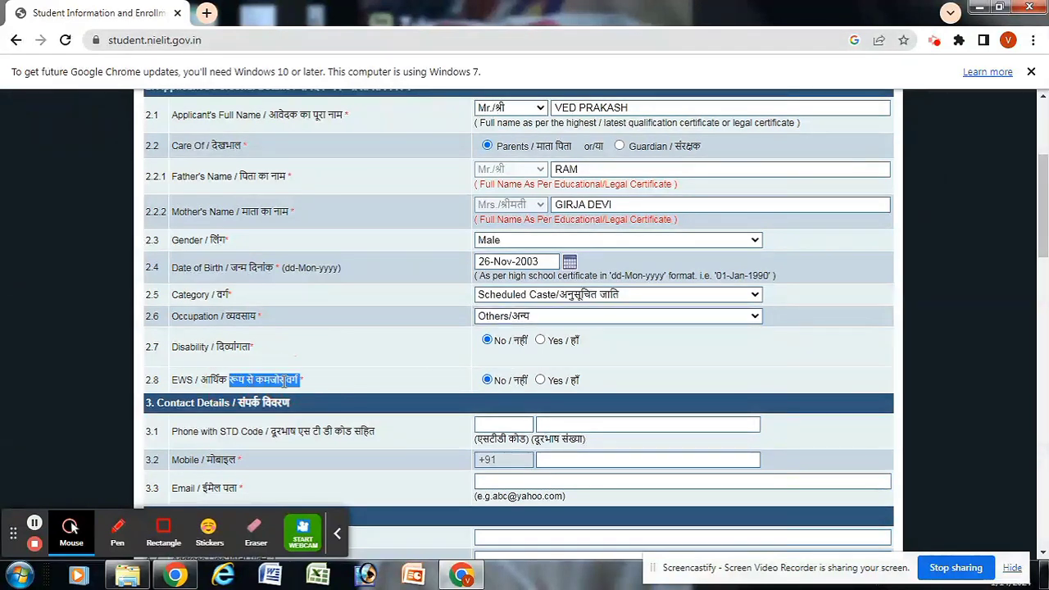
{"action": "left_click", "coordinate": [521, 369]}
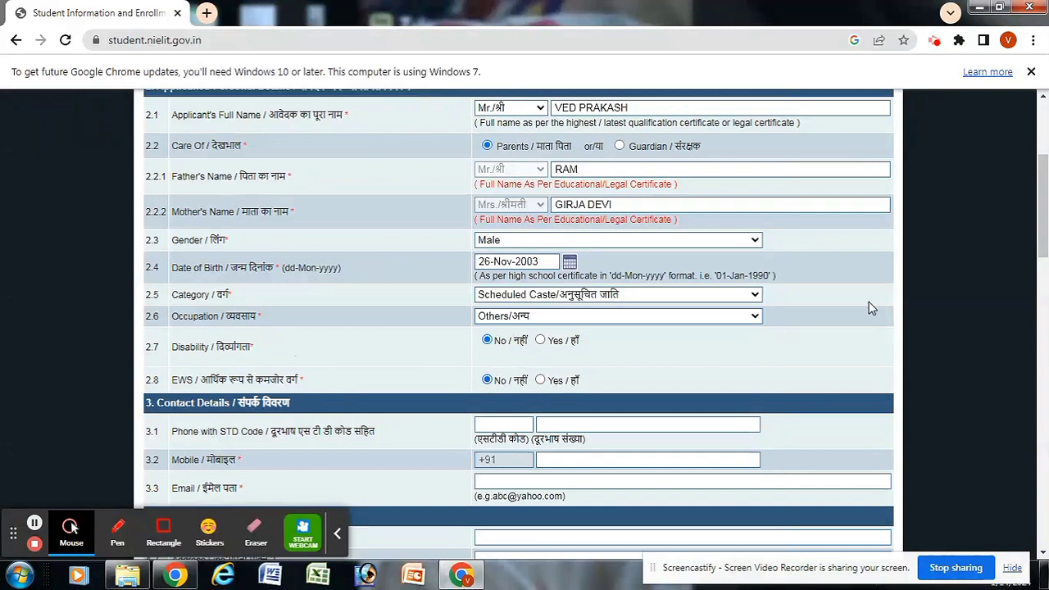
{"action": "left_click_drag", "start_coordinate": [1043, 217], "coordinate": [1043, 246]}
{"action": "left_click_drag", "start_coordinate": [1044, 250], "coordinate": [1044, 275]}
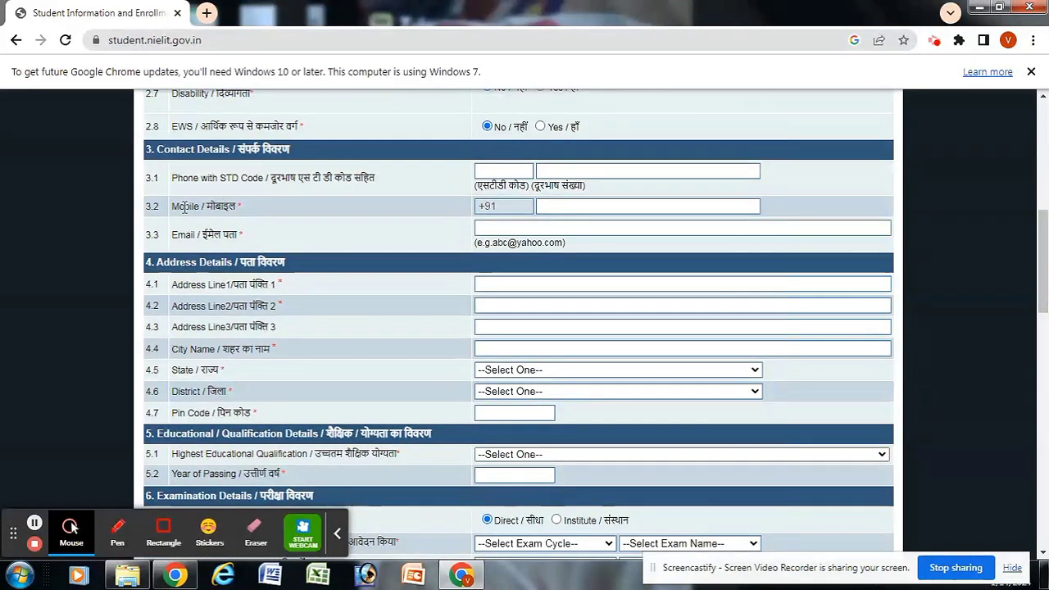
Step: Highlight the Phone with STD code and Mobile labels, noting Mobile is mandatory
{"action": "left_click", "coordinate": [244, 179]}
{"action": "left_click_drag", "start_coordinate": [244, 179], "coordinate": [379, 175]}
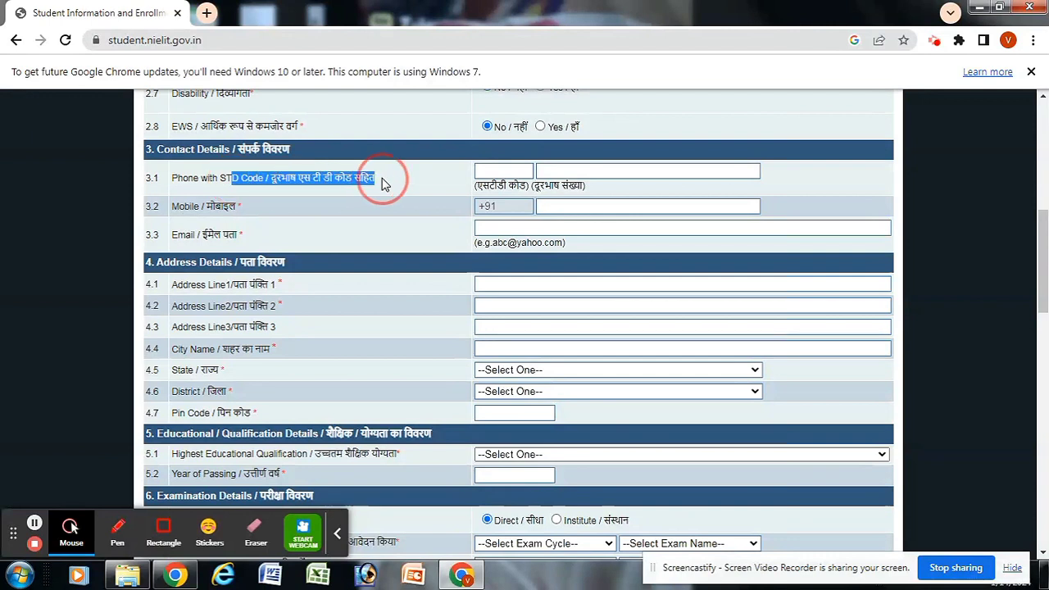
{"action": "left_click", "coordinate": [314, 183]}
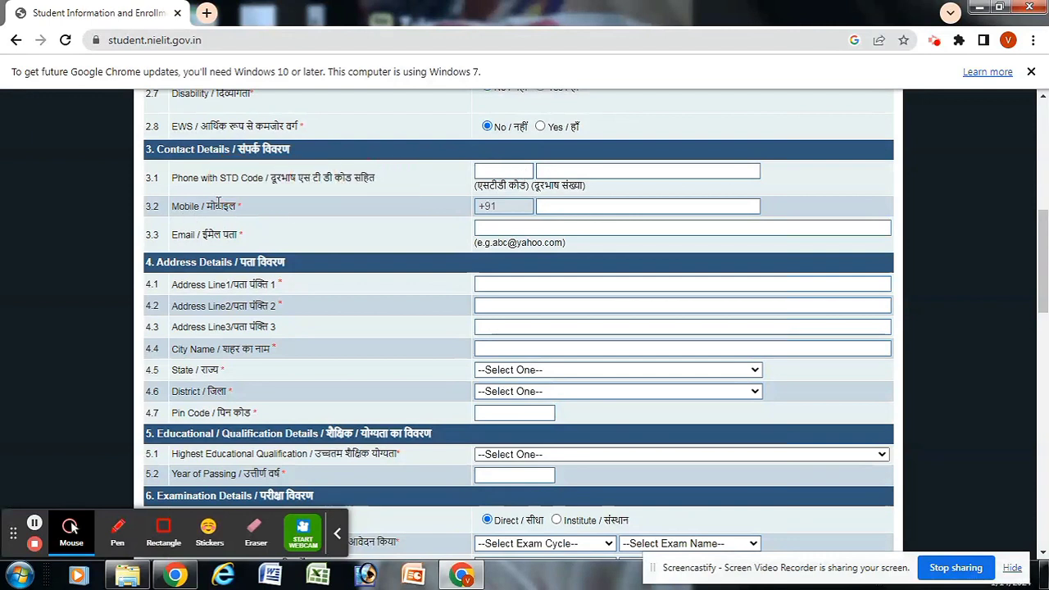
{"action": "left_click_drag", "start_coordinate": [179, 206], "coordinate": [243, 211]}
{"action": "left_click", "coordinate": [249, 209]}
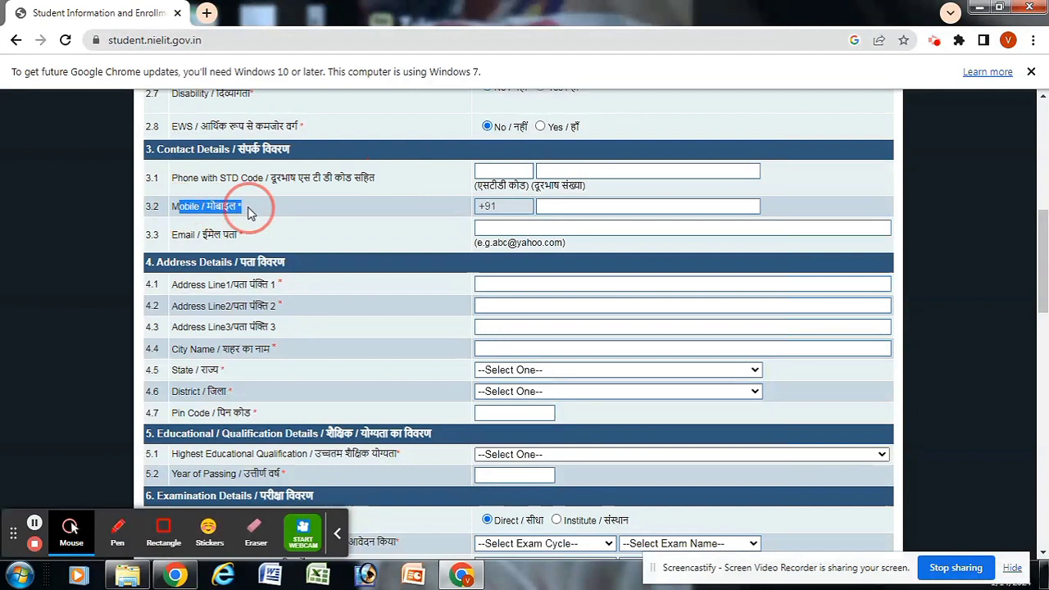
{"action": "double_click", "coordinate": [249, 209]}
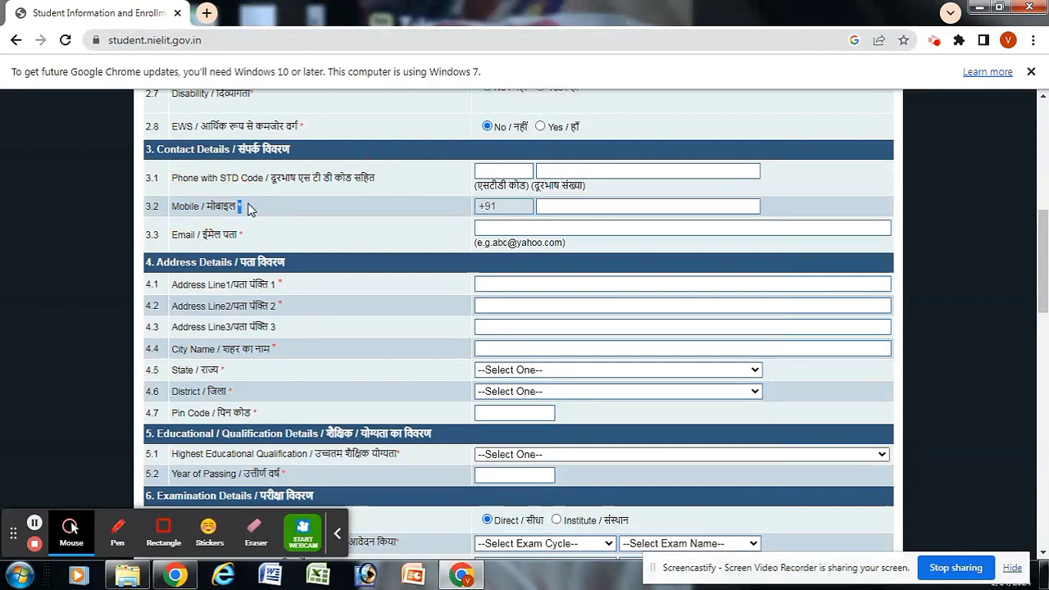
Step: Enter the applicant's mobile number and e-mail address
{"action": "left_click", "coordinate": [547, 205]}
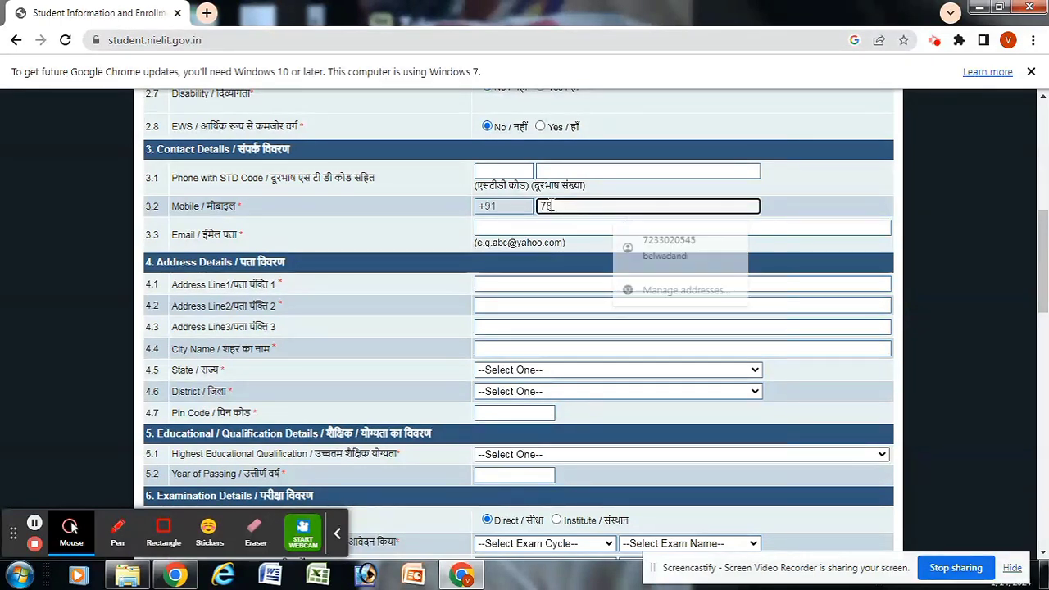
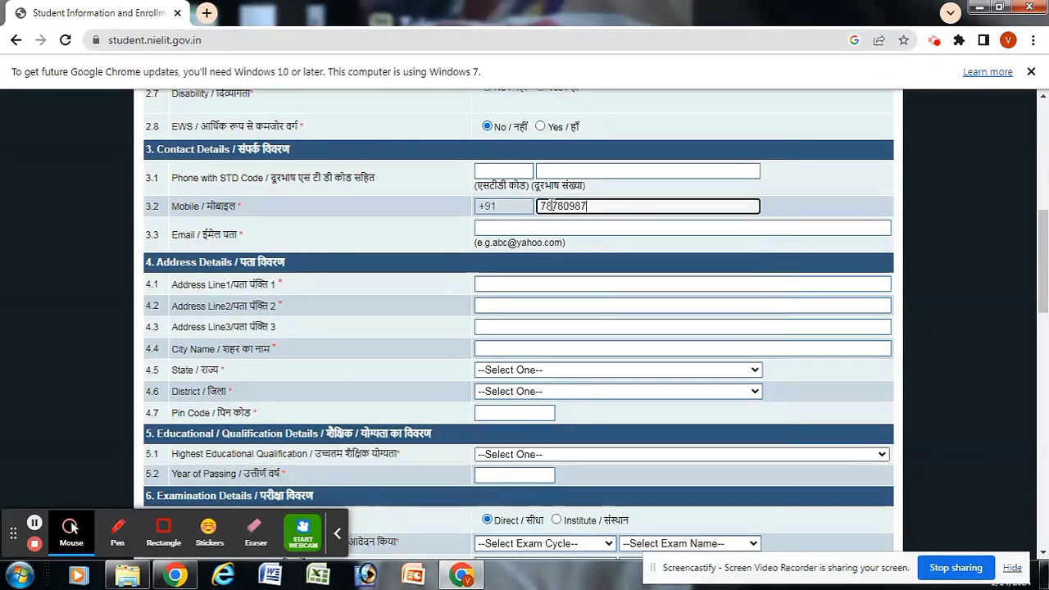
{"action": "left_click", "coordinate": [527, 227]}
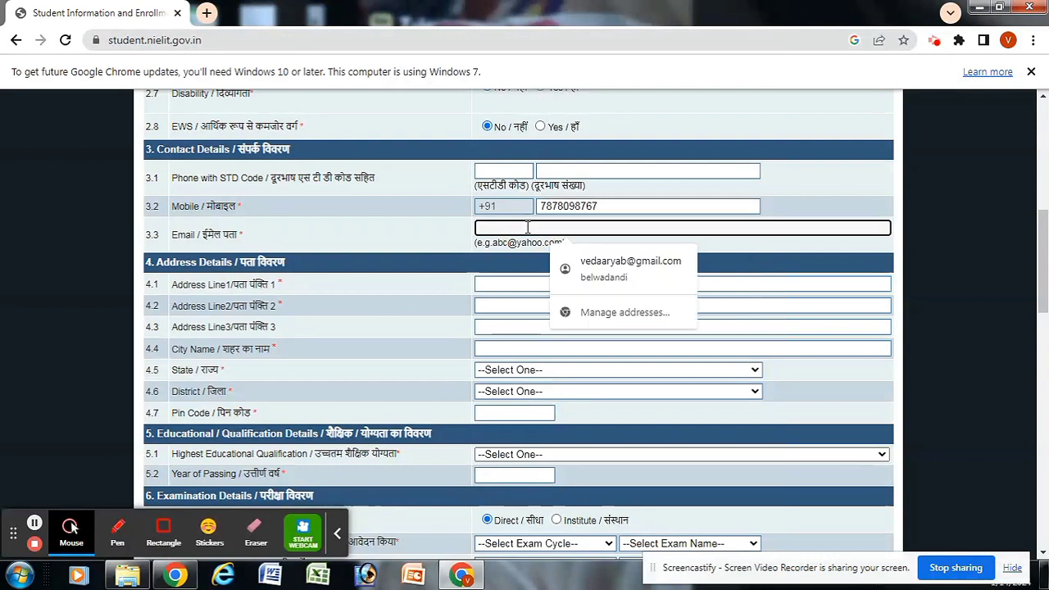
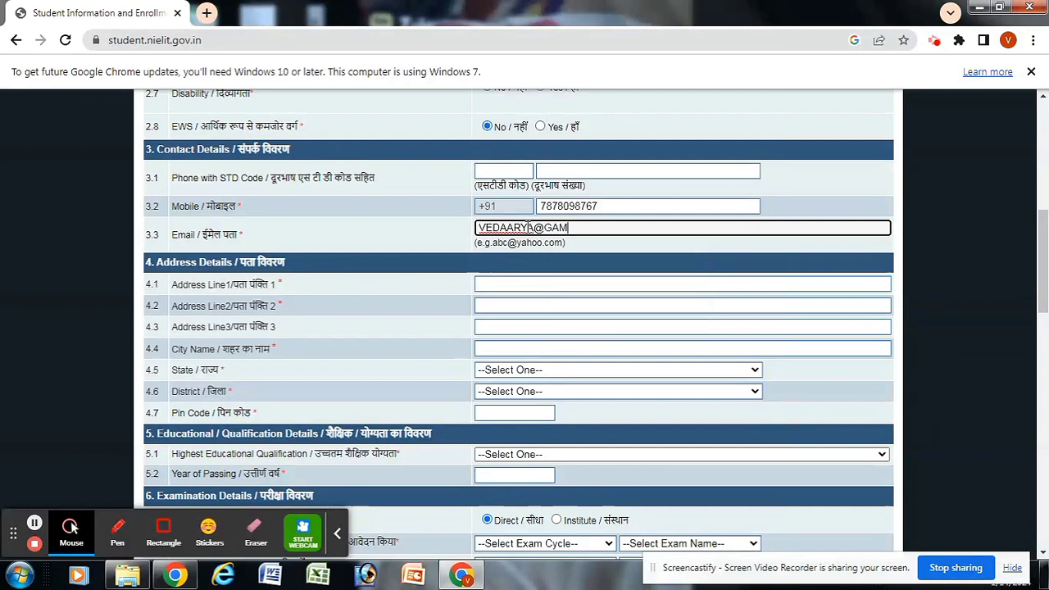
{"action": "left_click", "coordinate": [552, 287]}
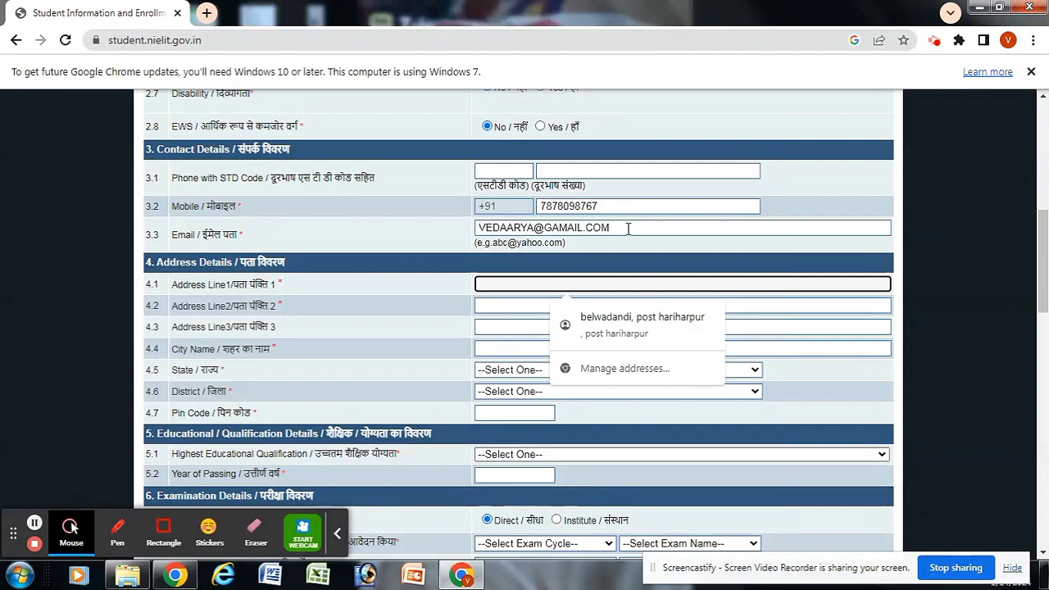
Step: Fill address lines 1 and 2 with the applicant's address
{"action": "left_click", "coordinate": [626, 229]}
{"action": "left_click", "coordinate": [576, 285]}
{"action": "type", "text": "ARIHAR"}
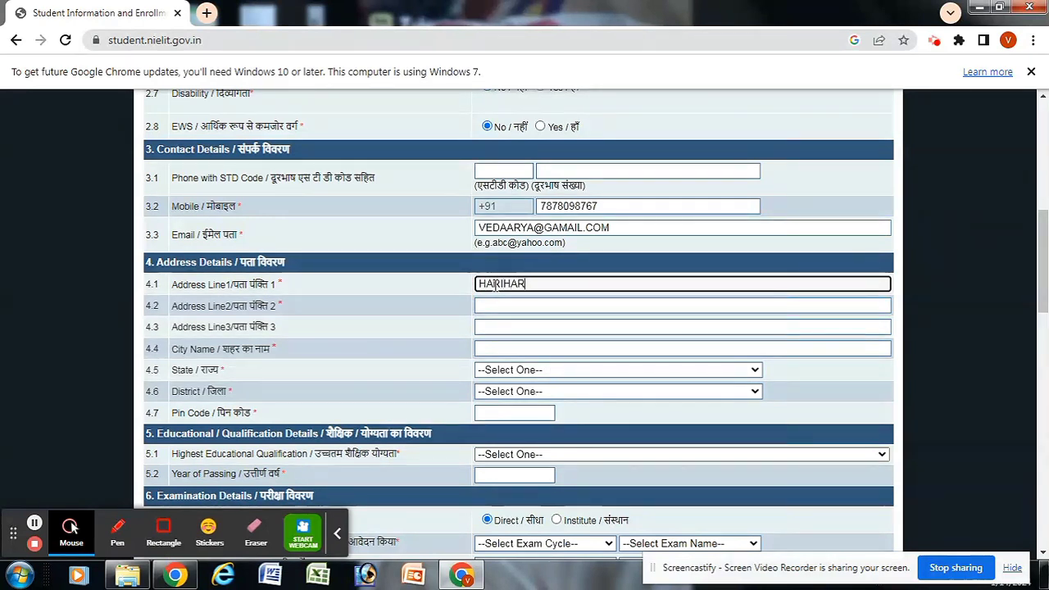
{"action": "type", "text": "PUR"}
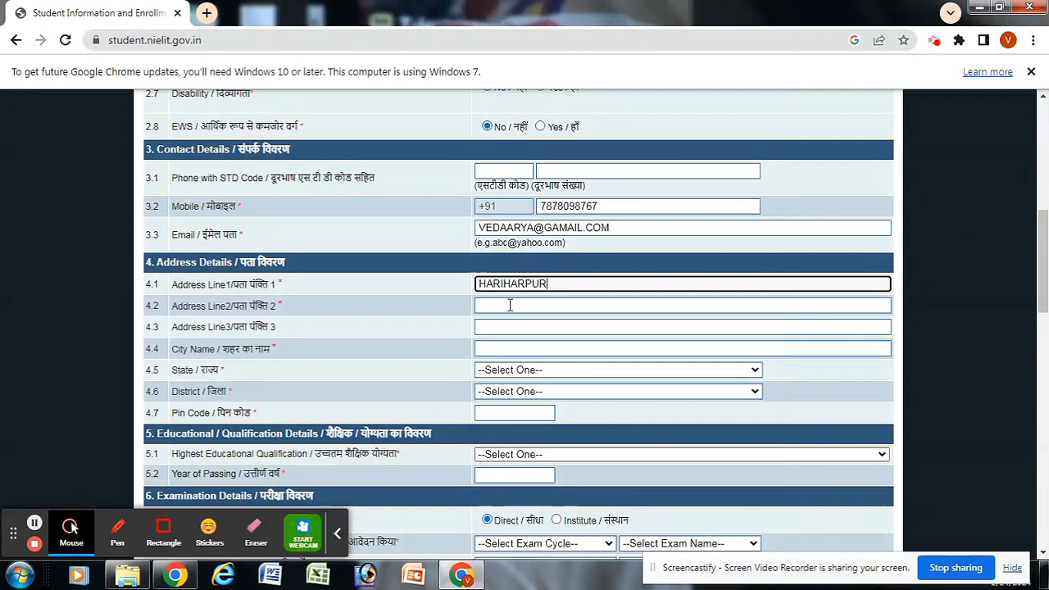
{"action": "left_click", "coordinate": [513, 306]}
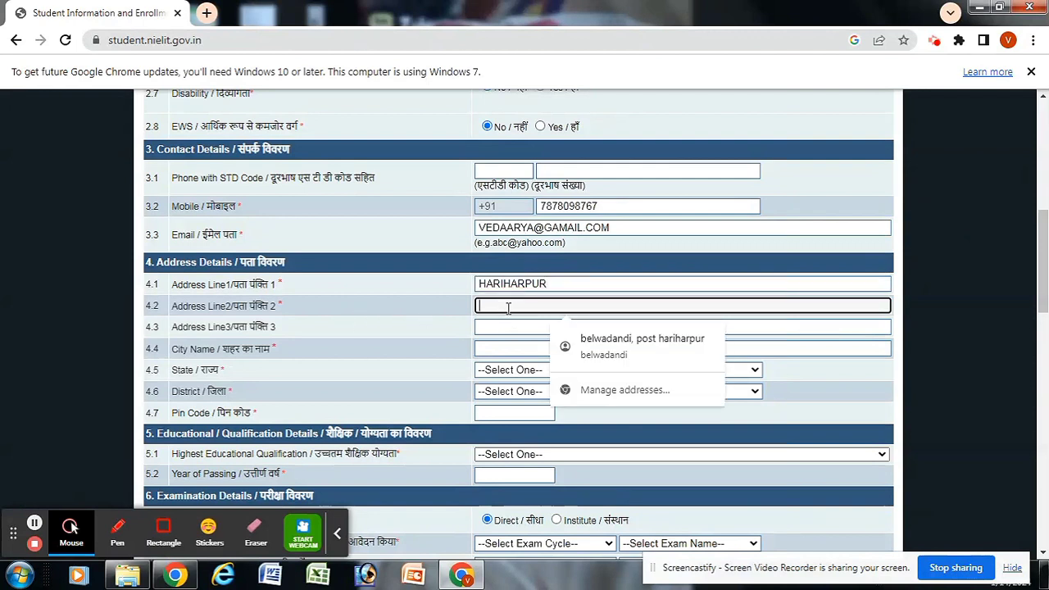
{"action": "type", "text": "POST HAR"}
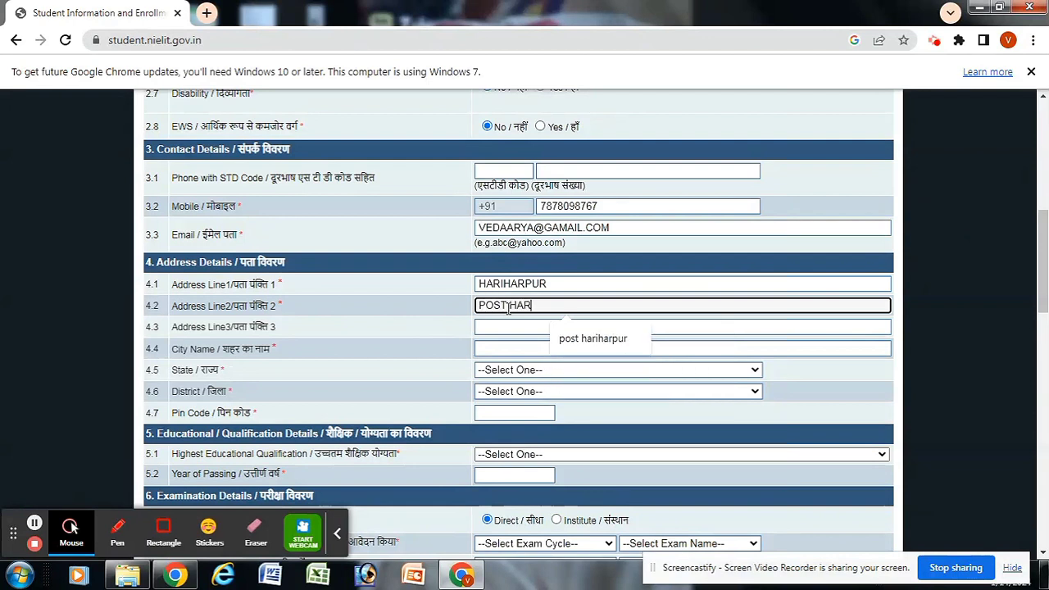
{"action": "type", "text": "IHARPUR"}
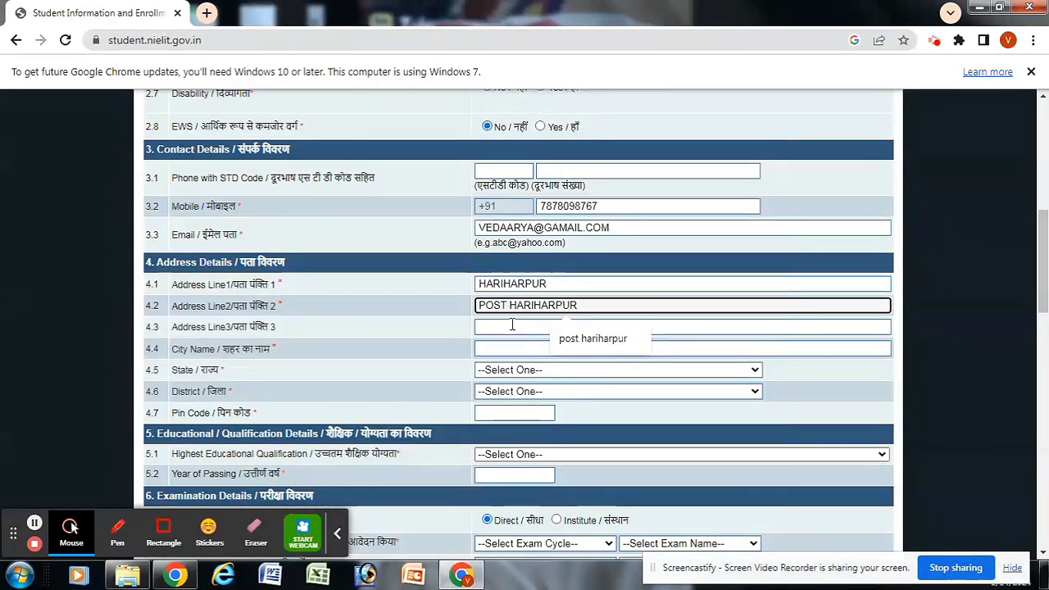
Step: Enter the applicant's city in the City Name field
{"action": "left_click", "coordinate": [513, 329]}
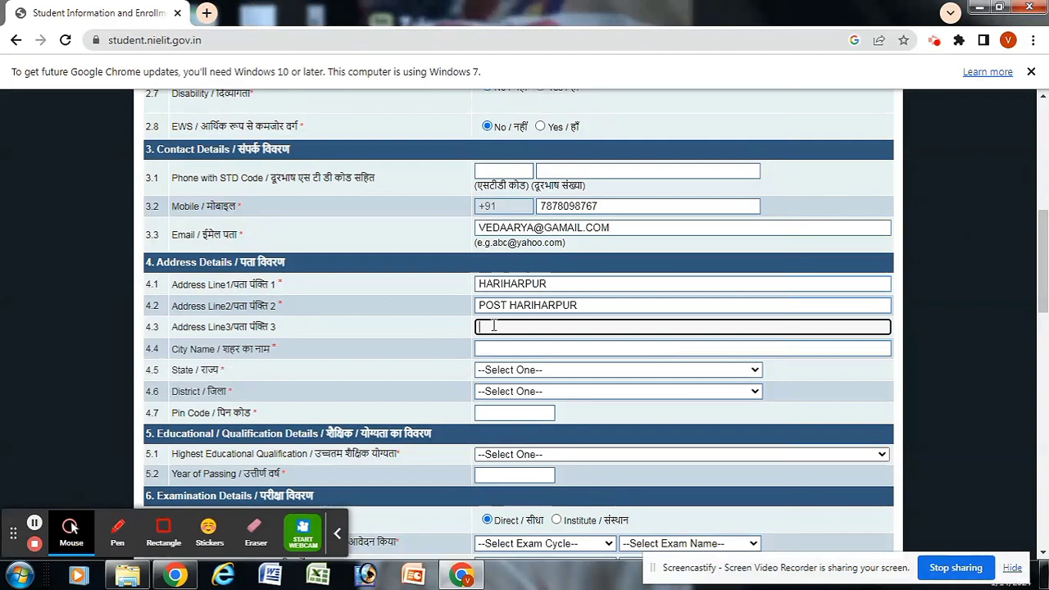
{"action": "left_click", "coordinate": [537, 328]}
{"action": "left_click", "coordinate": [521, 349]}
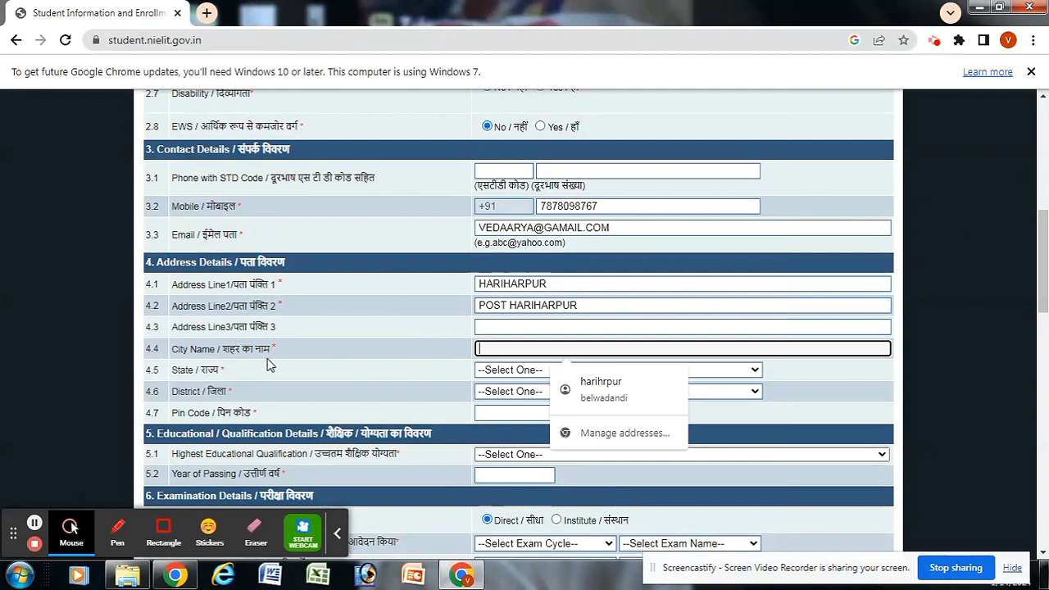
{"action": "left_click", "coordinate": [504, 348]}
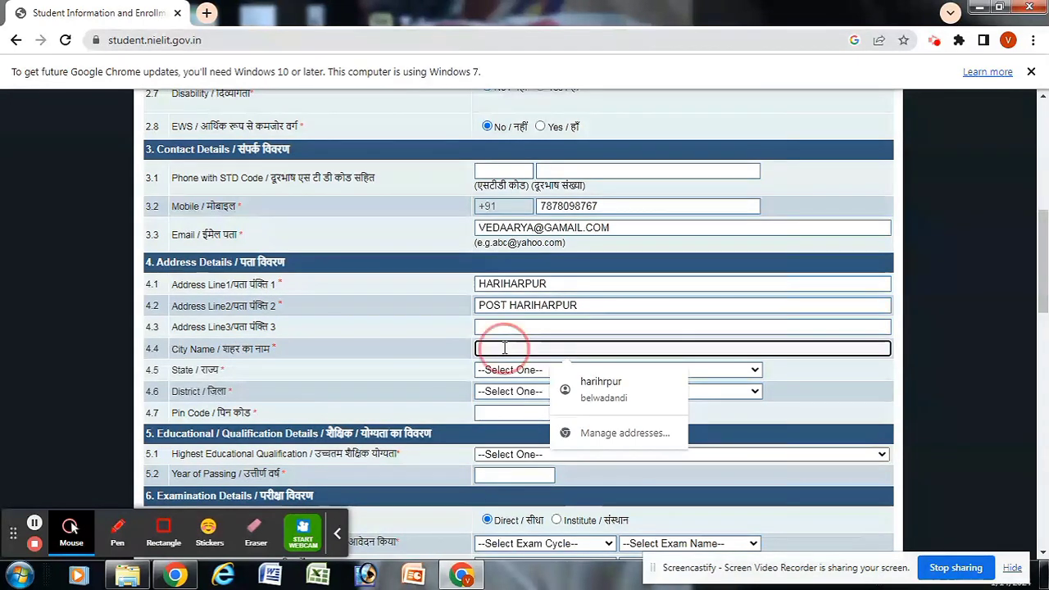
{"action": "type", "text": "HAR"}
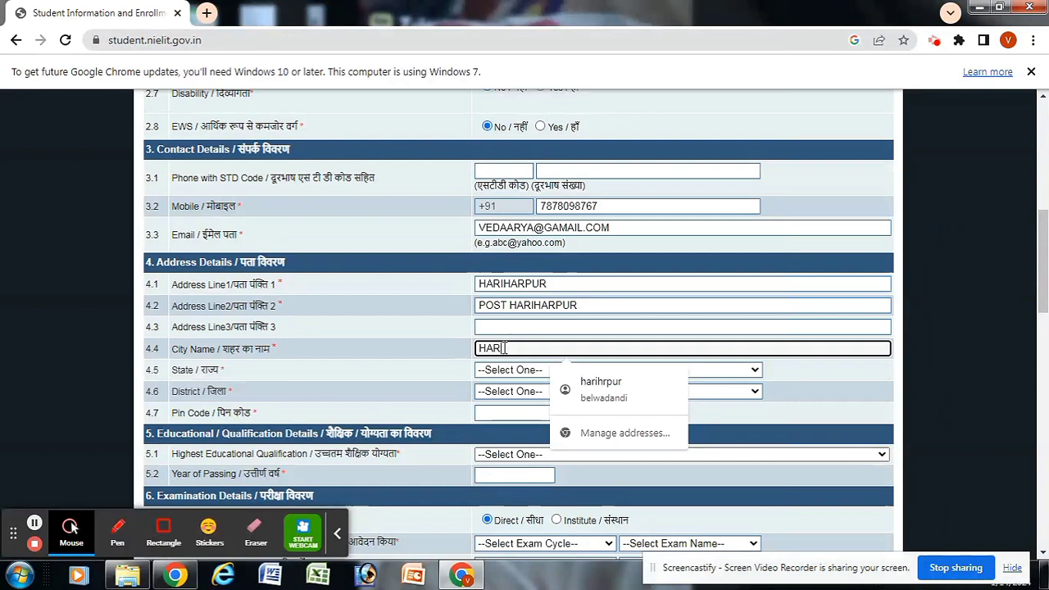
{"action": "type", "text": "IHARPUR"}
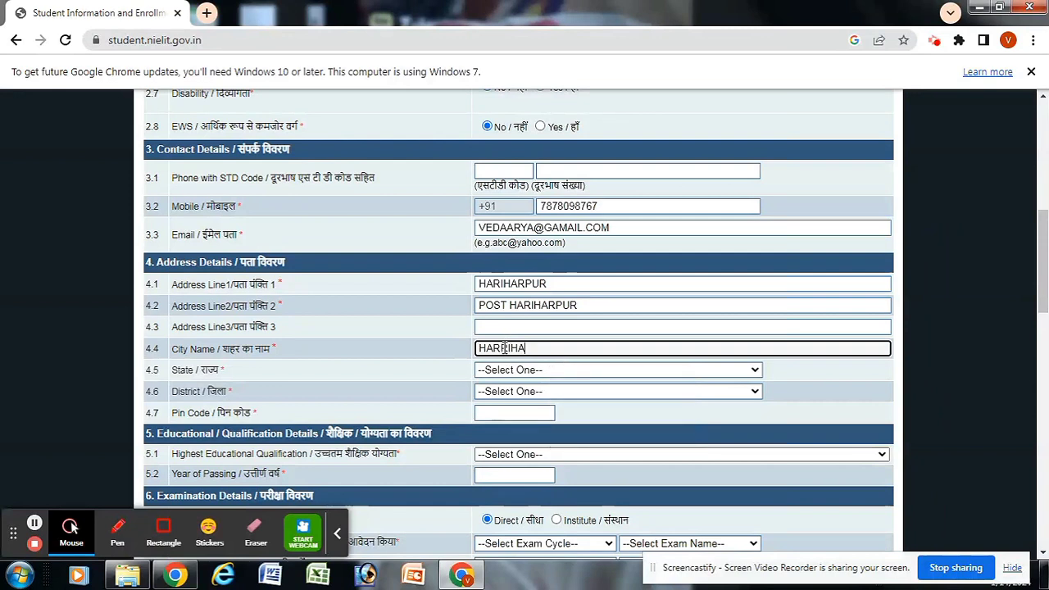
{"action": "left_click", "coordinate": [552, 369]}
{"action": "left_click", "coordinate": [538, 370]}
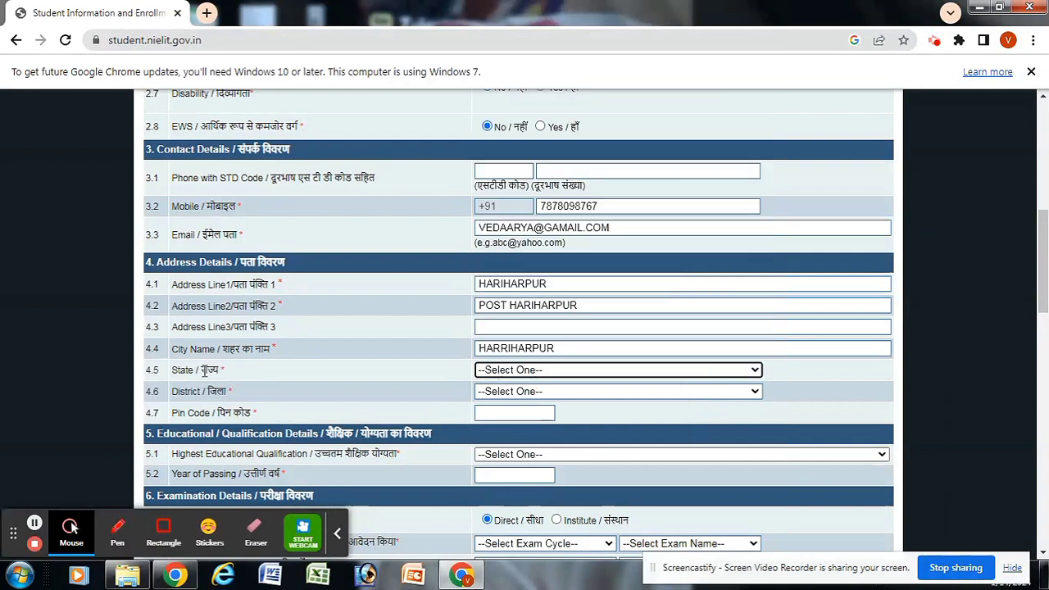
Step: Select Uttar Pradesh as the State
{"action": "left_click_drag", "start_coordinate": [195, 370], "coordinate": [230, 370]}
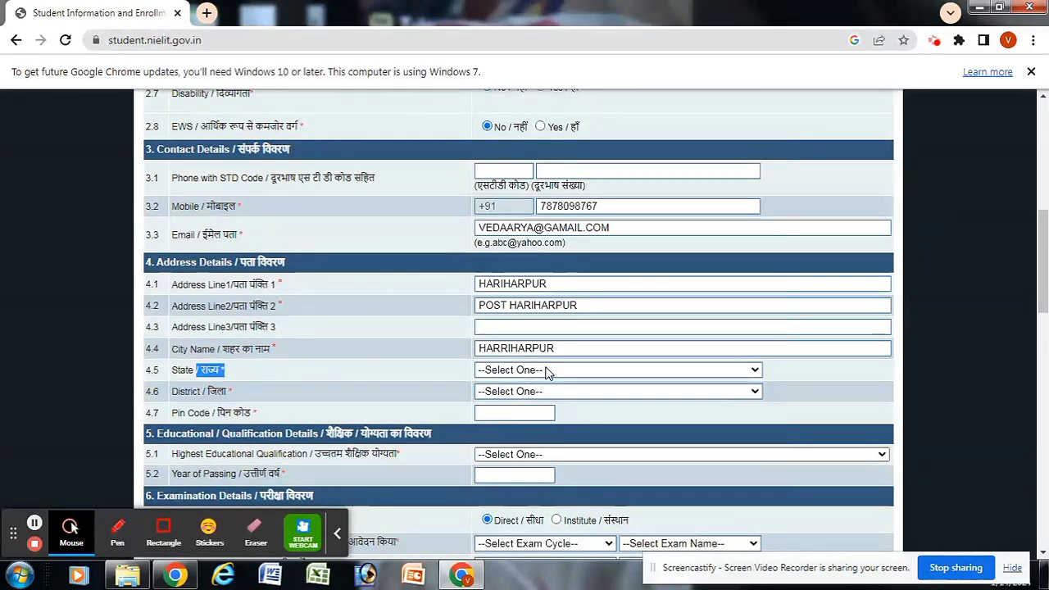
{"action": "left_click", "coordinate": [754, 371]}
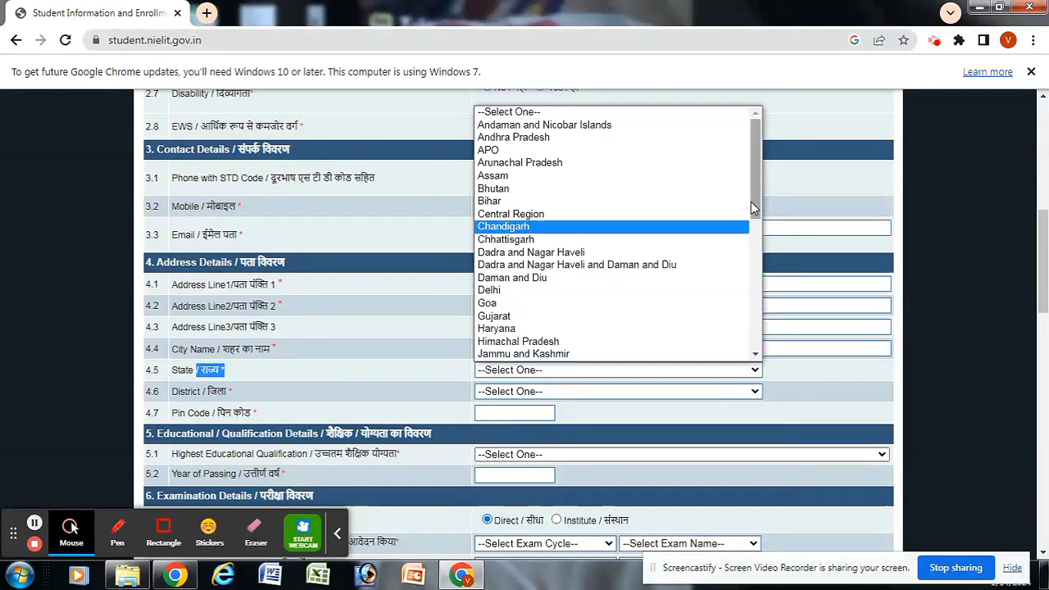
{"action": "left_click_drag", "start_coordinate": [754, 192], "coordinate": [755, 326]}
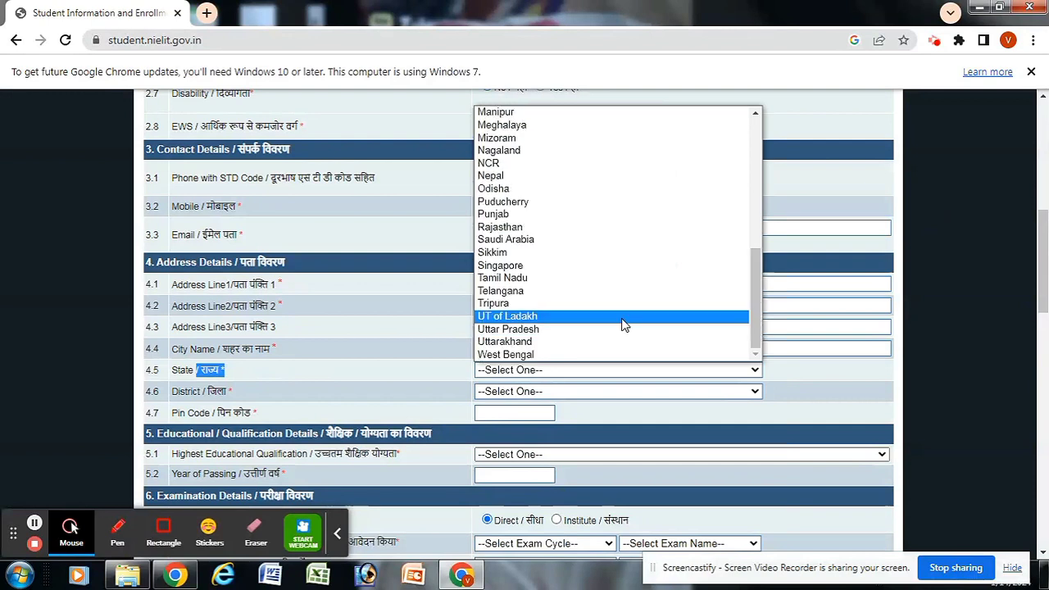
{"action": "left_click", "coordinate": [590, 328]}
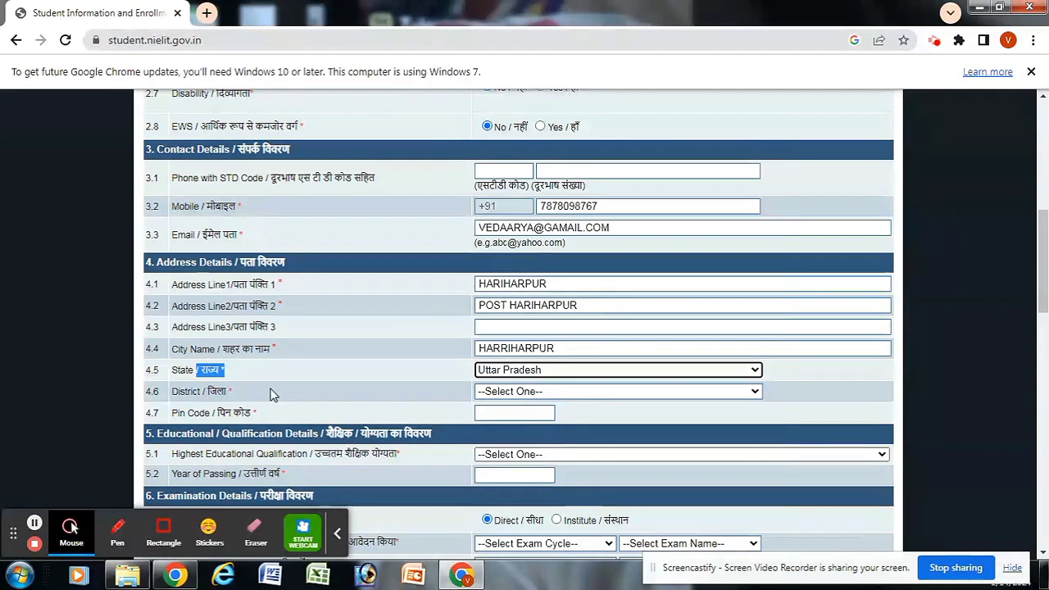
Step: Choose SANT KABEER NAGAR as District and enter the applicant's pin code
{"action": "left_click", "coordinate": [619, 391]}
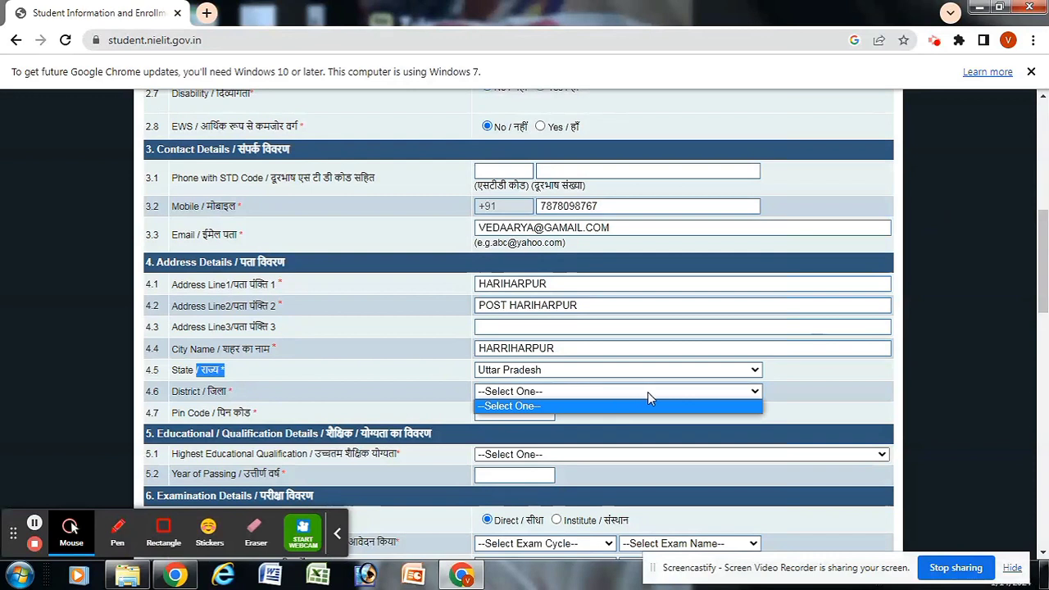
{"action": "left_click", "coordinate": [755, 392]}
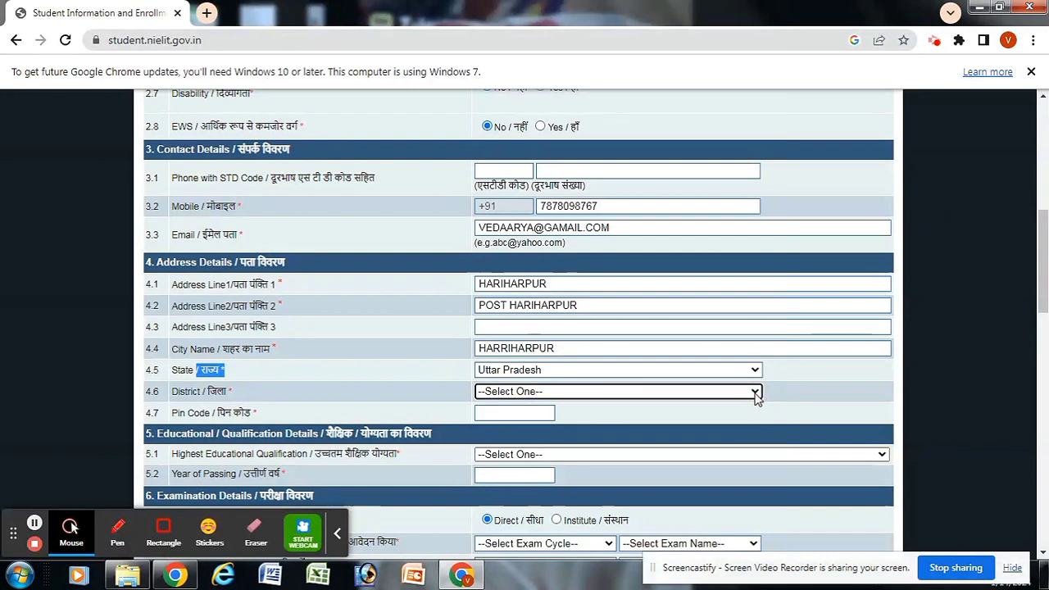
{"action": "left_click", "coordinate": [754, 393]}
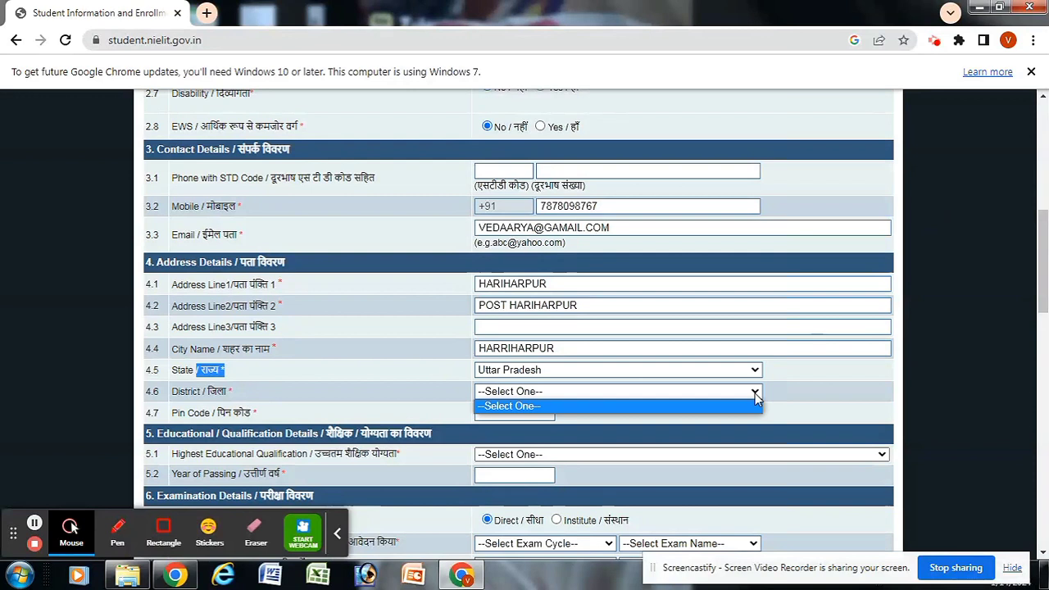
{"action": "left_click", "coordinate": [755, 394]}
{"action": "left_click", "coordinate": [755, 394]}
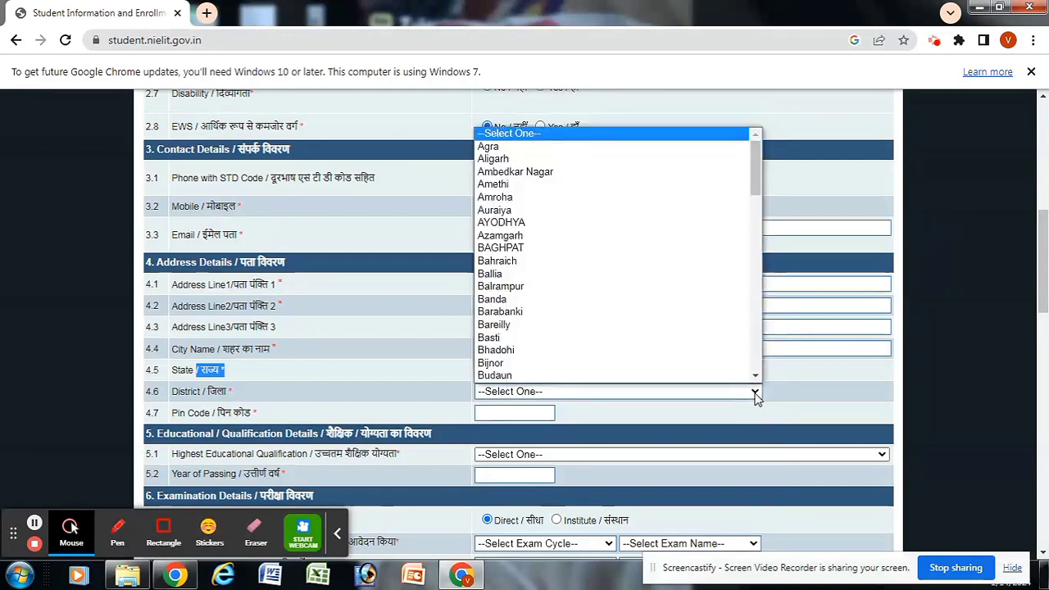
{"action": "left_click_drag", "start_coordinate": [754, 164], "coordinate": [760, 370]}
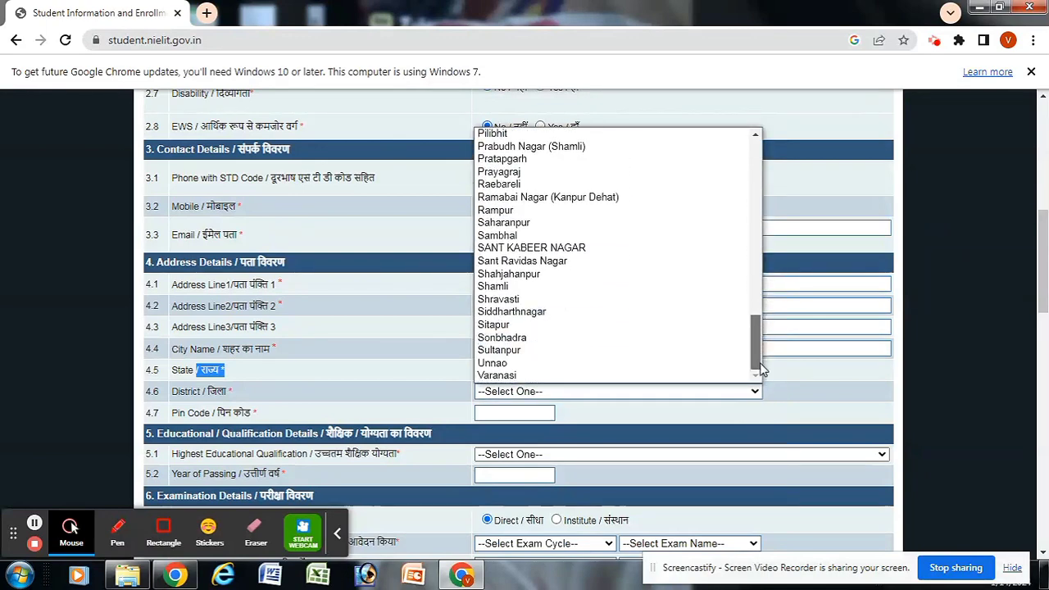
{"action": "left_click", "coordinate": [587, 249]}
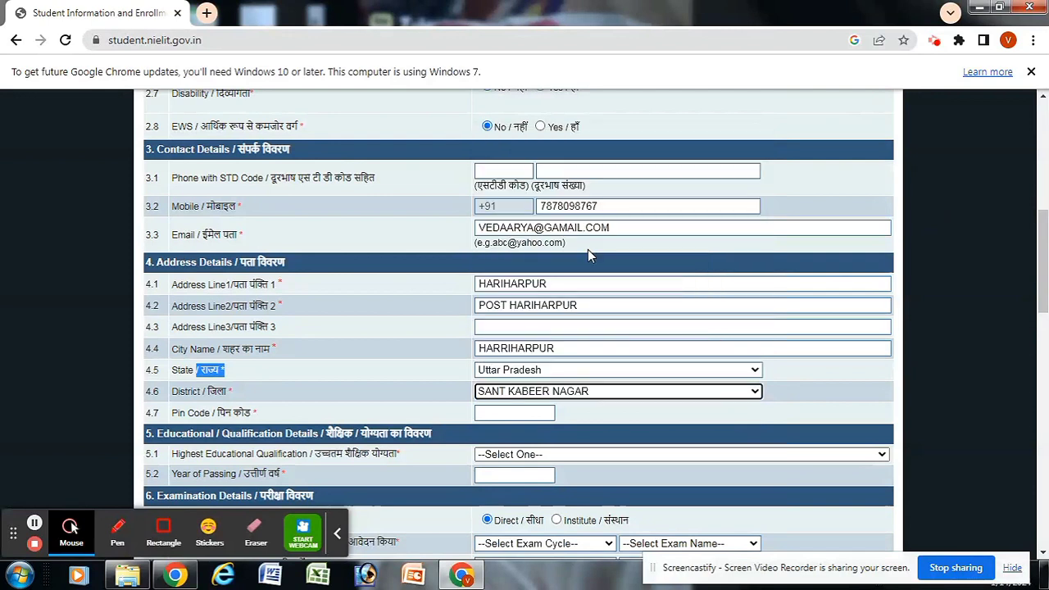
{"action": "left_click", "coordinate": [512, 413]}
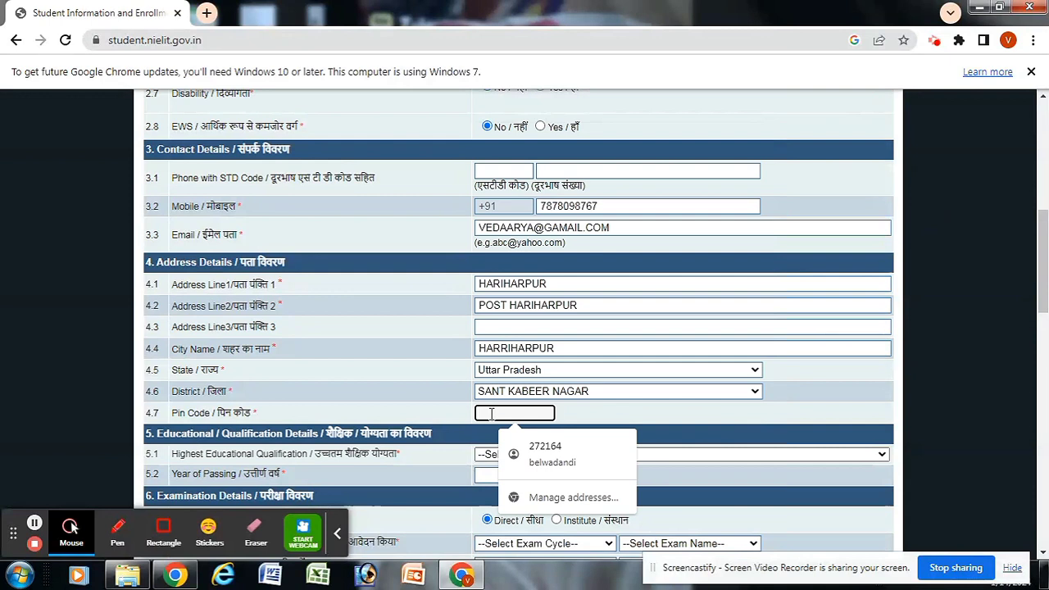
{"action": "type", "text": "27"}
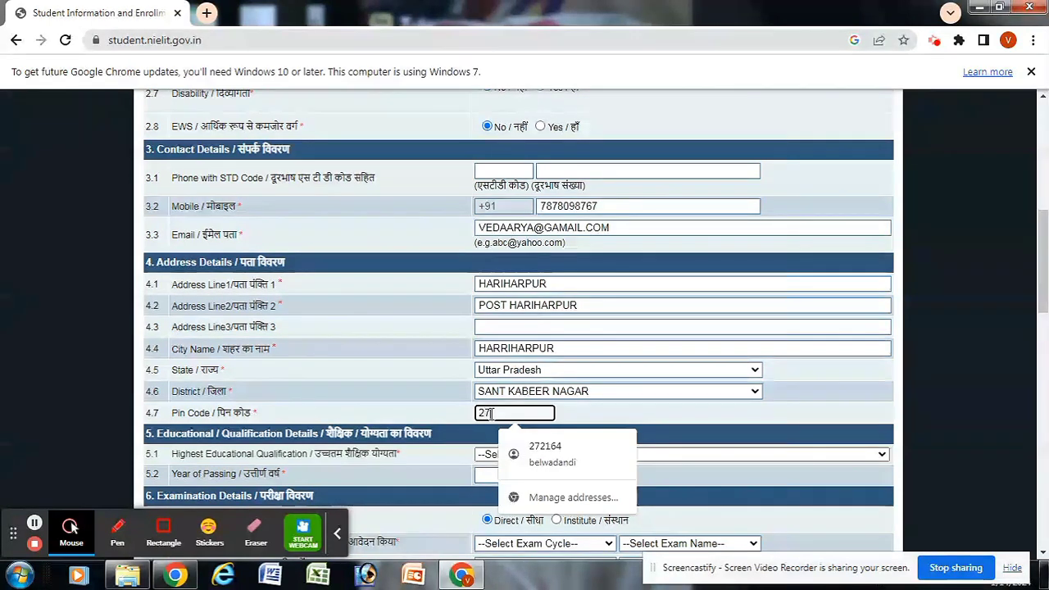
{"action": "type", "text": "2164"}
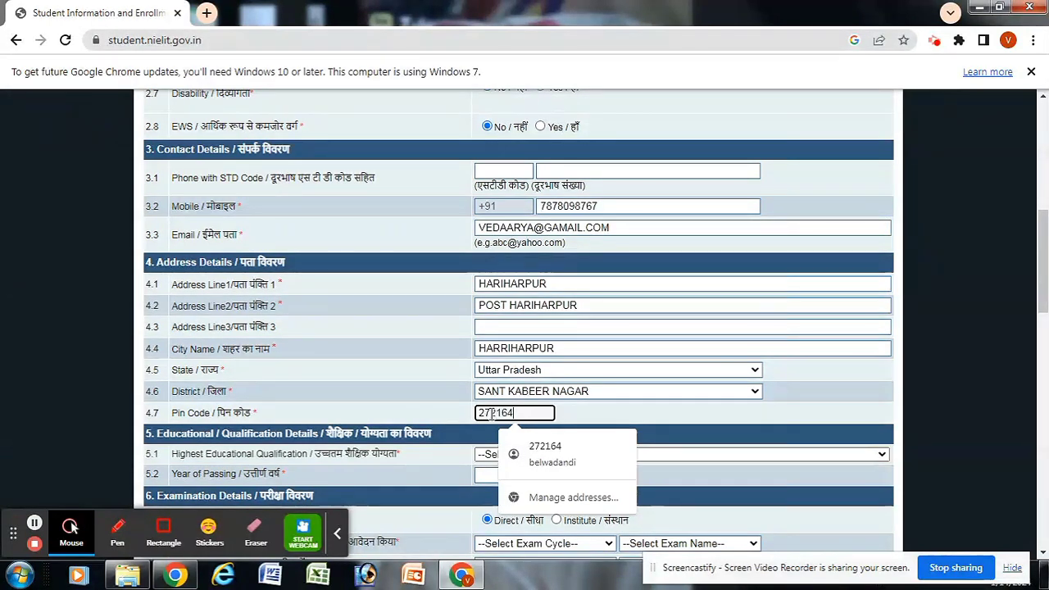
{"action": "left_click", "coordinate": [561, 416]}
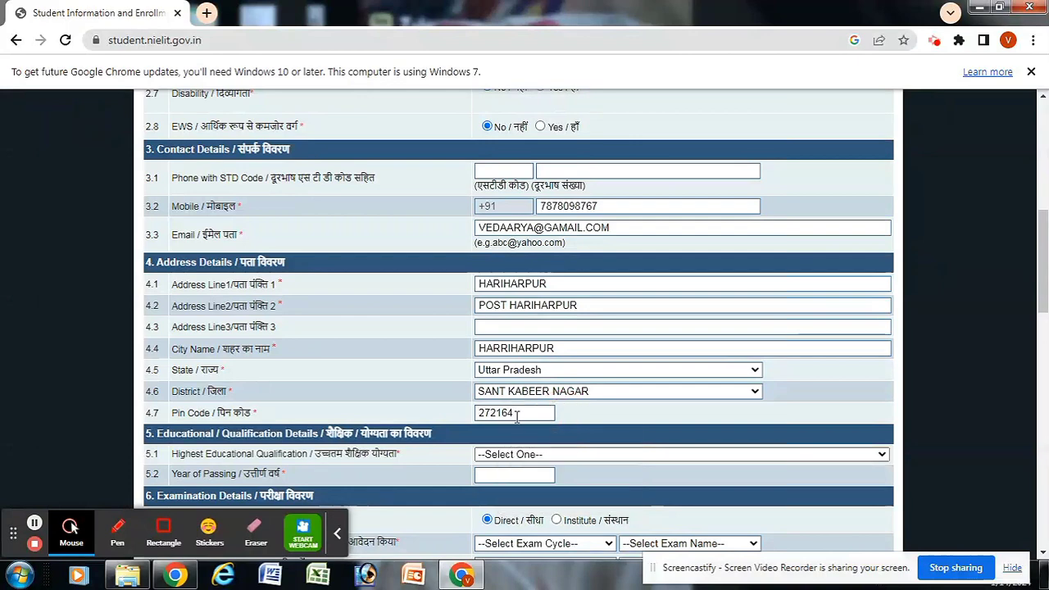
Step: Select 10th Pass as Highest Educational Qualification and enter 2018 as Year of Passing
{"action": "scroll", "coordinate": [1034, 270], "scroll_direction": "down", "scroll_amount": 2}
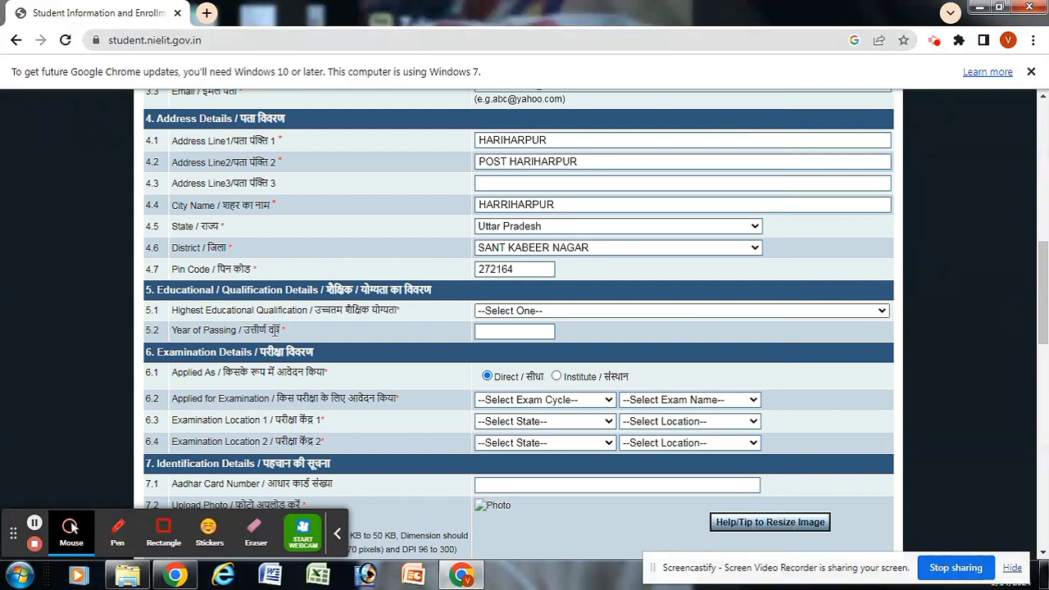
{"action": "left_click", "coordinate": [574, 312]}
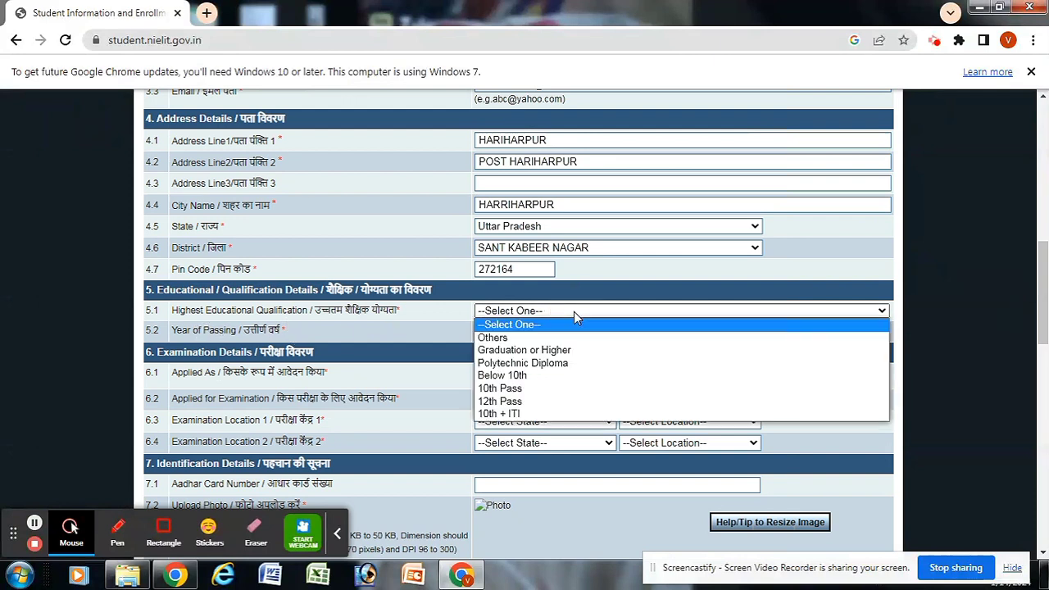
{"action": "left_click_drag", "start_coordinate": [181, 312], "coordinate": [223, 312]}
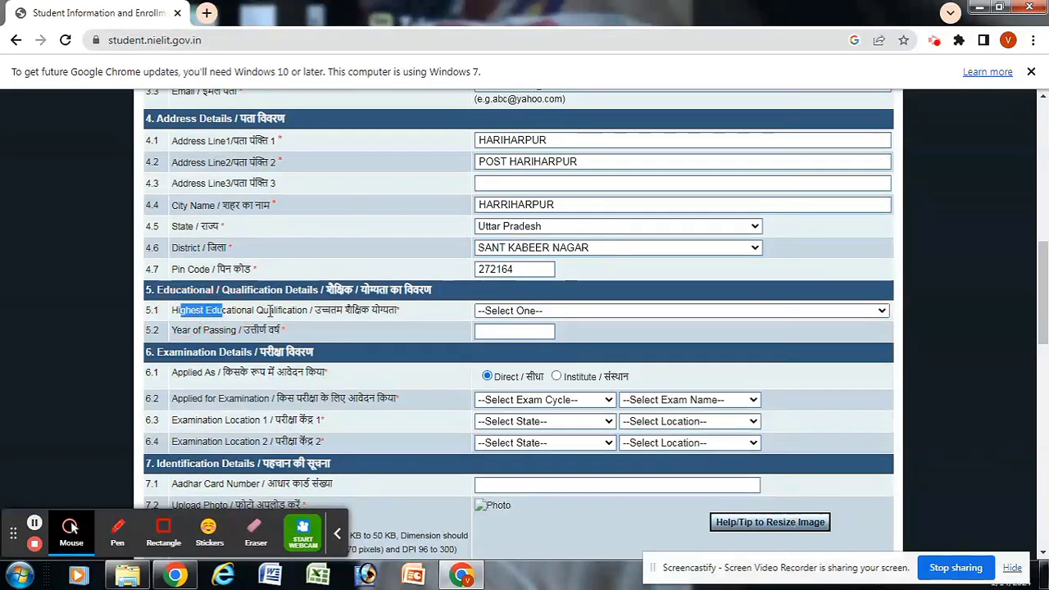
{"action": "left_click", "coordinate": [604, 310]}
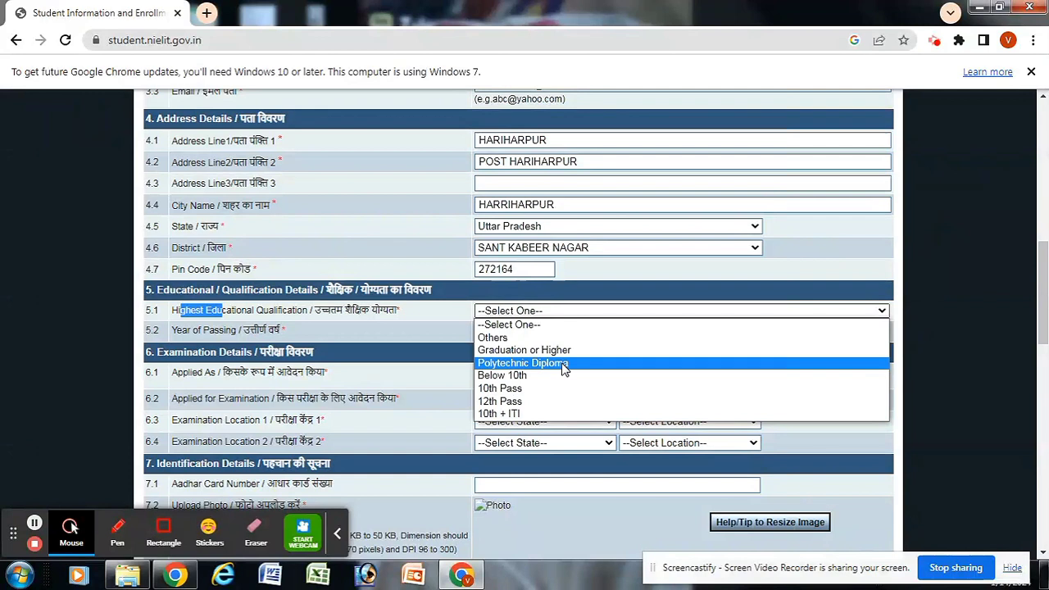
{"action": "left_click", "coordinate": [509, 390]}
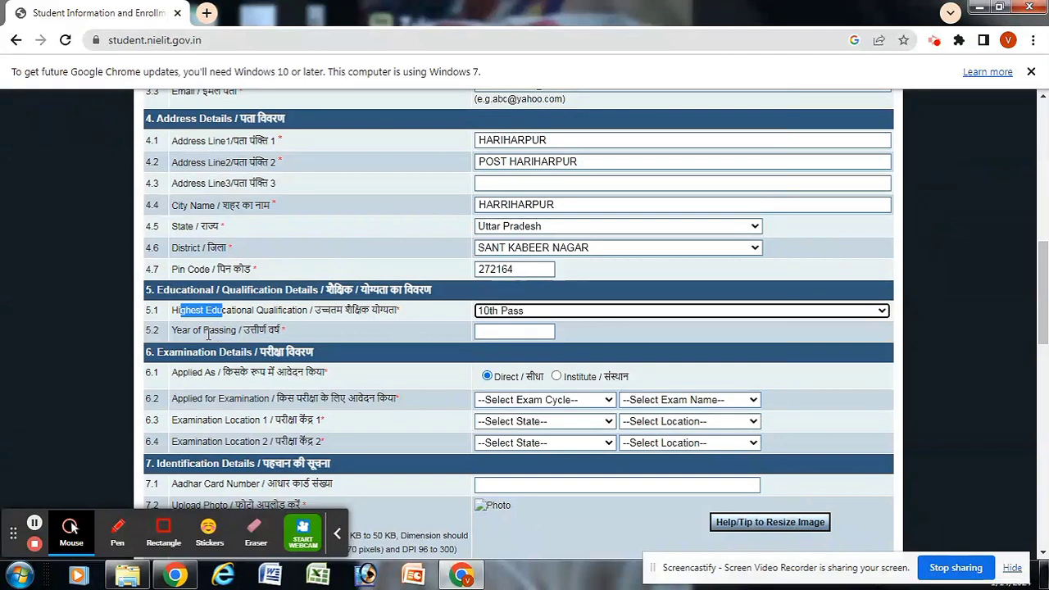
{"action": "left_click", "coordinate": [494, 332]}
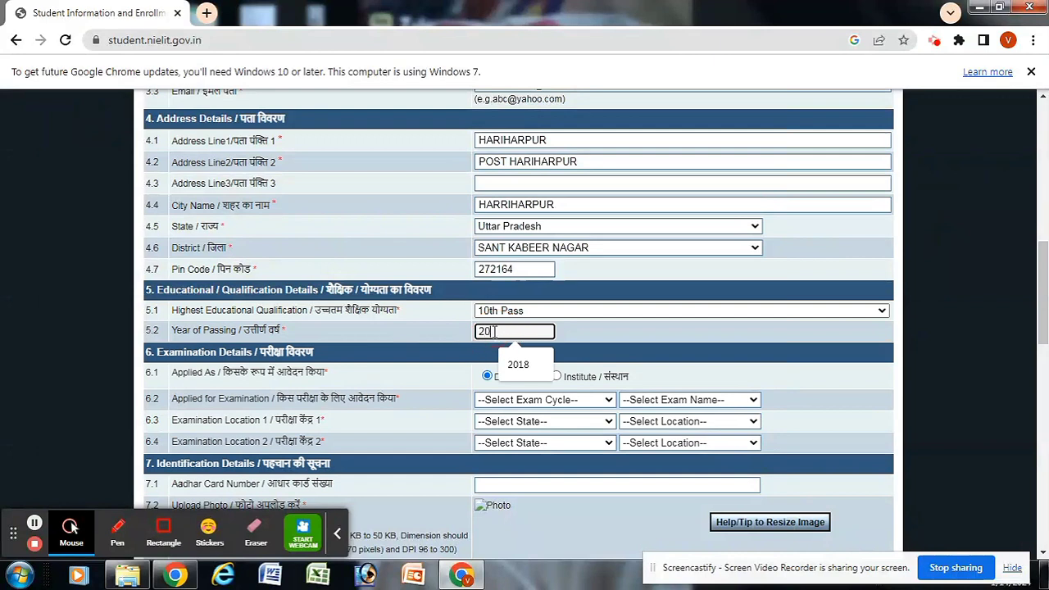
{"action": "type", "text": "2018"}
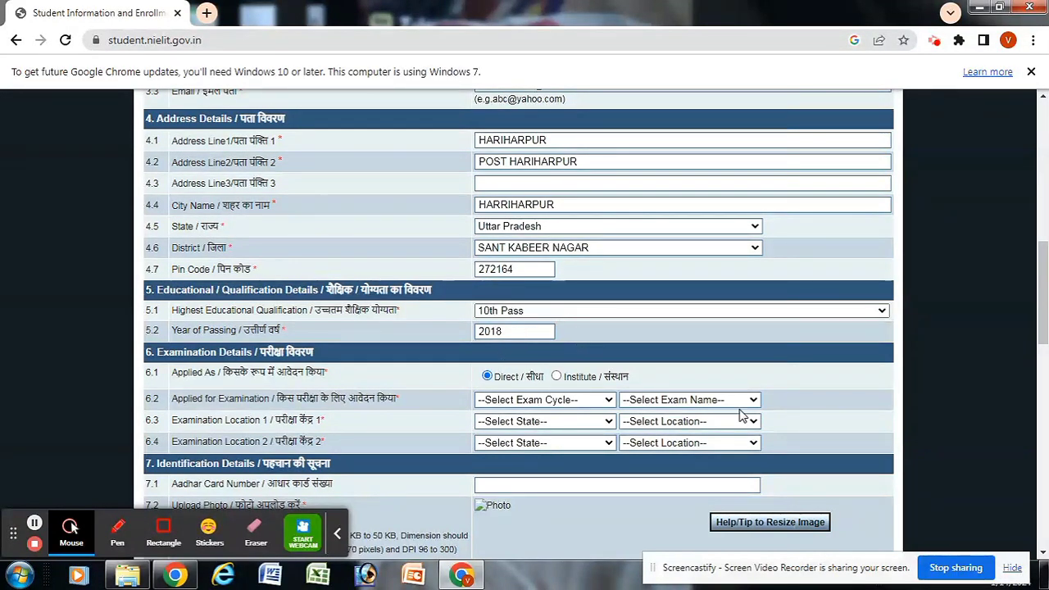
Step: Keep direct application, then choose Every Month Exam Cycle and the March, 2024 exam
{"action": "scroll", "coordinate": [1046, 334], "scroll_direction": "down", "scroll_amount": 2}
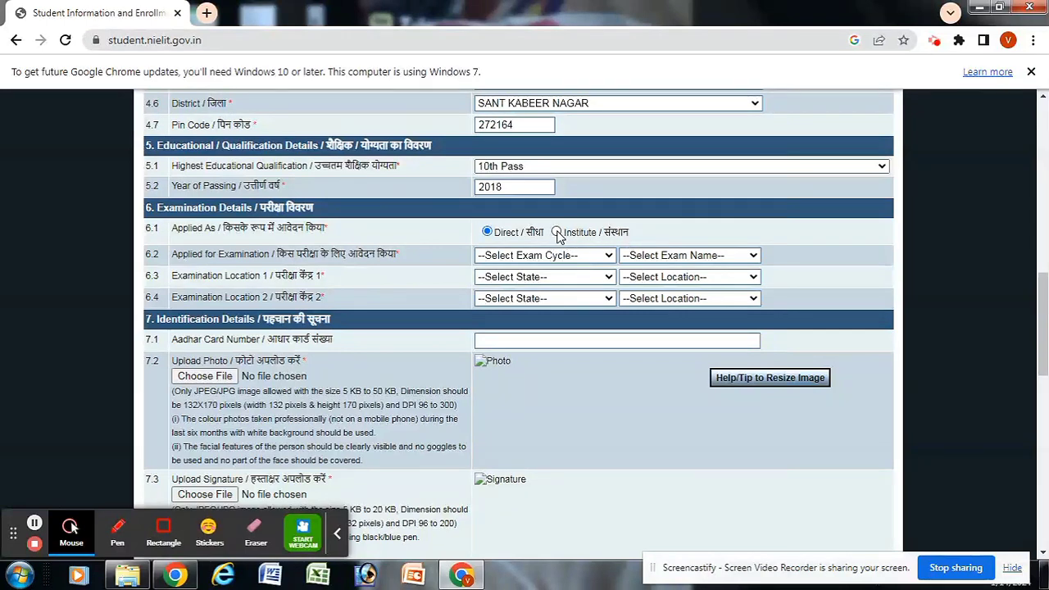
{"action": "left_click", "coordinate": [486, 232]}
{"action": "left_click", "coordinate": [590, 262]}
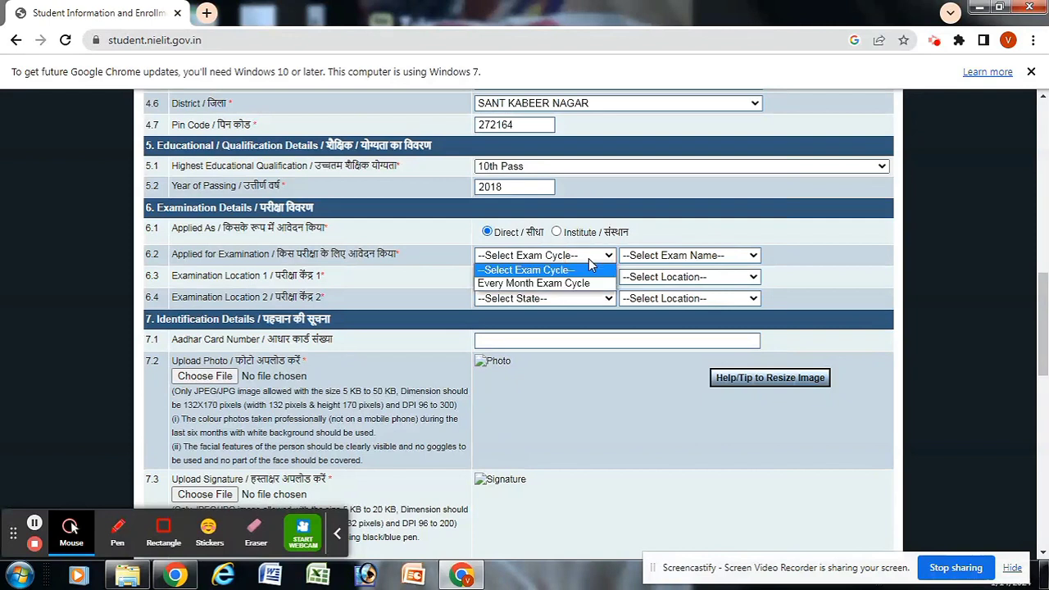
{"action": "left_click", "coordinate": [537, 282]}
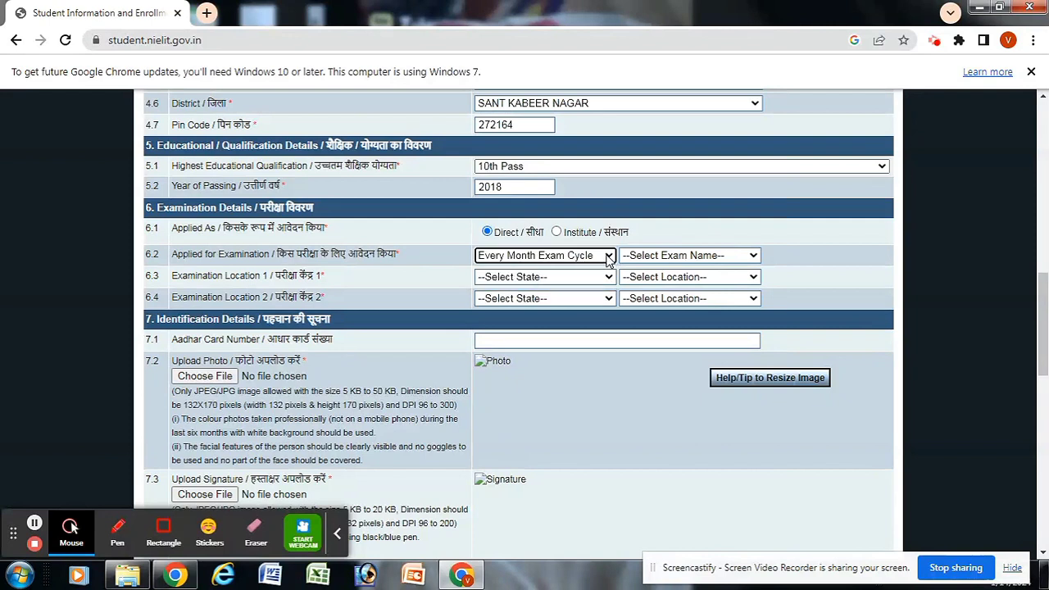
{"action": "left_click", "coordinate": [715, 257]}
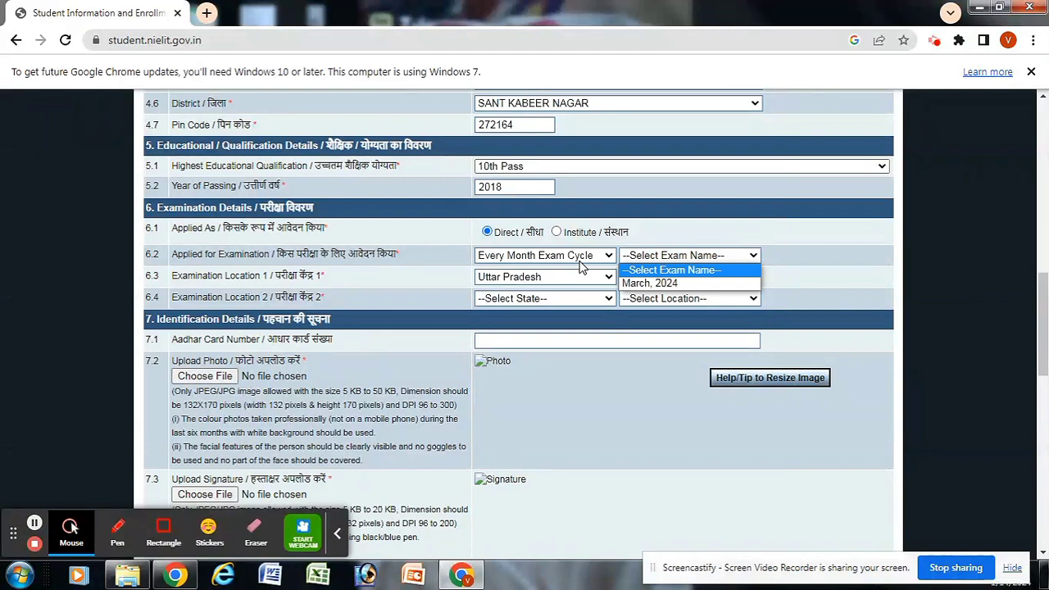
{"action": "left_click", "coordinate": [649, 286]}
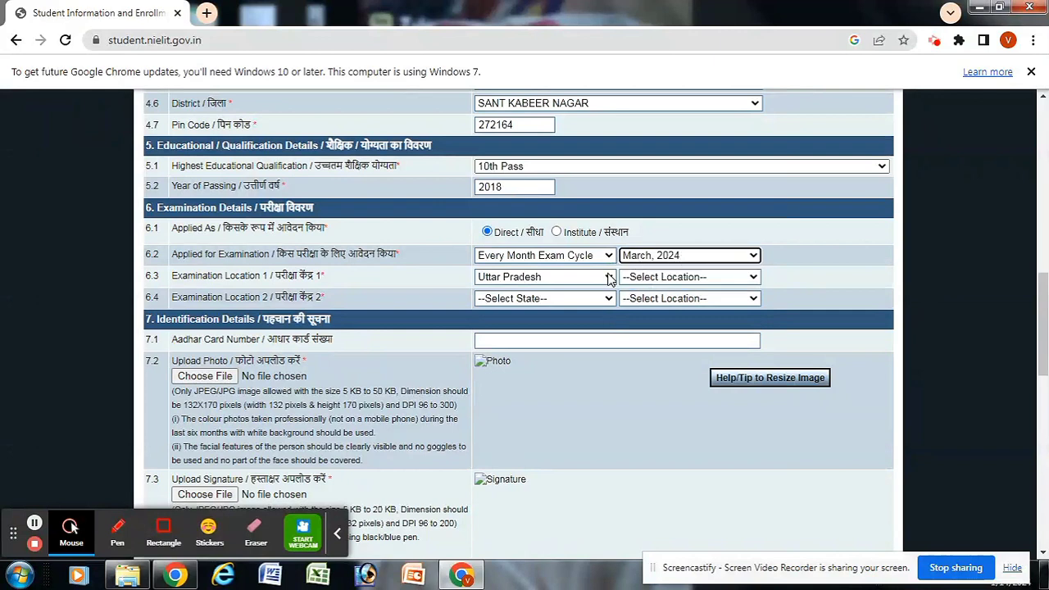
{"action": "left_click", "coordinate": [753, 278]}
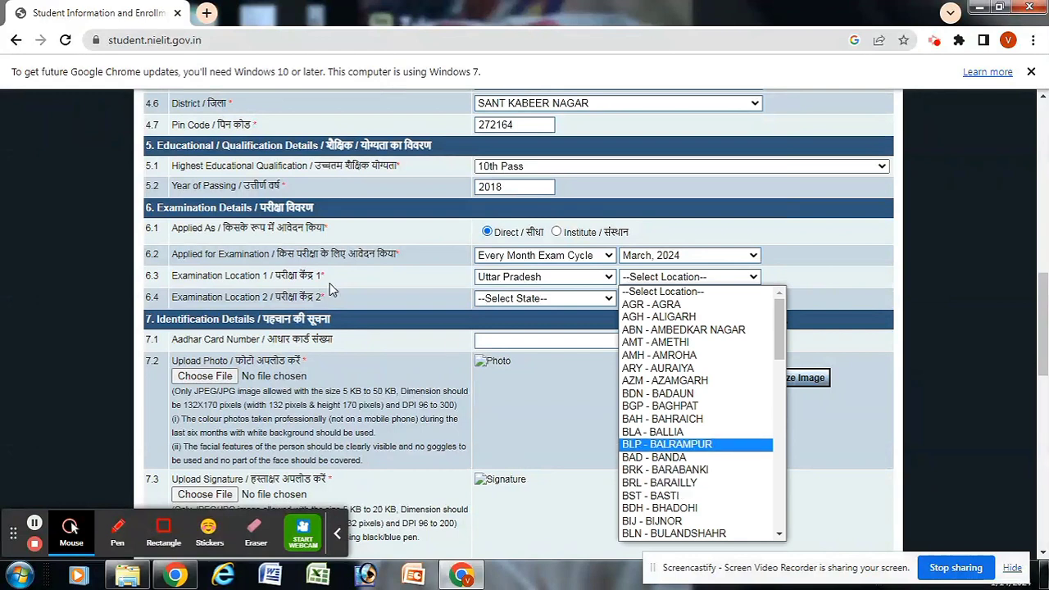
Step: Set examination Location 1 to BST - BASTI
{"action": "left_click", "coordinate": [655, 496]}
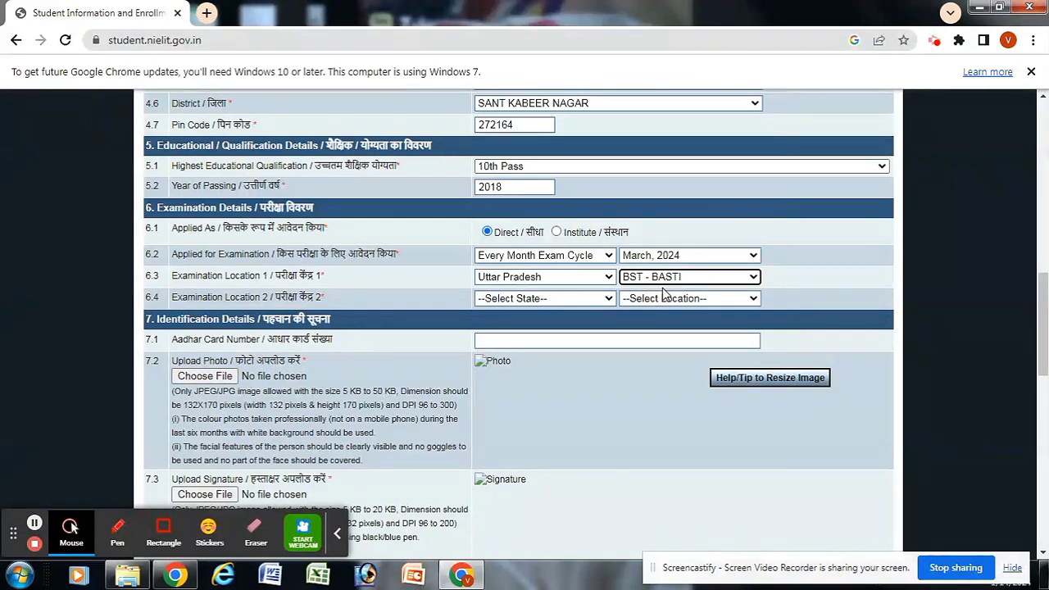
{"action": "left_click", "coordinate": [753, 278]}
{"action": "left_click", "coordinate": [662, 496]}
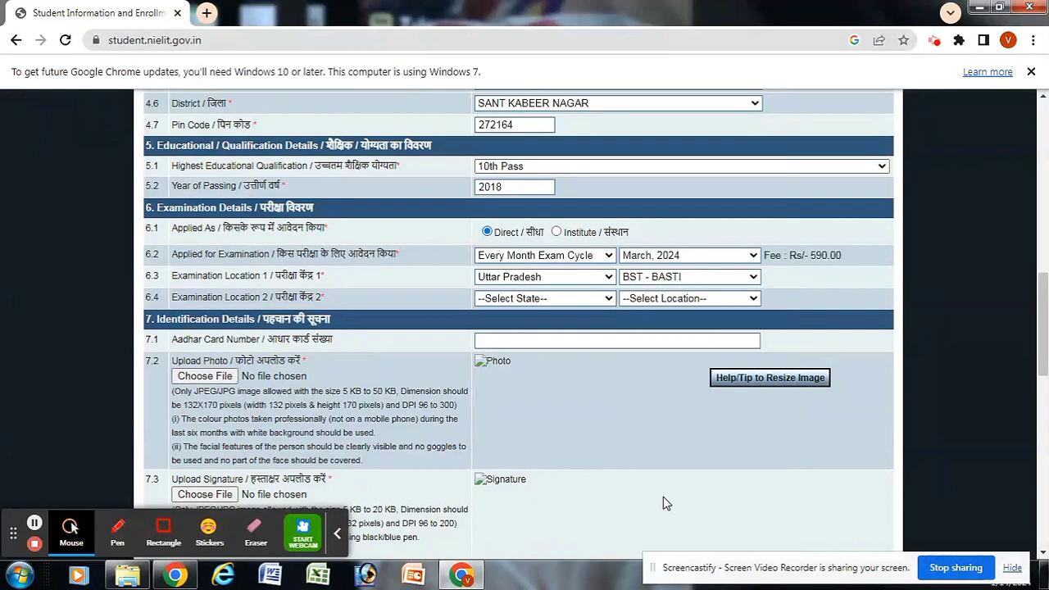
Step: Set examination Location 2 to Uttar Pradesh and GRP - GORAKHPUR
{"action": "left_click", "coordinate": [601, 299]}
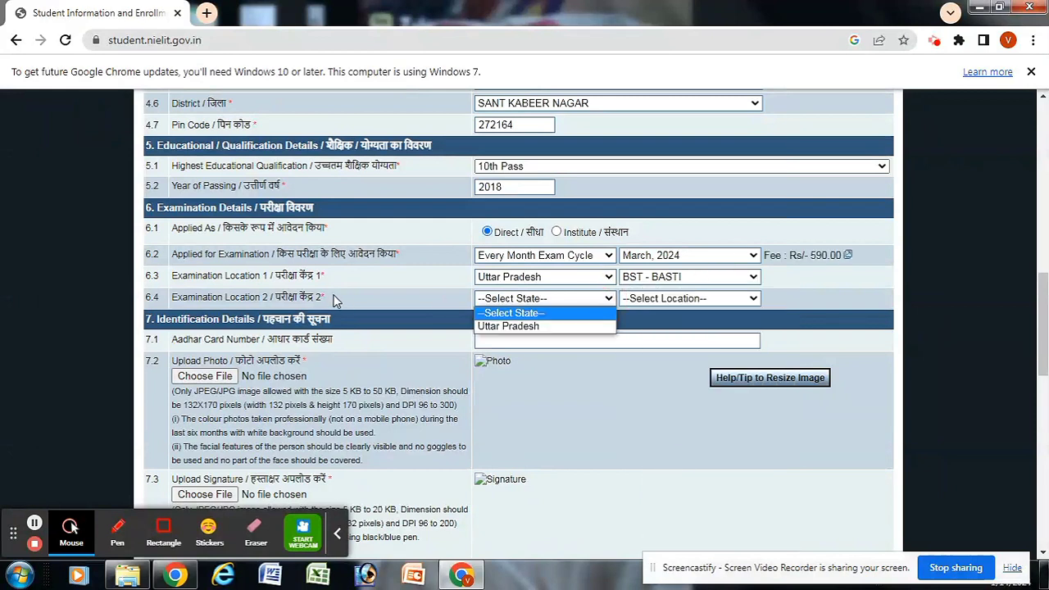
{"action": "left_click", "coordinate": [514, 326]}
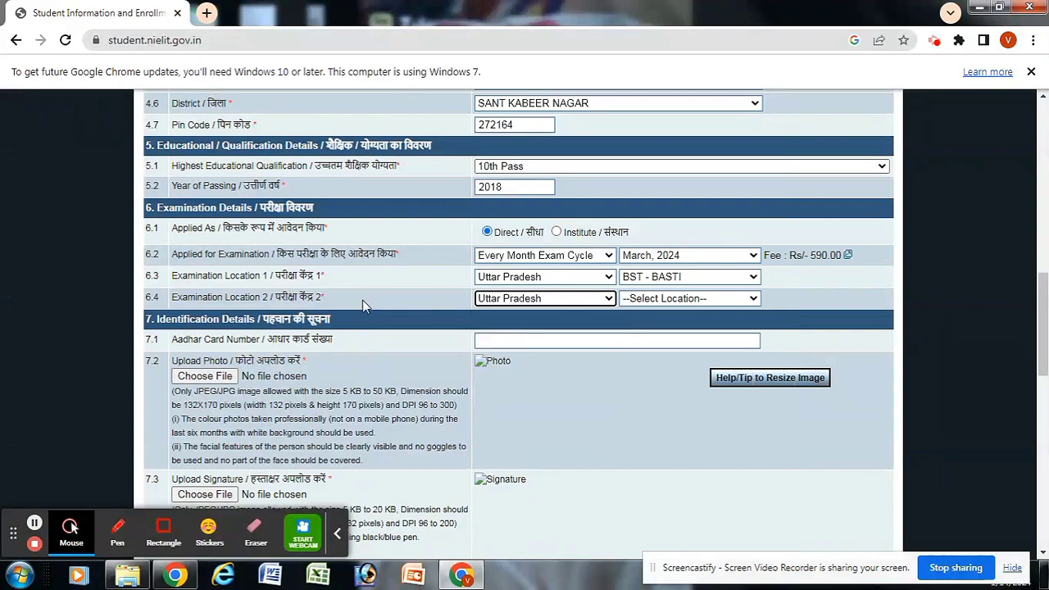
{"action": "left_click", "coordinate": [749, 301]}
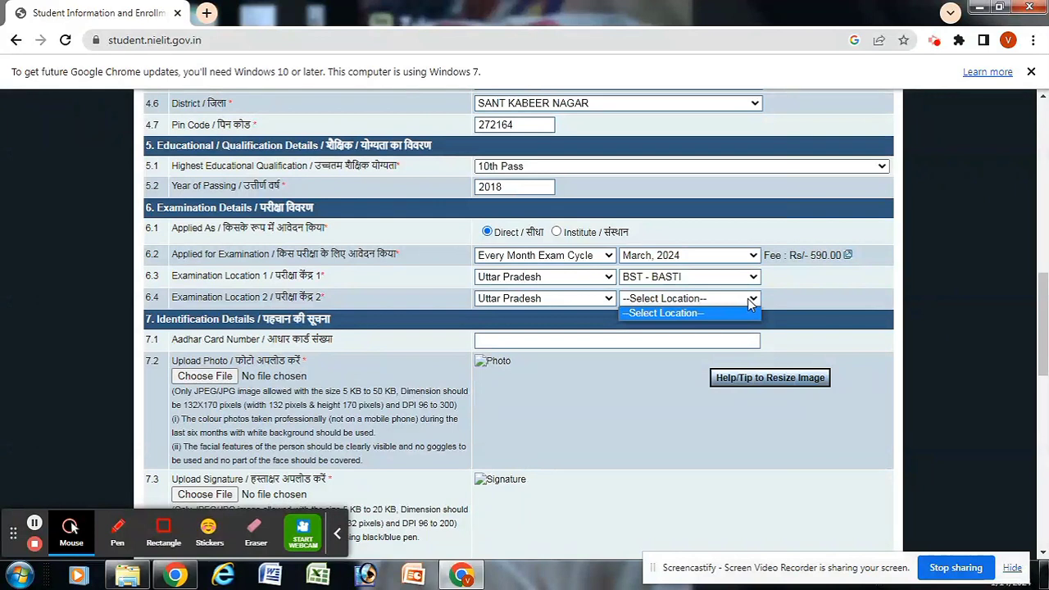
{"action": "left_click", "coordinate": [749, 301]}
{"action": "left_click", "coordinate": [749, 300]}
{"action": "left_click", "coordinate": [749, 300]}
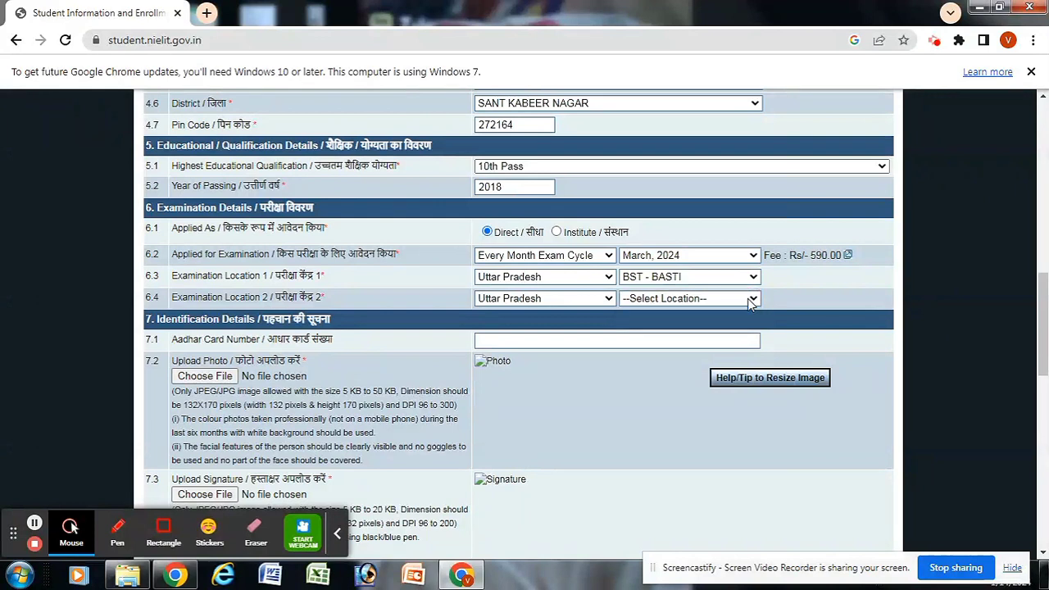
{"action": "left_click", "coordinate": [749, 300]}
{"action": "left_click", "coordinate": [749, 300]}
{"action": "left_click", "coordinate": [750, 301]}
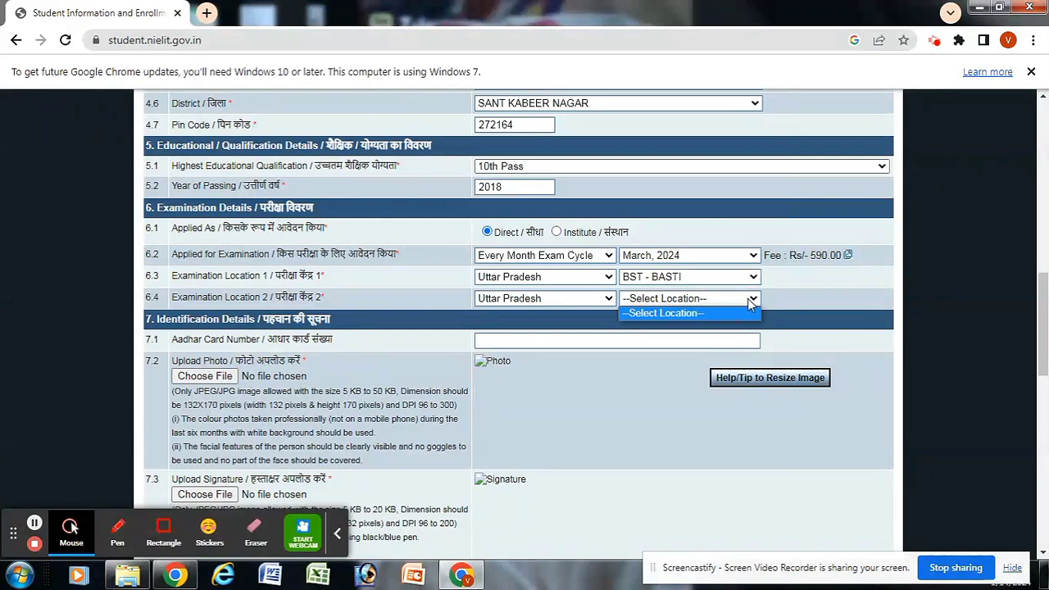
{"action": "left_click", "coordinate": [751, 300]}
{"action": "left_click", "coordinate": [750, 301]}
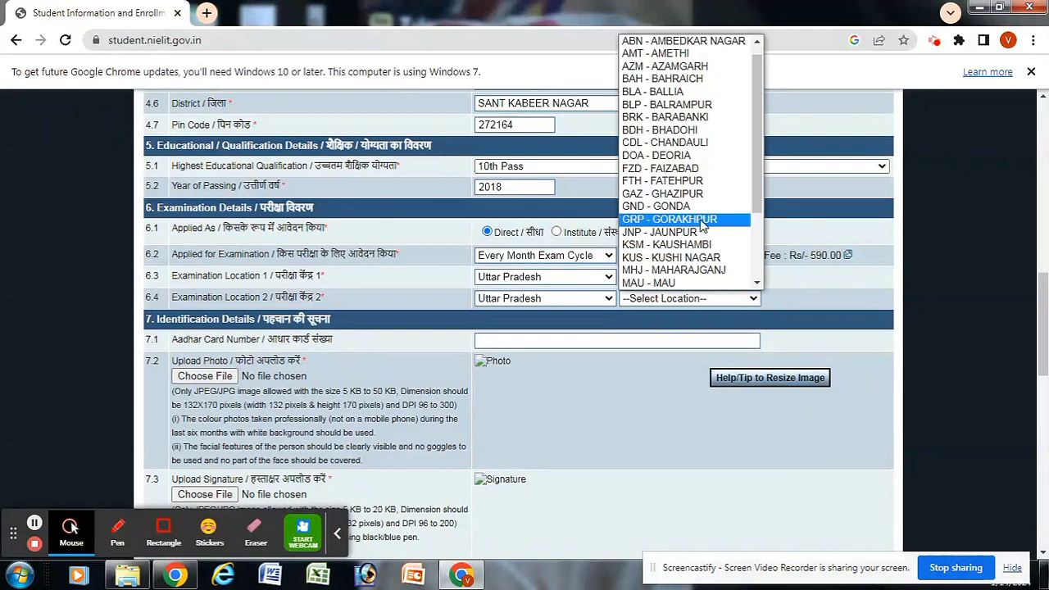
{"action": "left_click", "coordinate": [665, 219]}
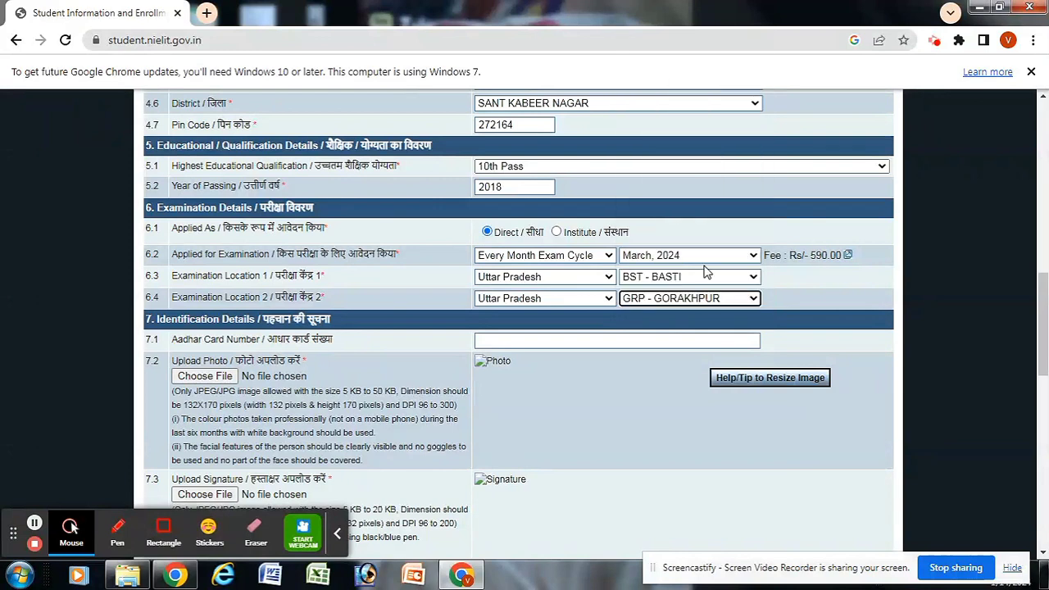
{"action": "left_click", "coordinate": [777, 299]}
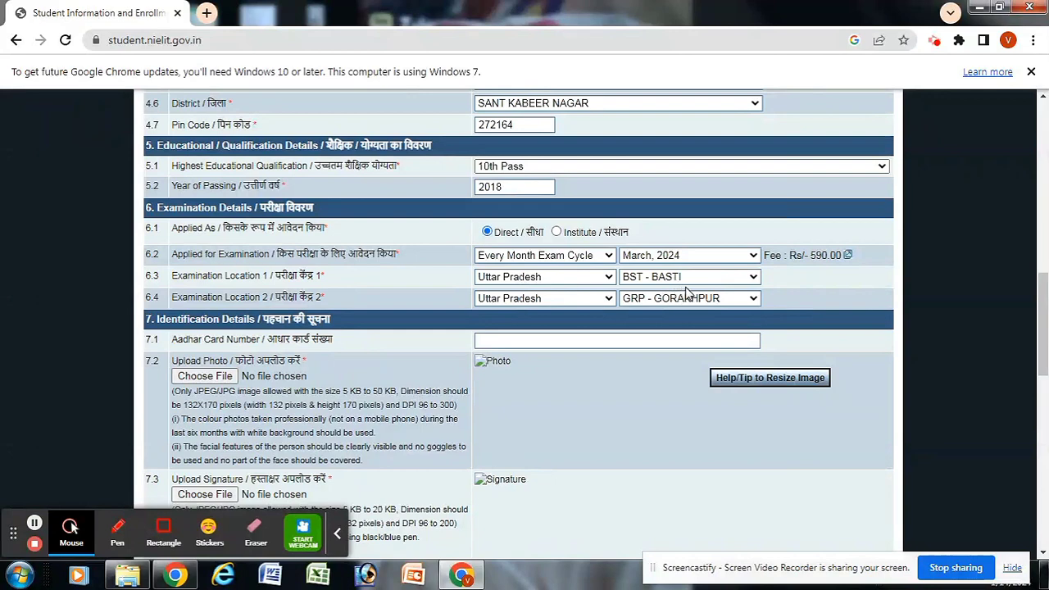
Step: Enter the applicant's Aadhar card number, correcting a mistyped digit
{"action": "scroll", "coordinate": [991, 308], "scroll_direction": "down", "scroll_amount": 1}
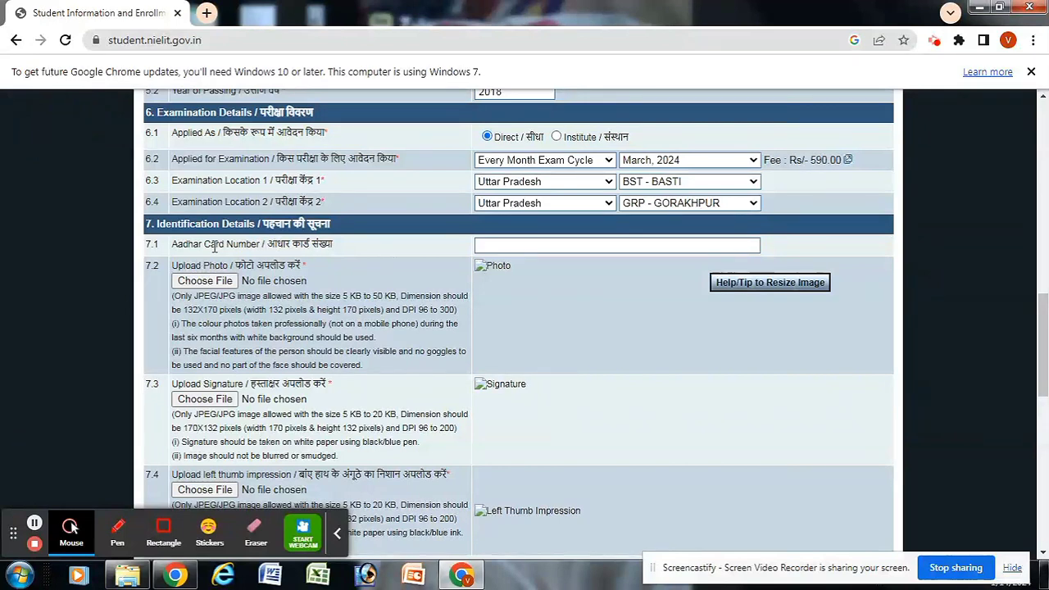
{"action": "left_click", "coordinate": [493, 245]}
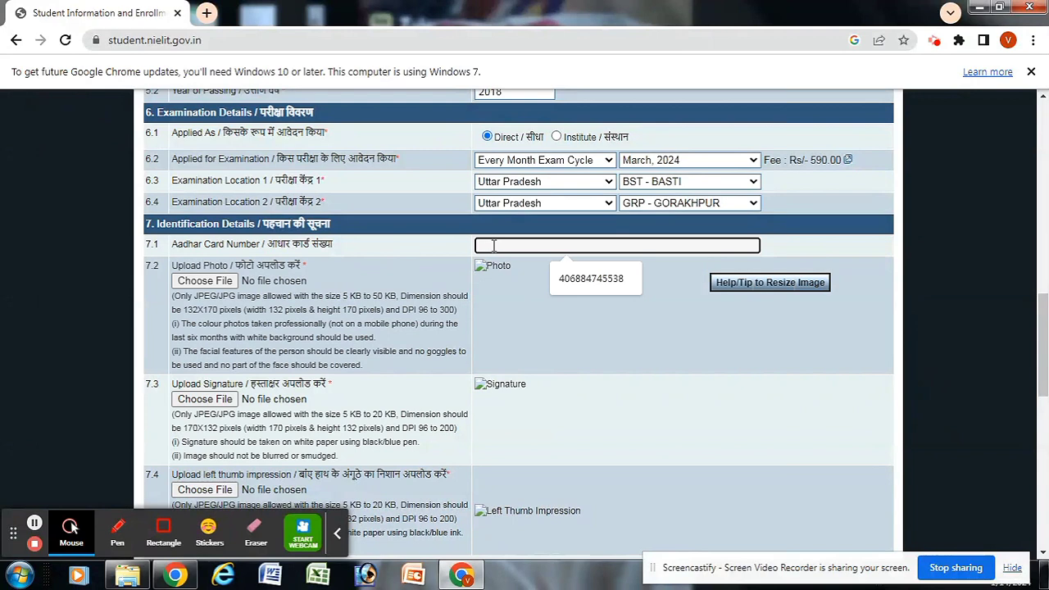
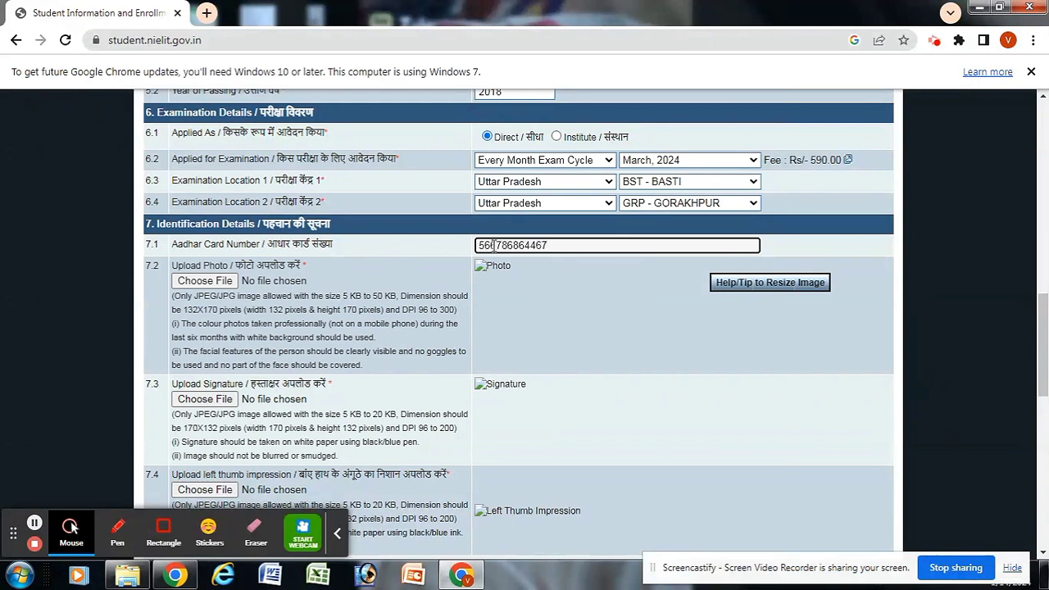
Step: Highlight the 132 × 170 pixel photo size requirement in the instructions
{"action": "left_click_drag", "start_coordinate": [246, 310], "coordinate": [280, 312]}
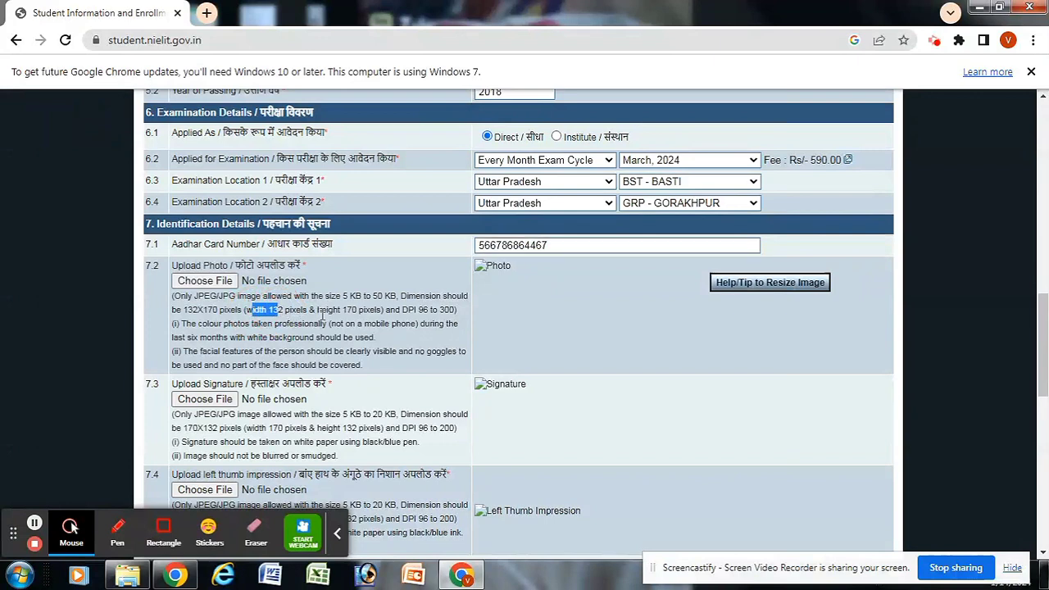
{"action": "left_click_drag", "start_coordinate": [317, 310], "coordinate": [365, 314]}
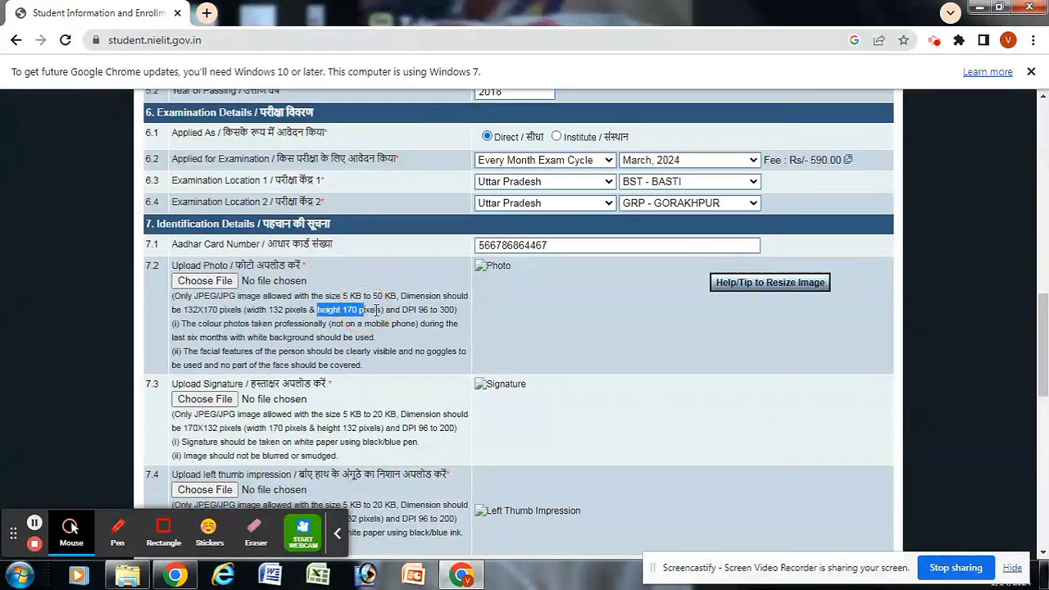
{"action": "left_click", "coordinate": [367, 315]}
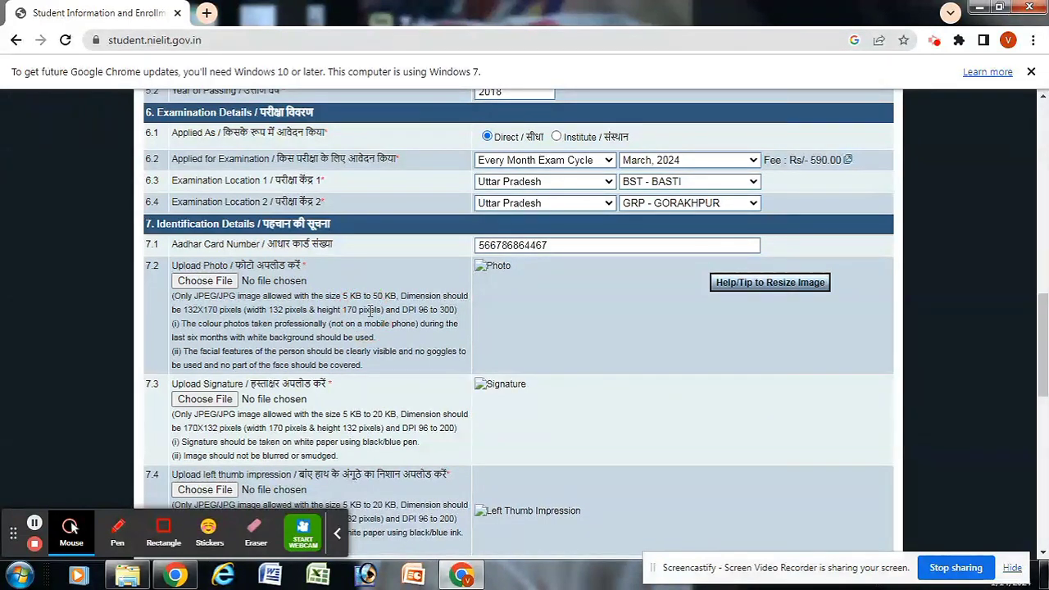
{"action": "left_click_drag", "start_coordinate": [270, 309], "coordinate": [318, 310]}
{"action": "left_click", "coordinate": [354, 310]}
Step: Open the WhatsApp photo from 9.37.41 AM in Paint
{"action": "left_click", "coordinate": [20, 575]}
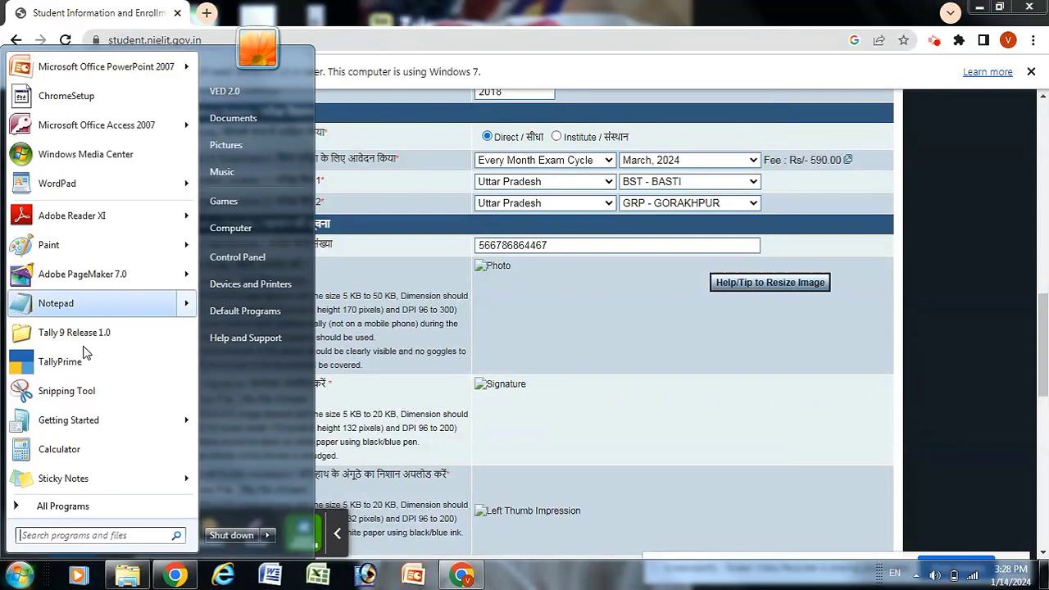
{"action": "left_click", "coordinate": [78, 247]}
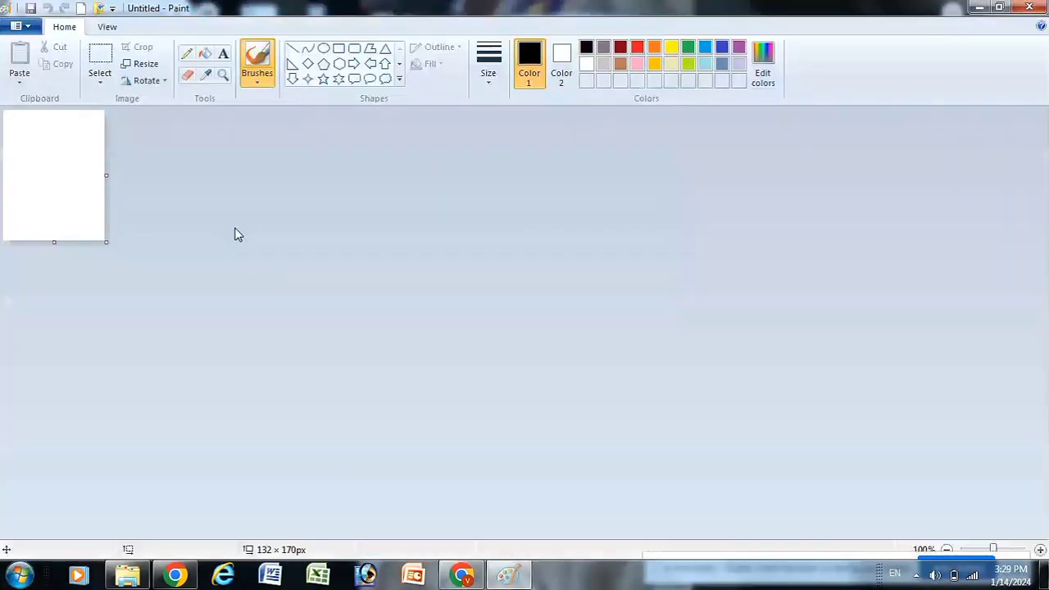
{"action": "left_click", "coordinate": [22, 26]}
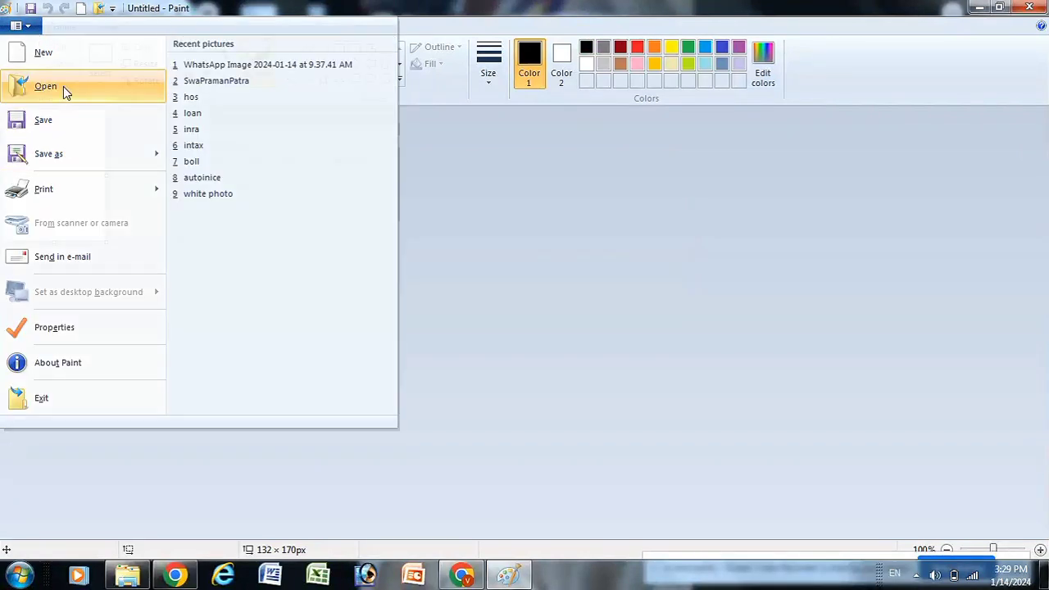
{"action": "left_click", "coordinate": [64, 88]}
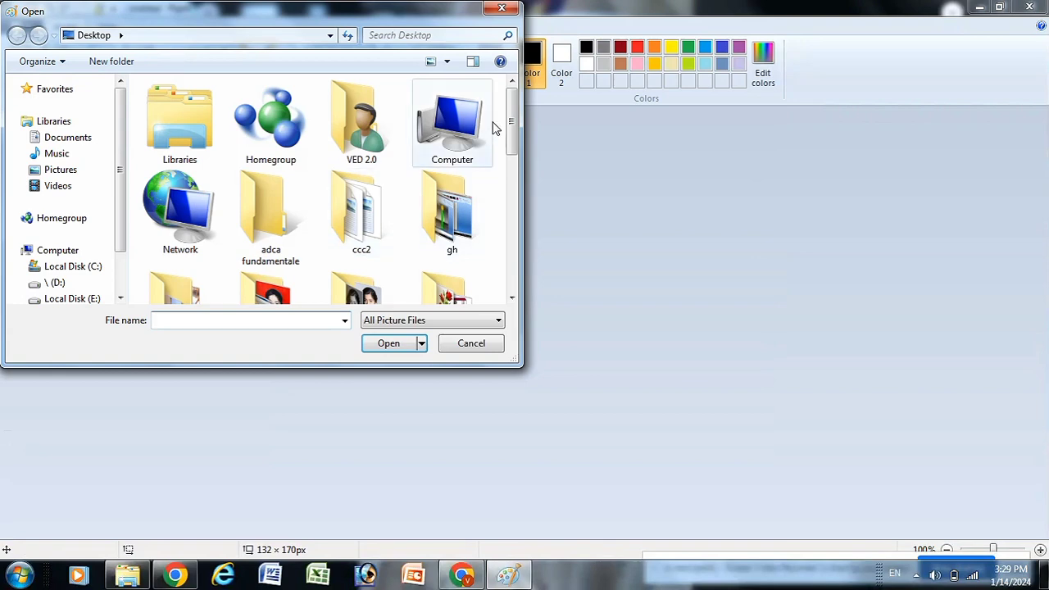
{"action": "left_click_drag", "start_coordinate": [510, 102], "coordinate": [511, 268]}
{"action": "left_click", "coordinate": [369, 241]}
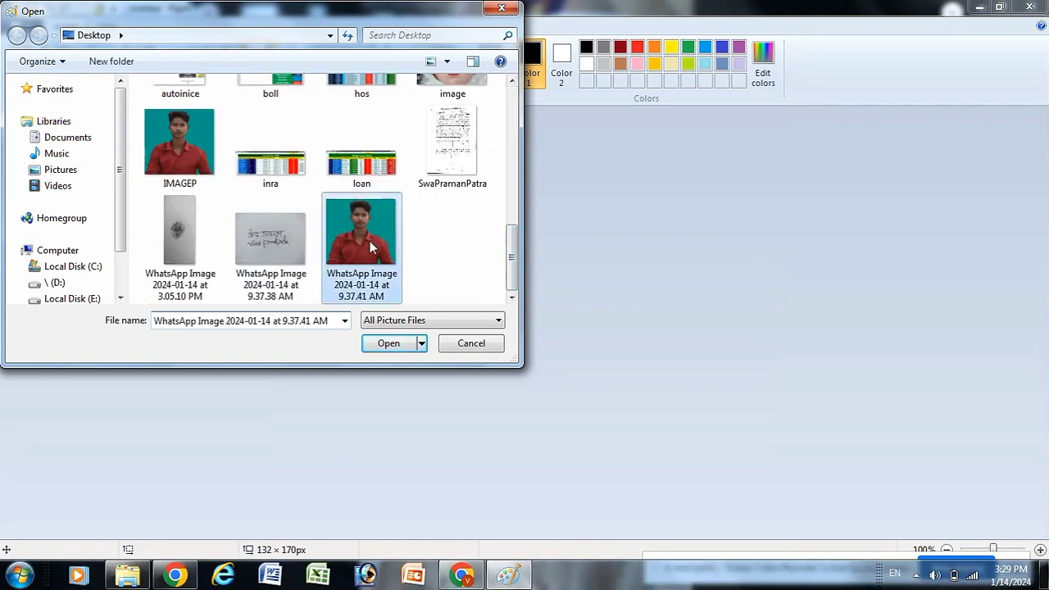
{"action": "left_click", "coordinate": [383, 348]}
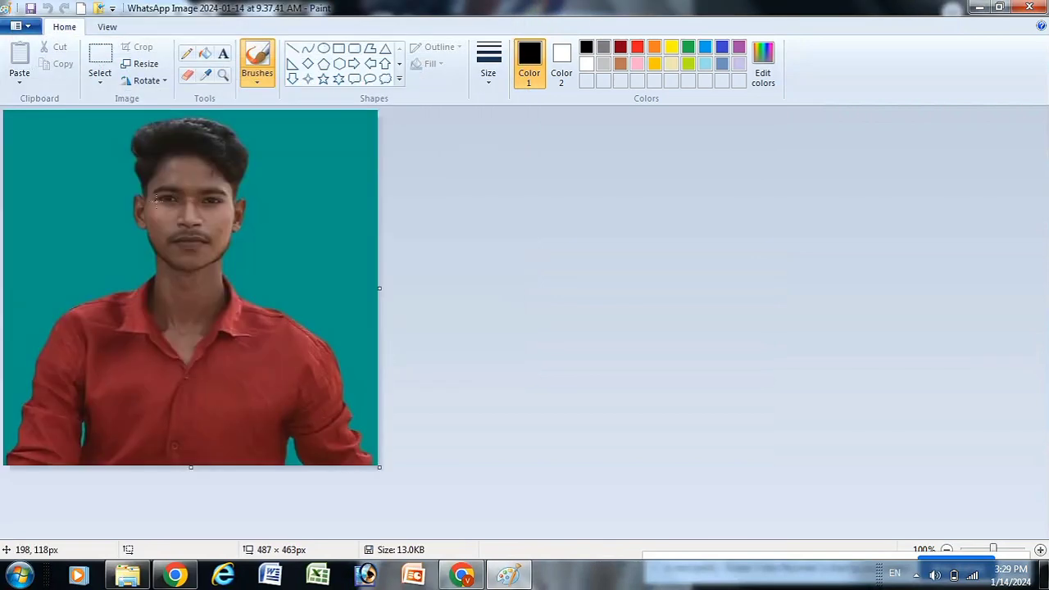
Step: Crop the photo around the person, resize it to 132 × 170 pixels, save, and close Paint
{"action": "left_click", "coordinate": [99, 63]}
{"action": "left_click_drag", "start_coordinate": [50, 112], "coordinate": [332, 438]}
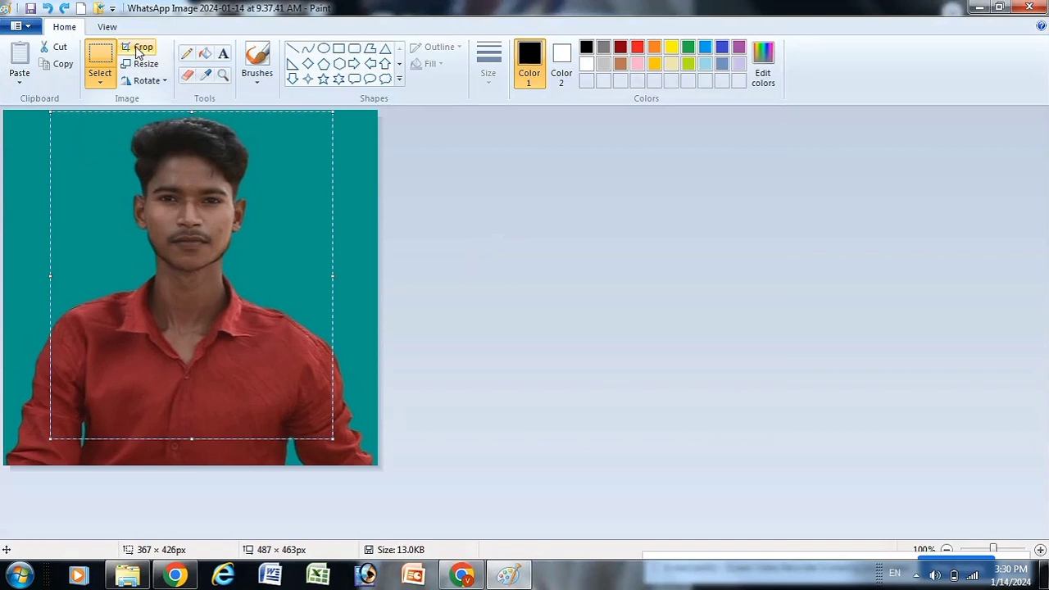
{"action": "left_click", "coordinate": [140, 49]}
{"action": "left_click", "coordinate": [141, 63]}
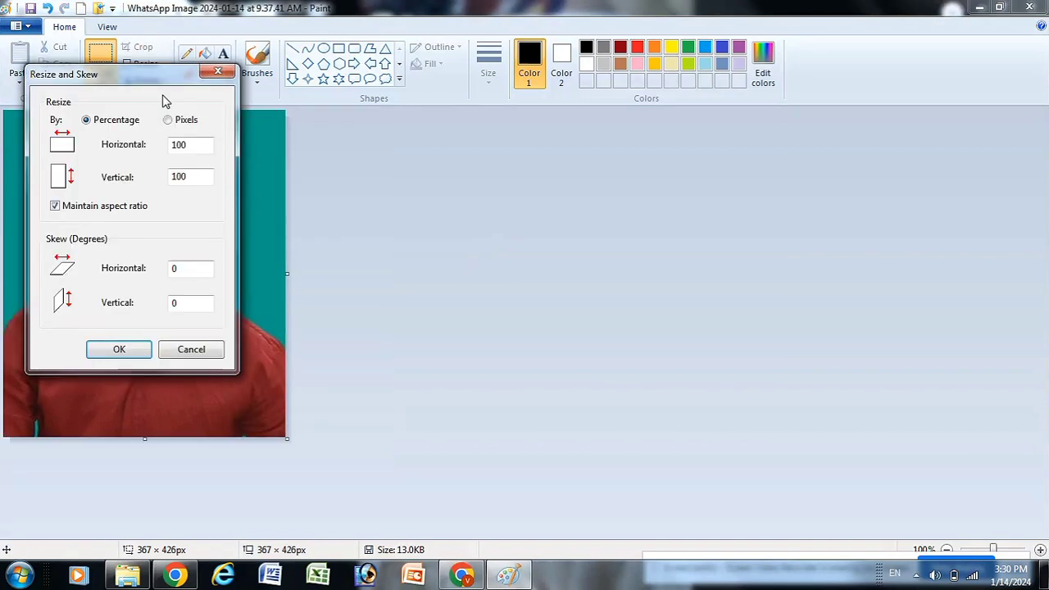
{"action": "left_click", "coordinate": [168, 120]}
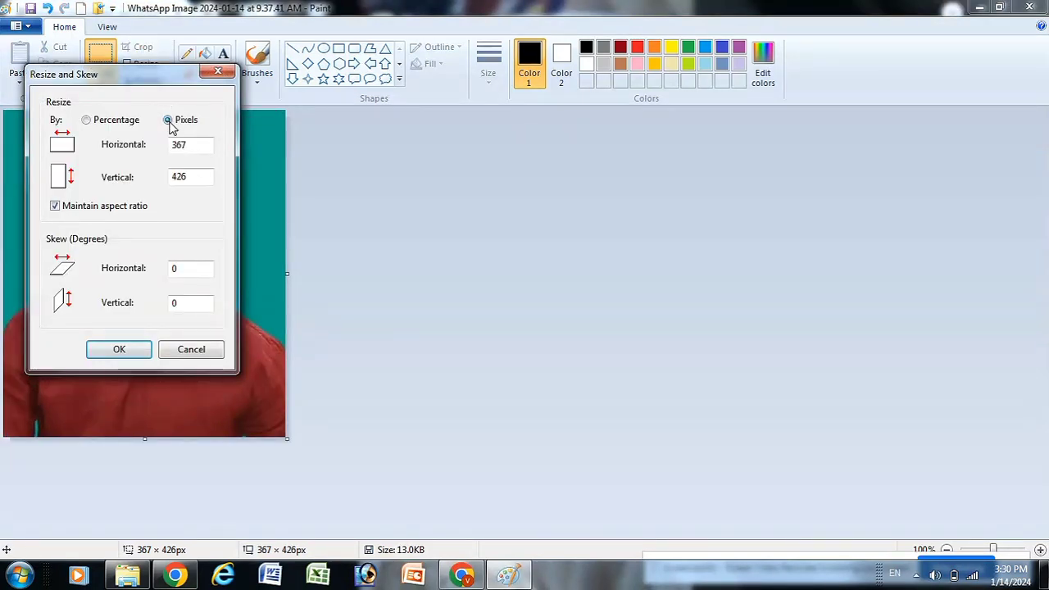
{"action": "left_click", "coordinate": [55, 206]}
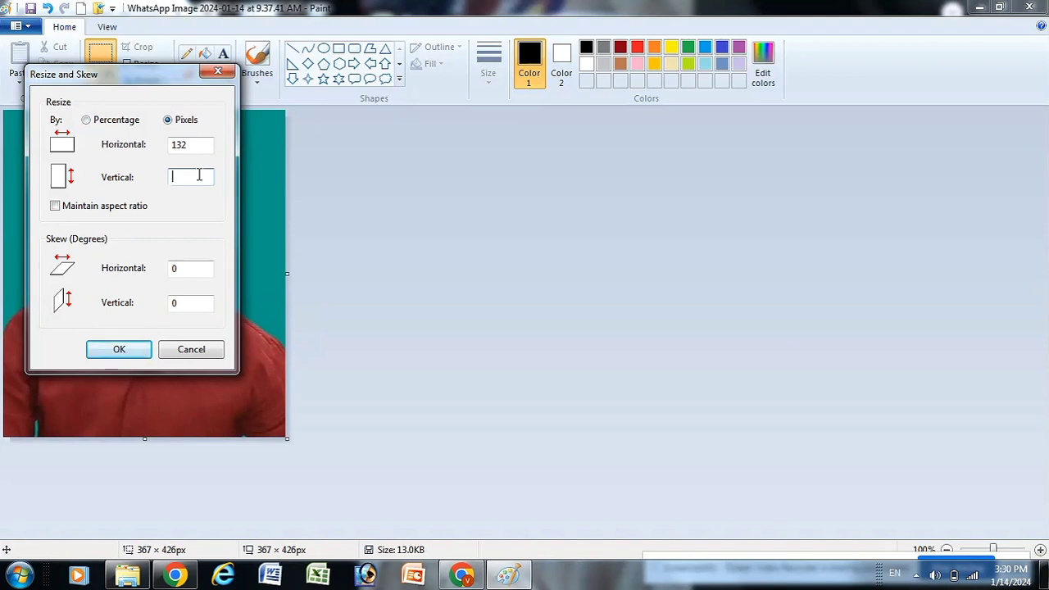
{"action": "type", "text": "170"}
{"action": "left_click", "coordinate": [125, 352]}
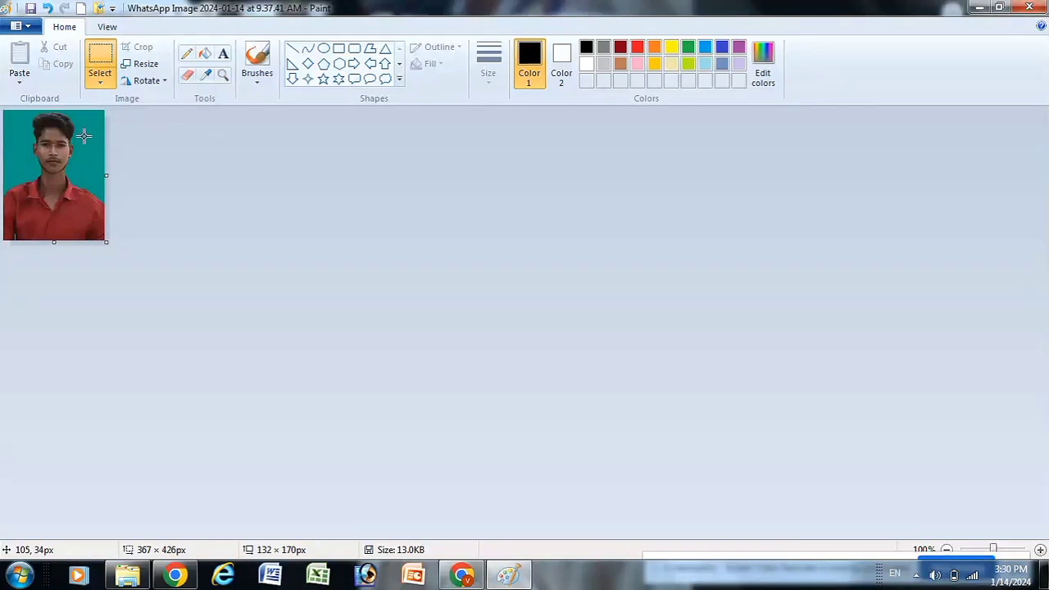
{"action": "key", "text": "ctrl+s"}
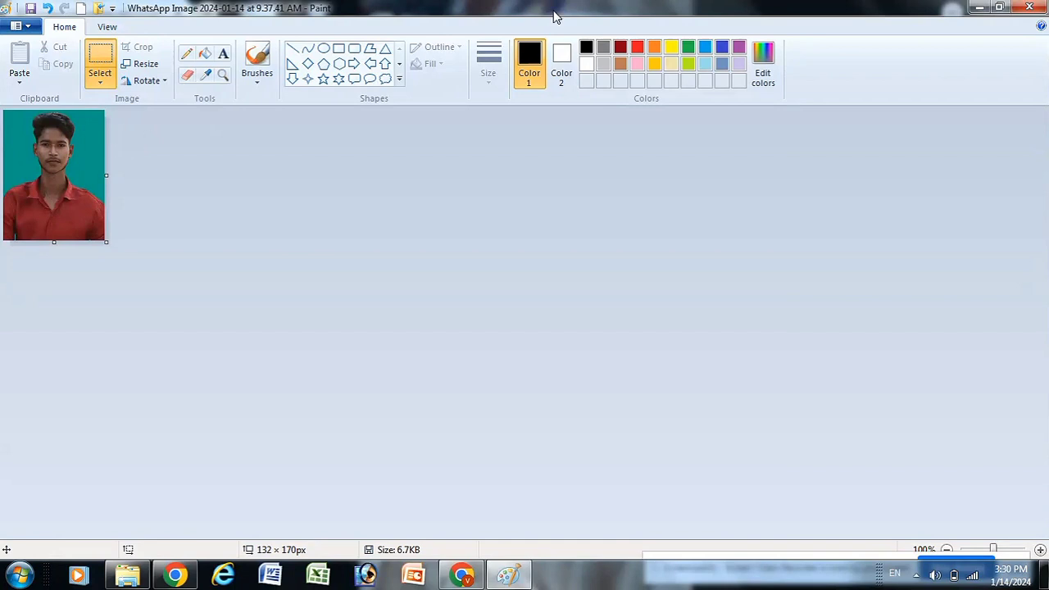
{"action": "left_click", "coordinate": [1029, 8]}
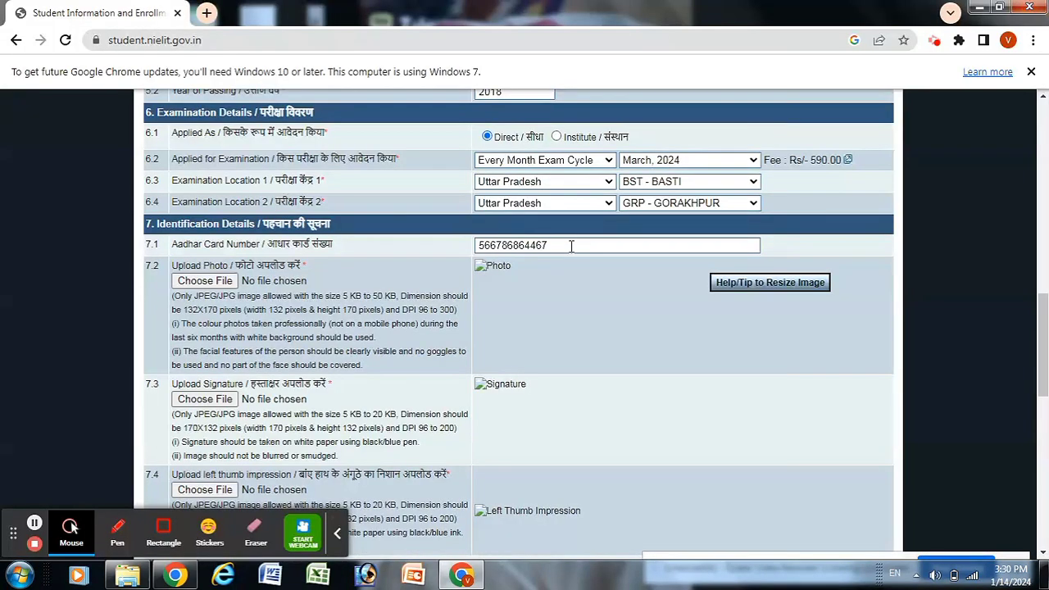
Step: Upload the WhatsApp 9.37.41 AM photo and decline saving the address in Chrome
{"action": "left_click", "coordinate": [206, 282]}
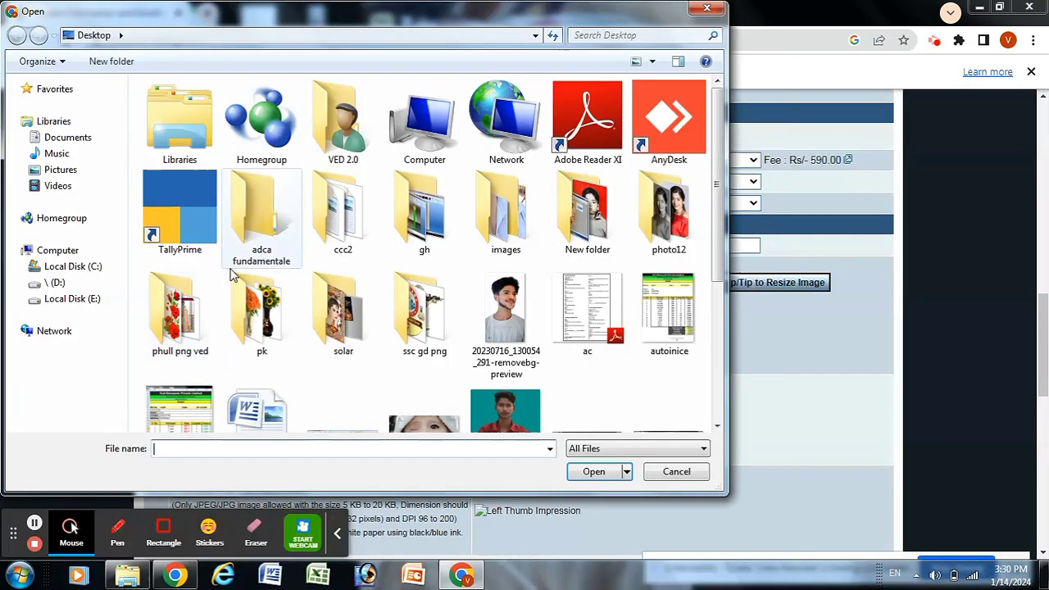
{"action": "left_click_drag", "start_coordinate": [716, 162], "coordinate": [720, 334]}
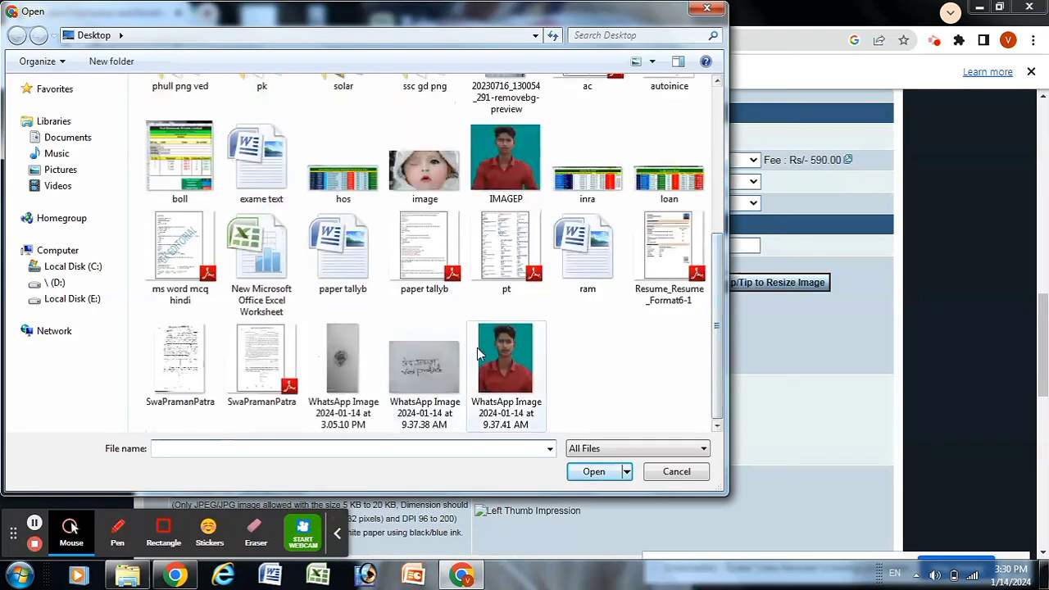
{"action": "left_click", "coordinate": [511, 364]}
{"action": "left_click", "coordinate": [588, 478]}
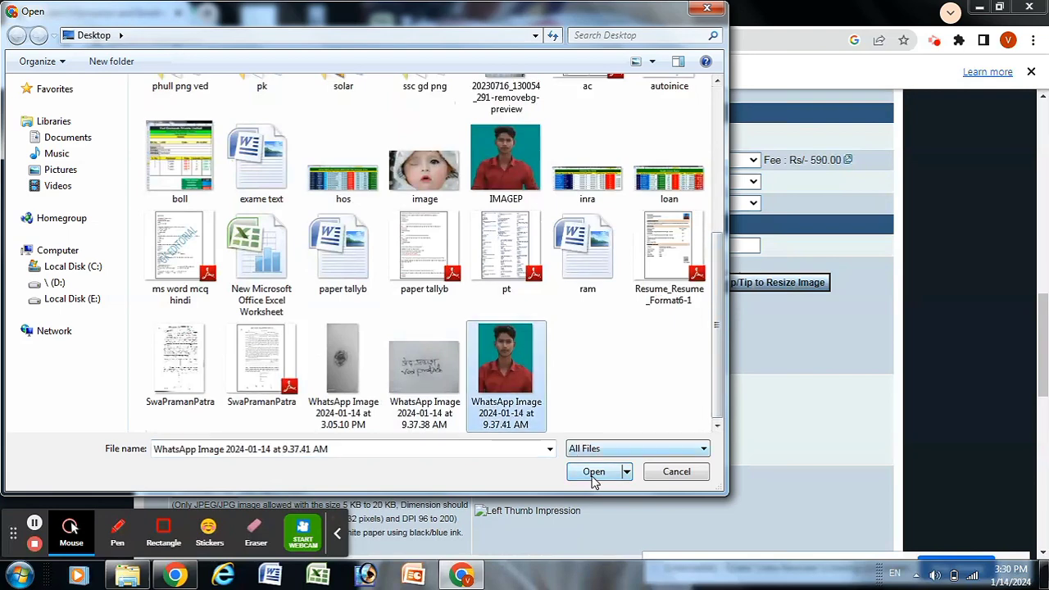
{"action": "left_click", "coordinate": [594, 478]}
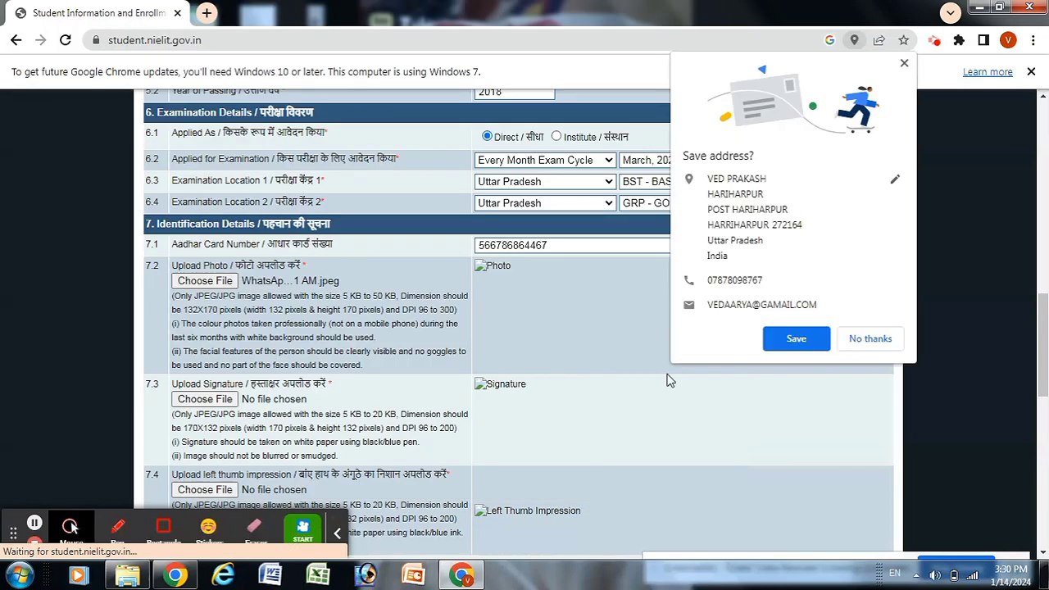
{"action": "left_click", "coordinate": [871, 341]}
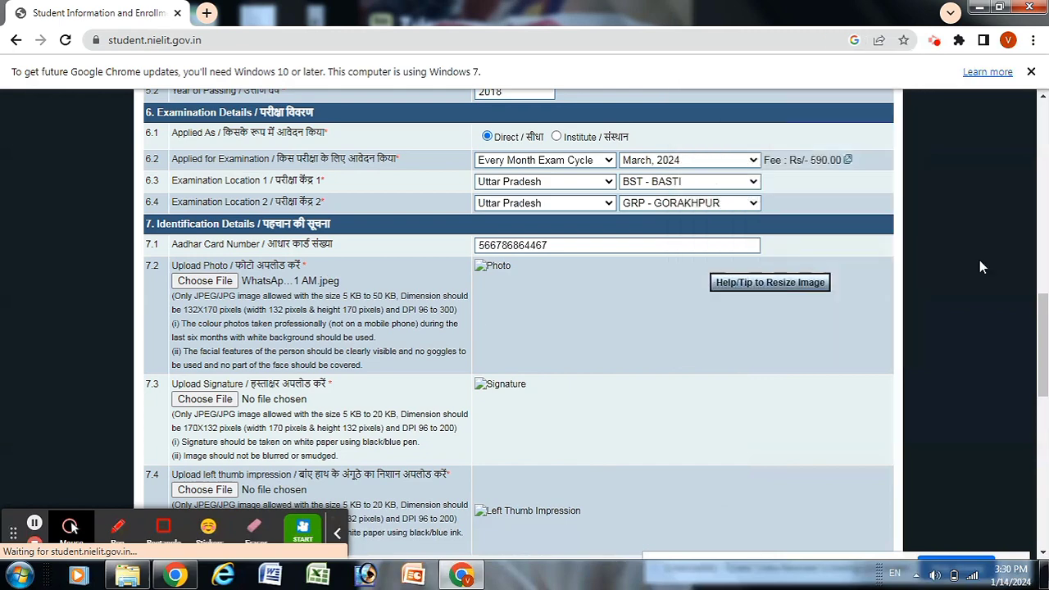
{"action": "scroll", "coordinate": [1042, 321], "scroll_direction": "down", "scroll_amount": 2}
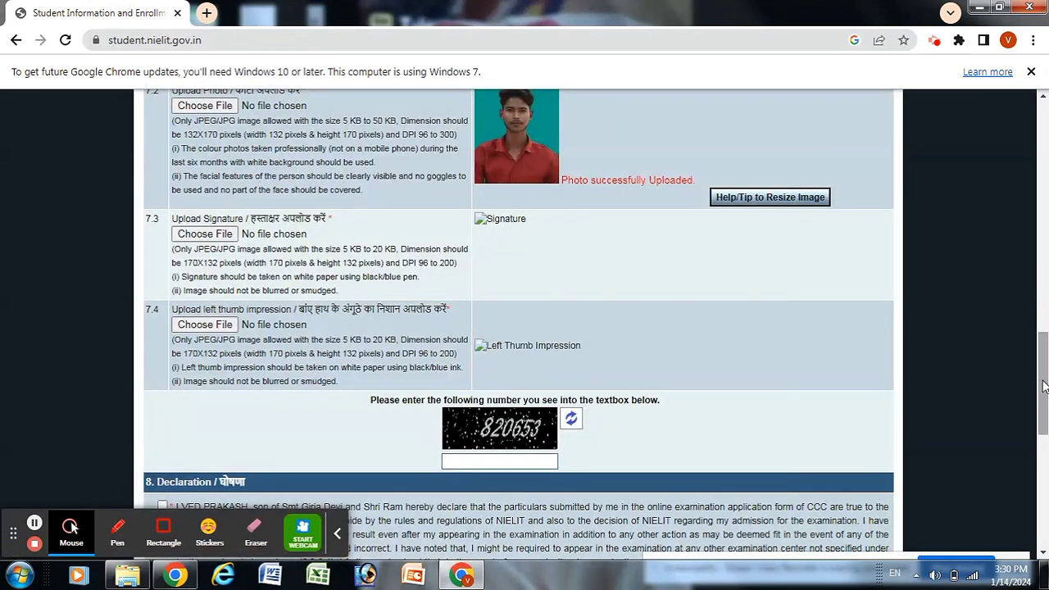
{"action": "mouse_move", "coordinate": [1040, 386]}
{"action": "left_mouse_down"}
{"action": "mouse_move", "coordinate": [1040, 440]}
{"action": "mouse_move", "coordinate": [1034, 370]}
{"action": "left_mouse_up"}
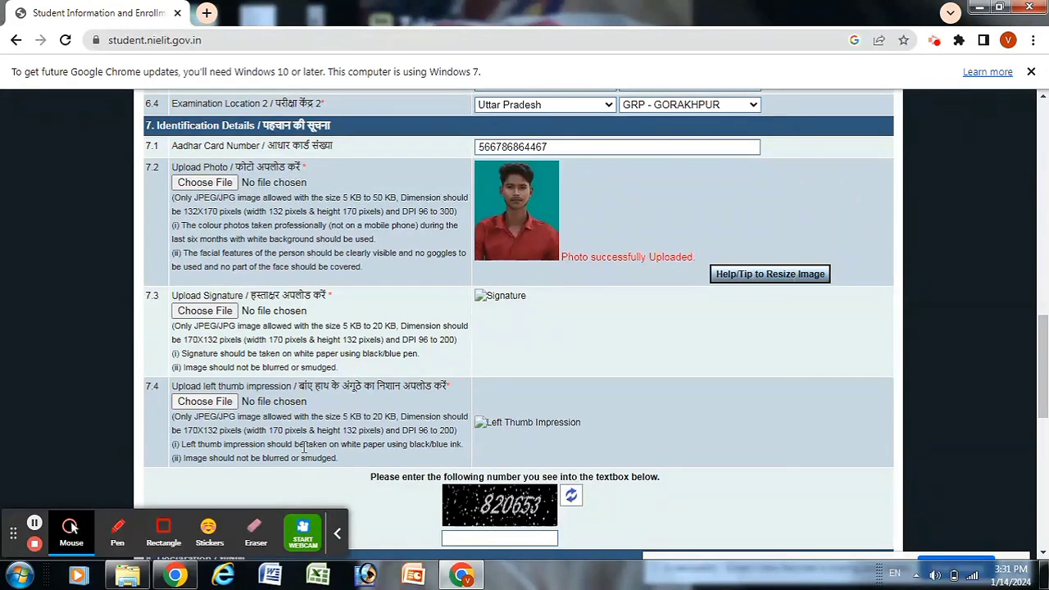
Step: Open the 9.37.38 AM signature image in Paint
{"action": "left_click", "coordinate": [20, 573]}
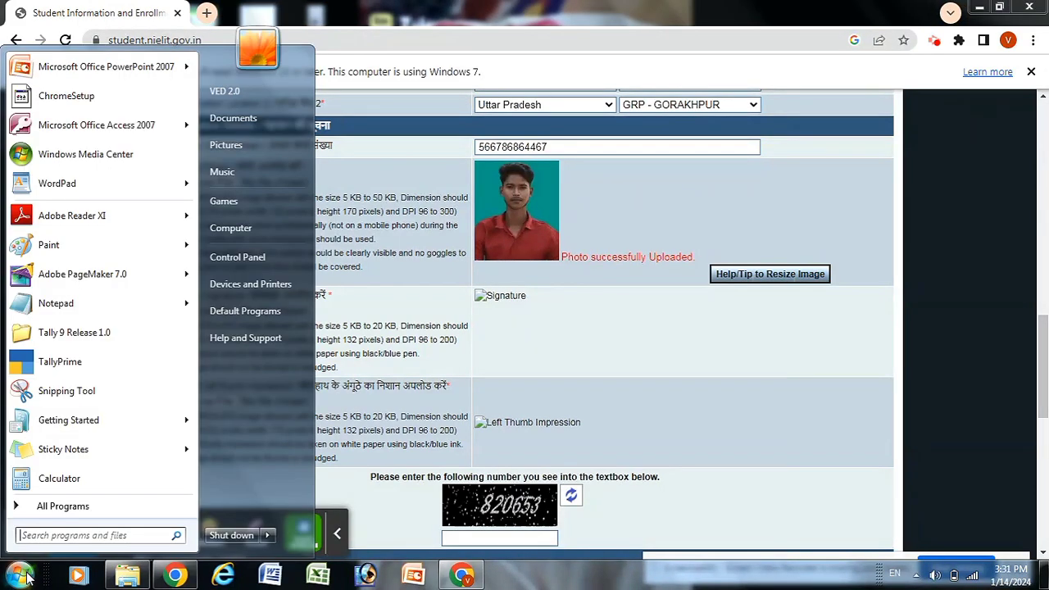
{"action": "left_click", "coordinate": [65, 247]}
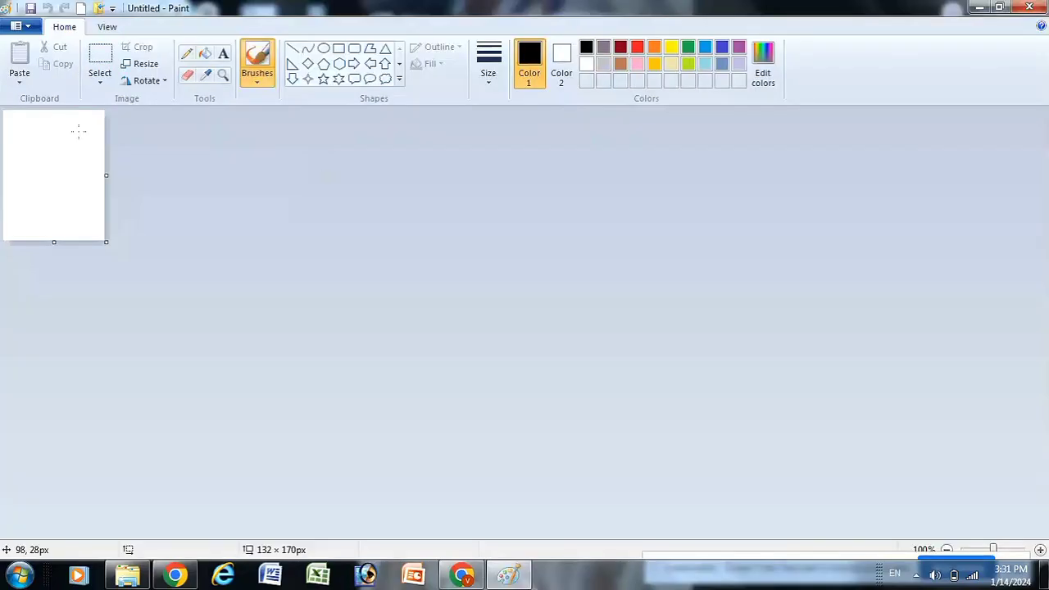
{"action": "left_click", "coordinate": [21, 26]}
{"action": "mouse_move", "coordinate": [81, 153]}
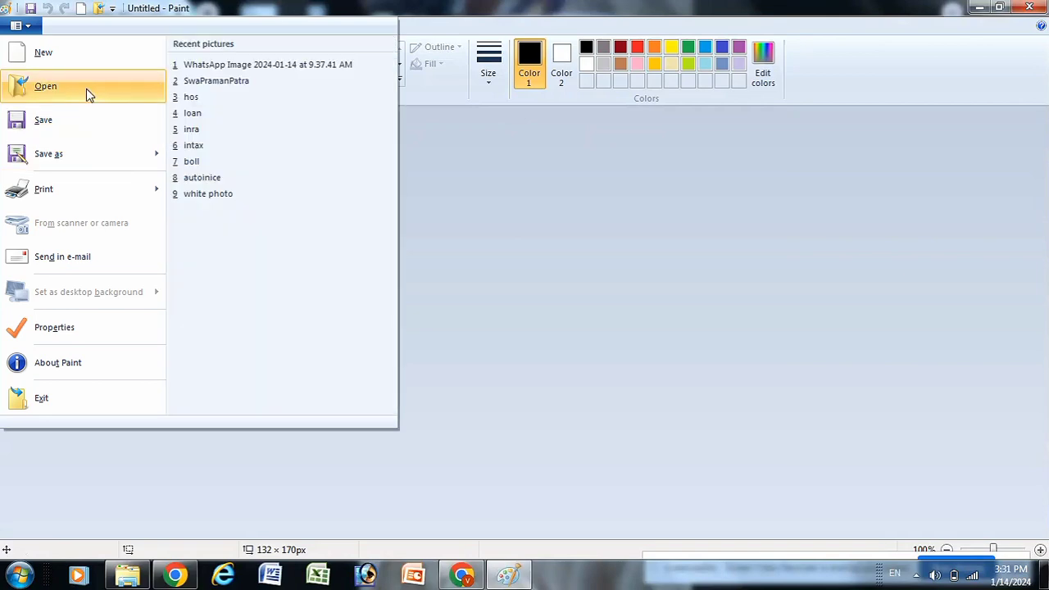
{"action": "left_click", "coordinate": [211, 121]}
{"action": "left_click_drag", "start_coordinate": [511, 131], "coordinate": [519, 279]}
{"action": "left_click", "coordinate": [262, 246]}
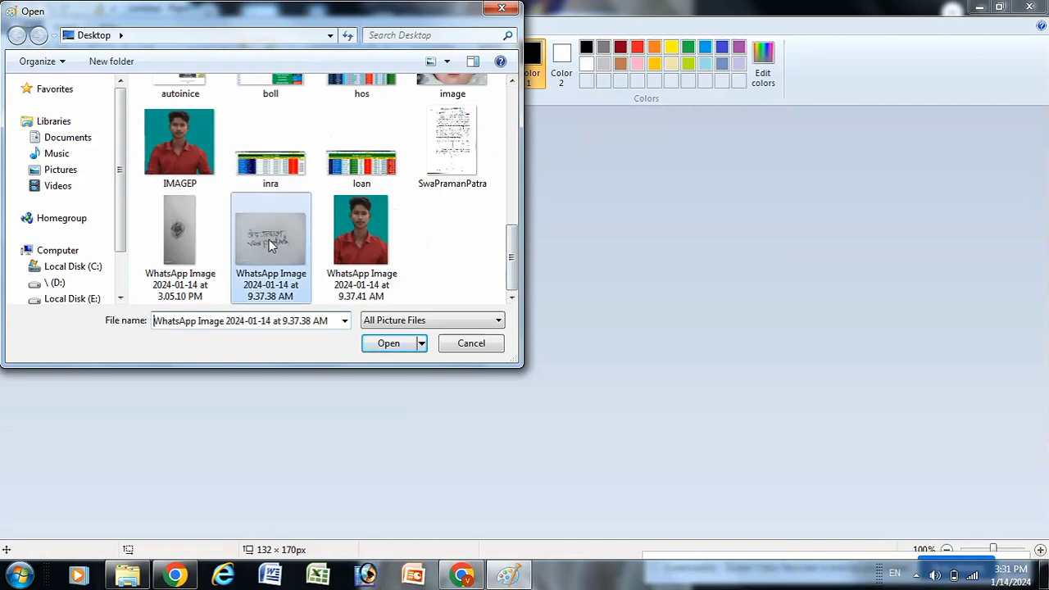
{"action": "left_click", "coordinate": [403, 344]}
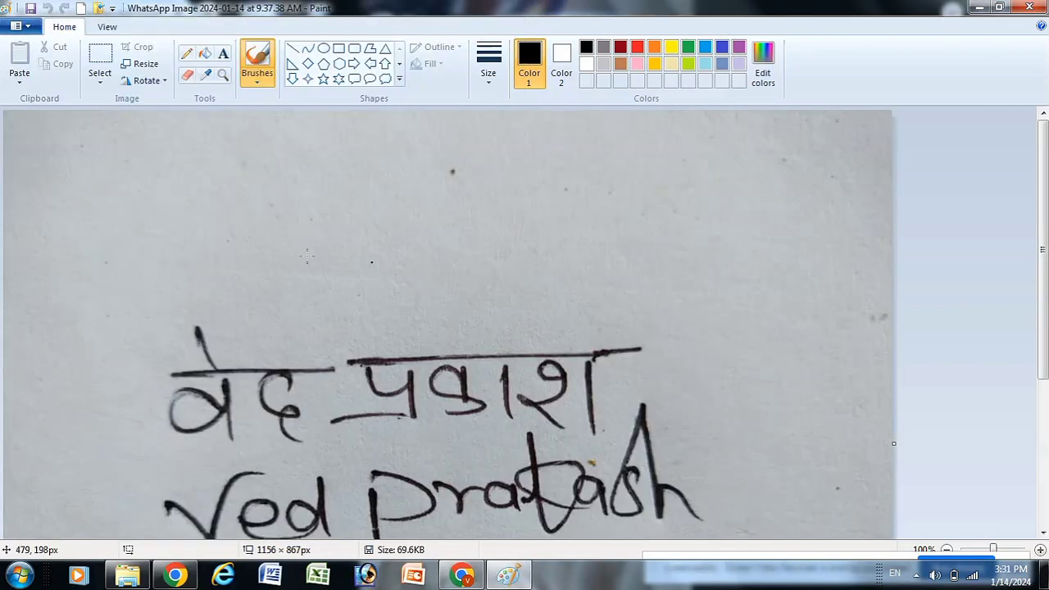
Step: Crop to the handwritten signature and resize it to 170 × 132 pixels without aspect ratio
{"action": "left_click", "coordinate": [946, 550]}
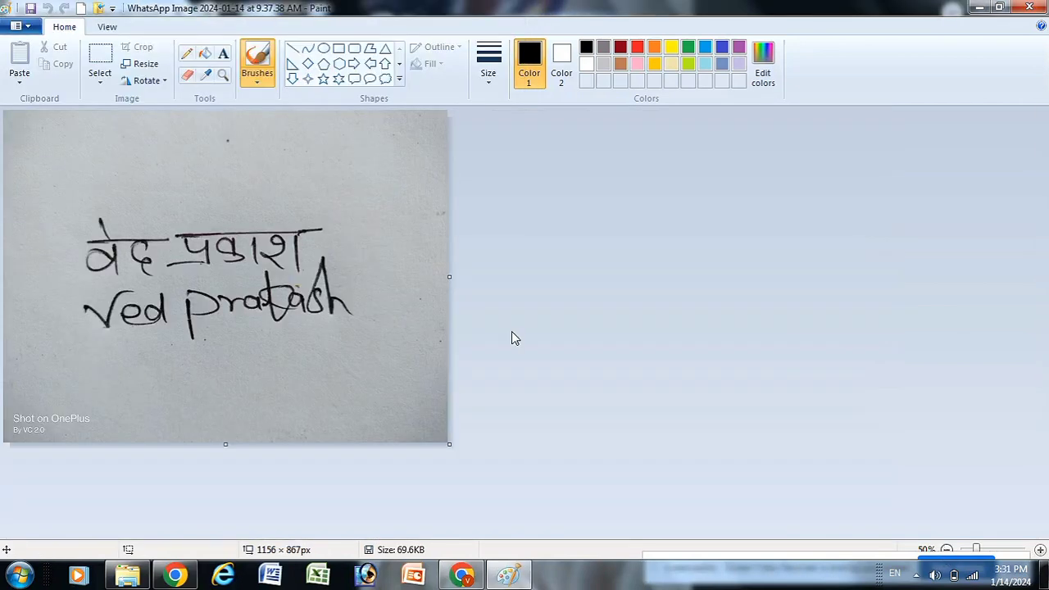
{"action": "left_click", "coordinate": [101, 59]}
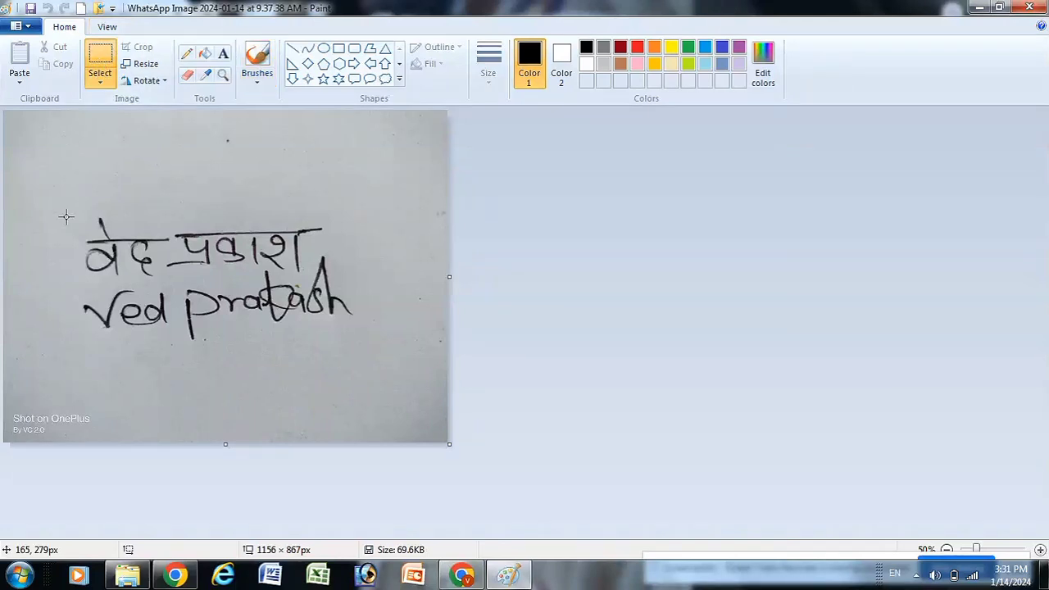
{"action": "mouse_move", "coordinate": [63, 200]}
{"action": "left_mouse_down"}
{"action": "mouse_move", "coordinate": [163, 281]}
{"action": "mouse_move", "coordinate": [356, 328]}
{"action": "mouse_move", "coordinate": [393, 352]}
{"action": "left_mouse_up"}
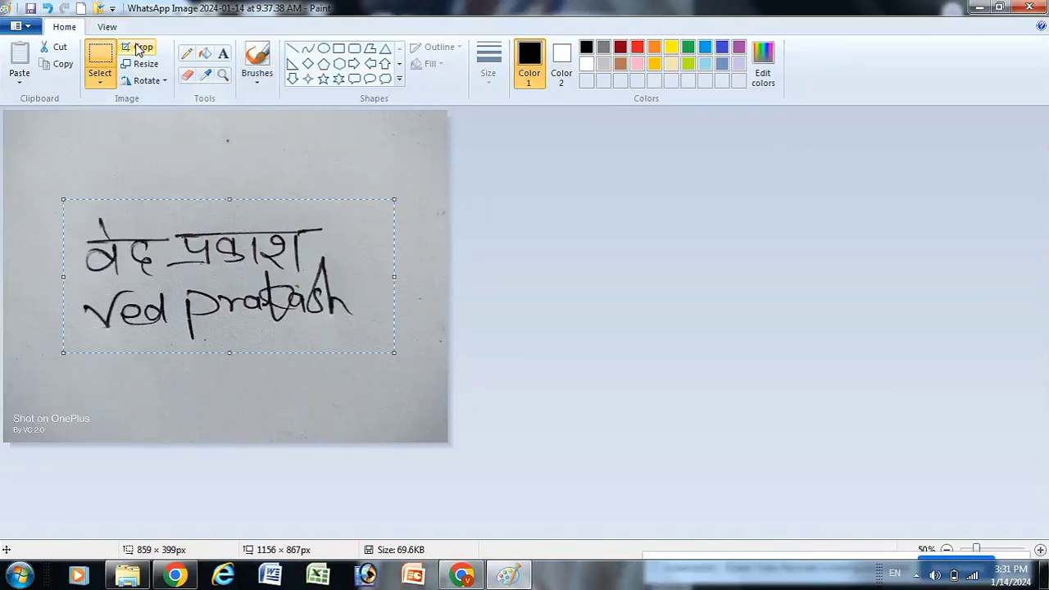
{"action": "left_click", "coordinate": [137, 47]}
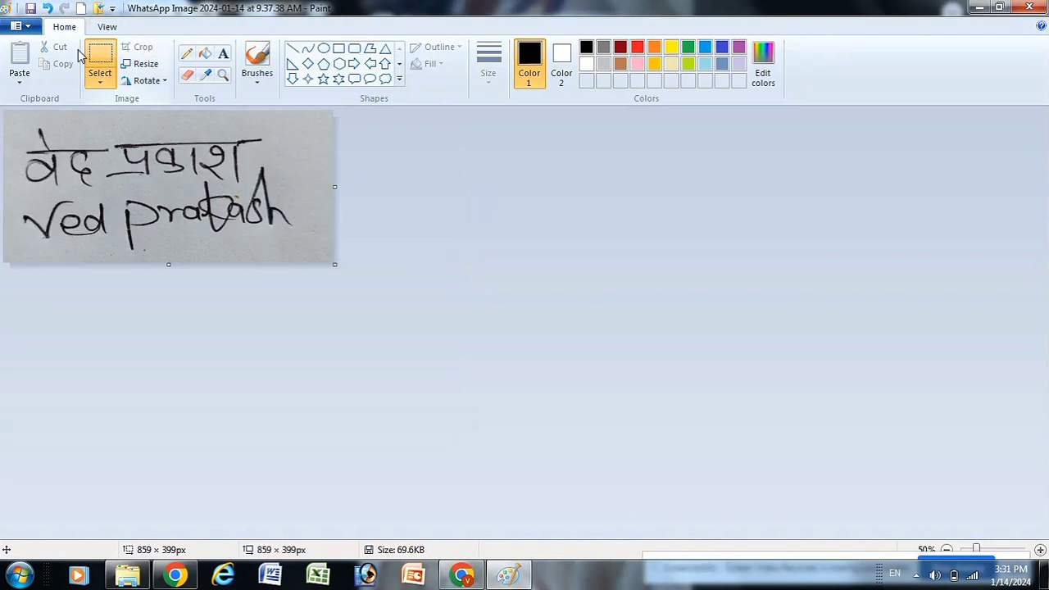
{"action": "left_click", "coordinate": [143, 64]}
{"action": "left_click", "coordinate": [168, 121]}
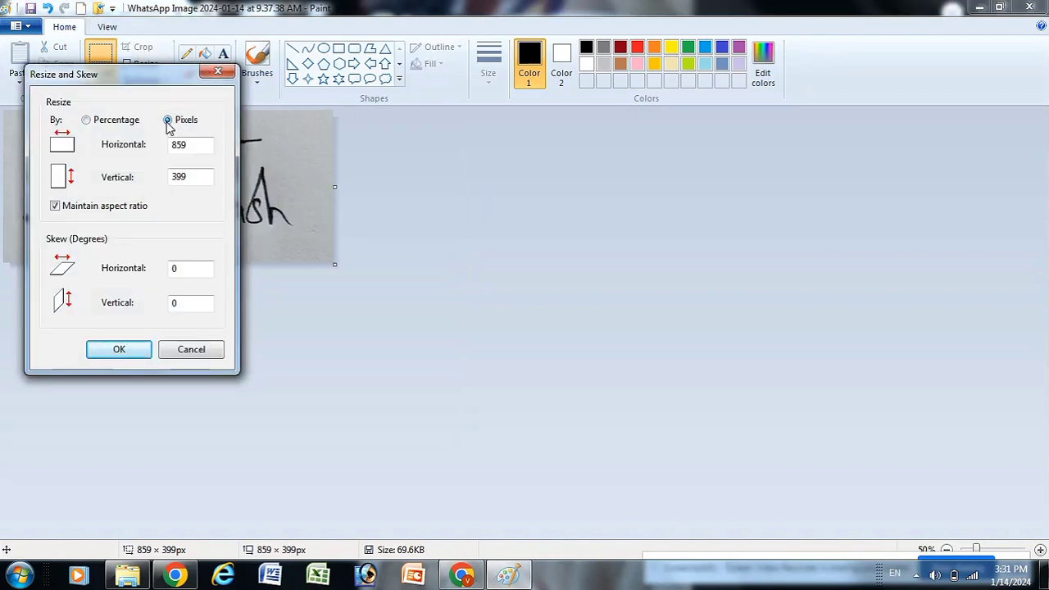
{"action": "left_click", "coordinate": [68, 209]}
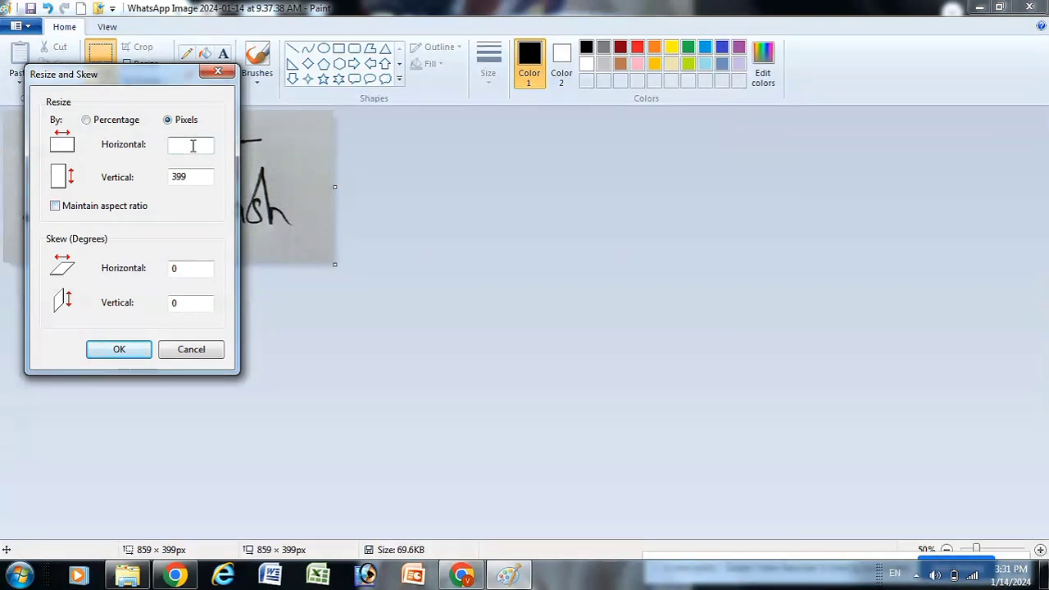
{"action": "type", "text": "170"}
{"action": "left_click", "coordinate": [197, 177]}
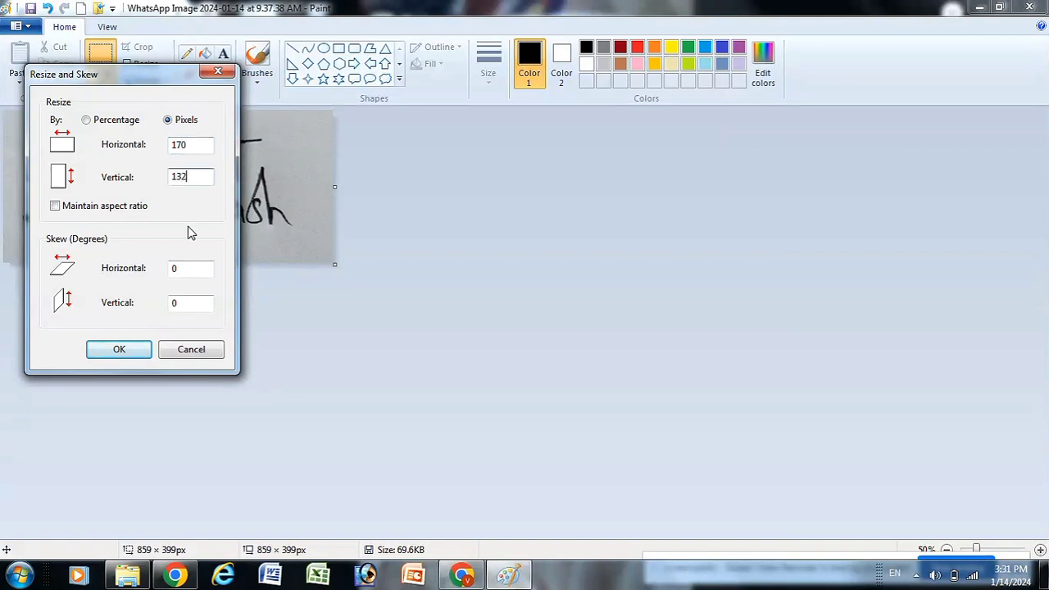
{"action": "type", "text": "132"}
{"action": "left_click", "coordinate": [139, 352]}
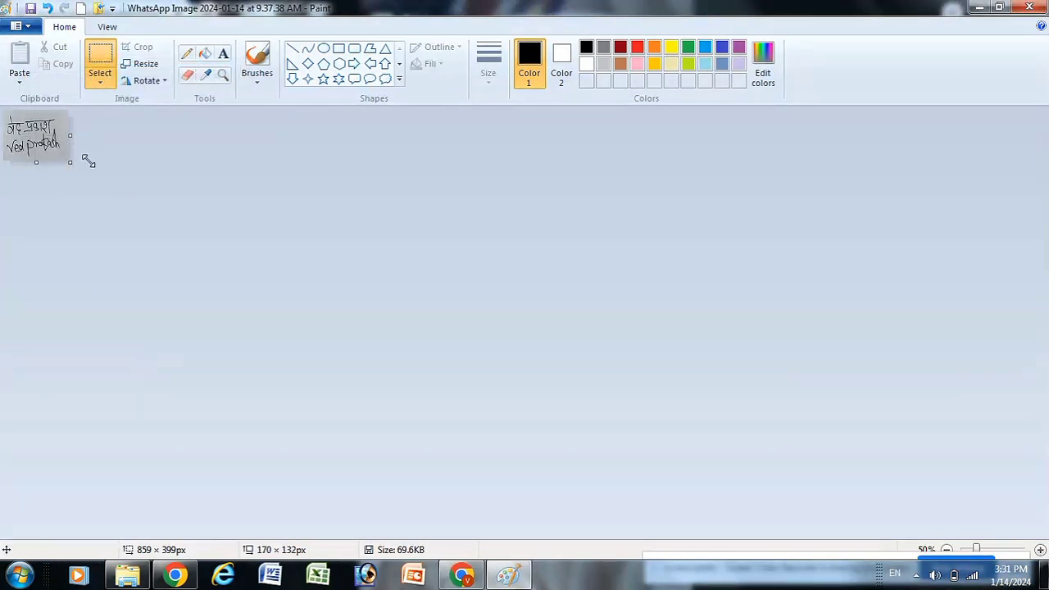
Step: Save the resized signature image and return to the NIELIT form
{"action": "left_click", "coordinate": [1039, 551]}
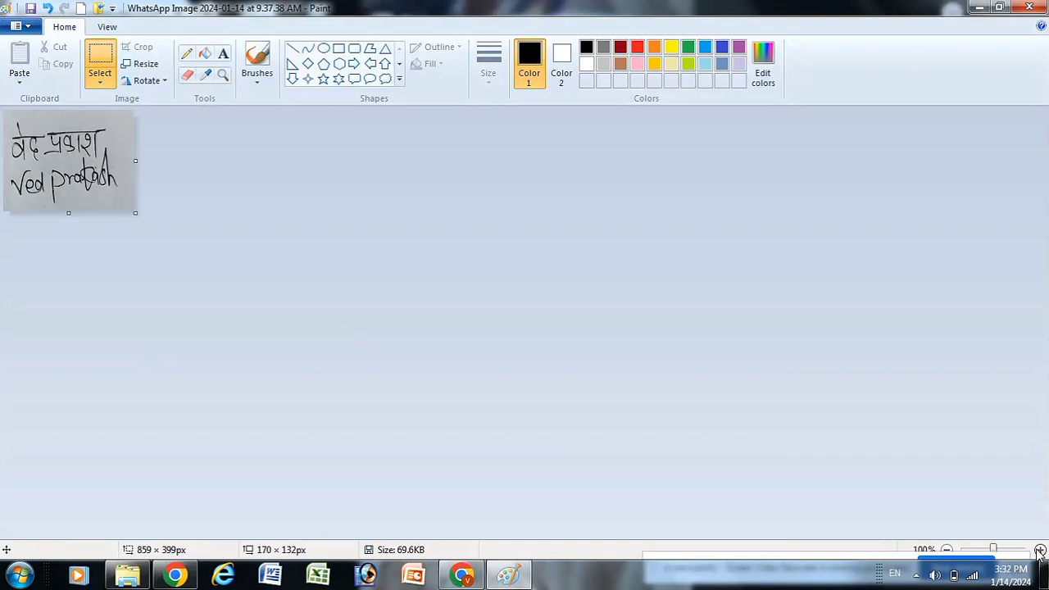
{"action": "left_click", "coordinate": [462, 575]}
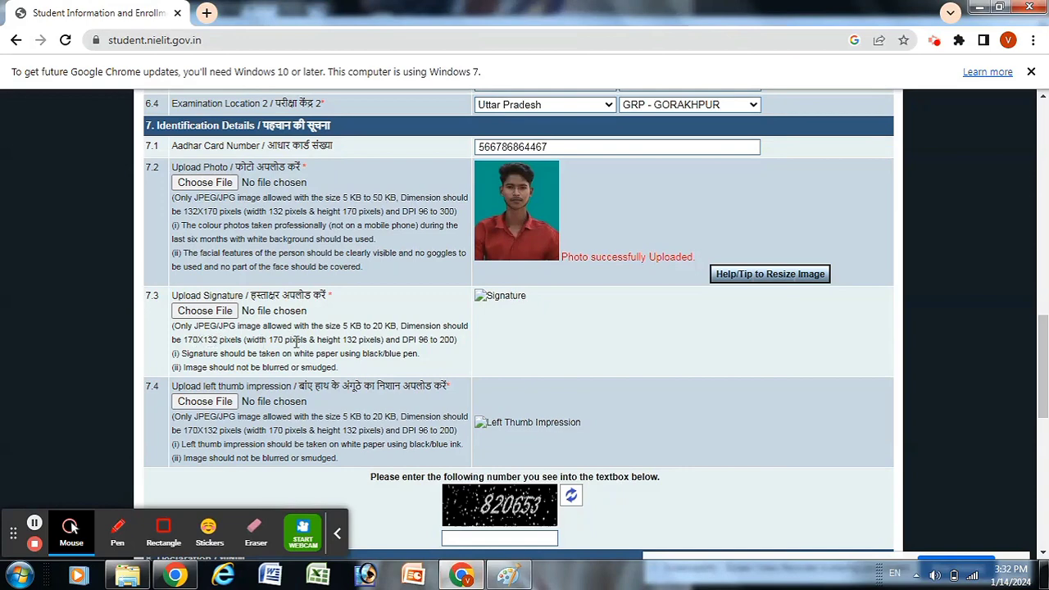
{"action": "left_click", "coordinate": [462, 576]}
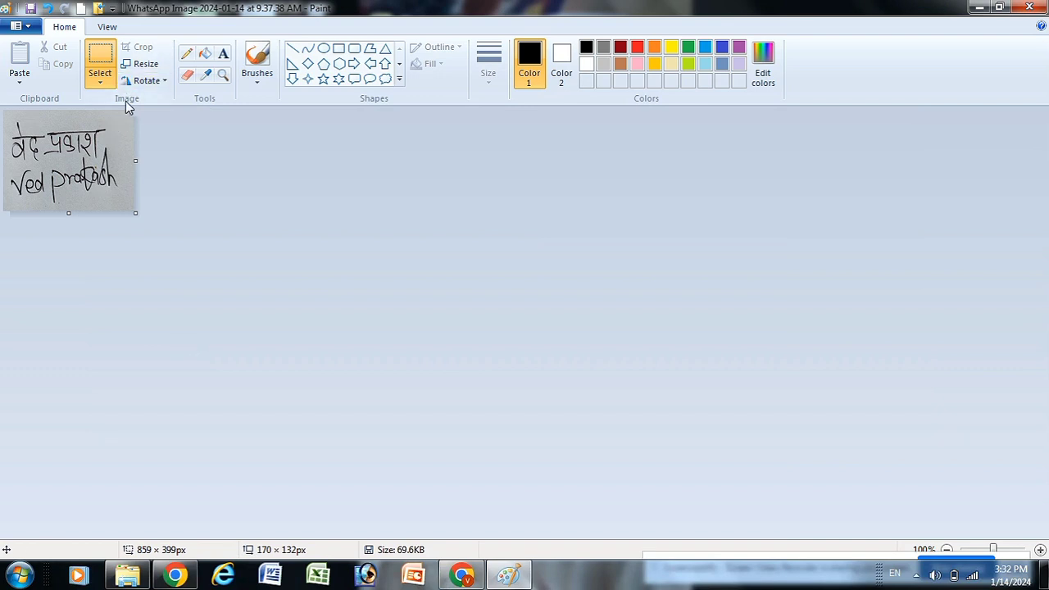
{"action": "key", "text": "ctrl+s"}
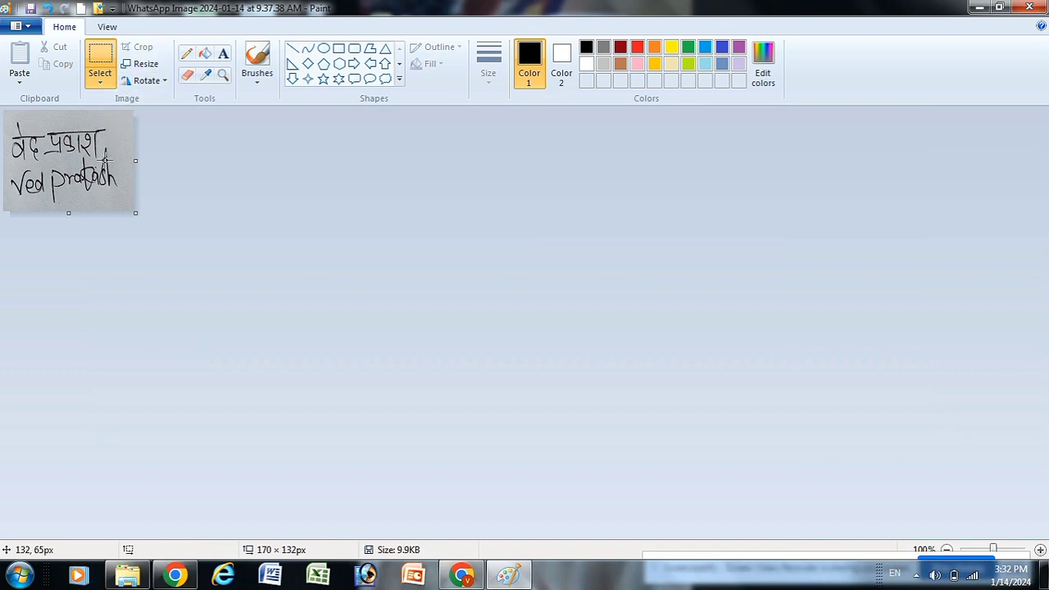
{"action": "left_click", "coordinate": [460, 573]}
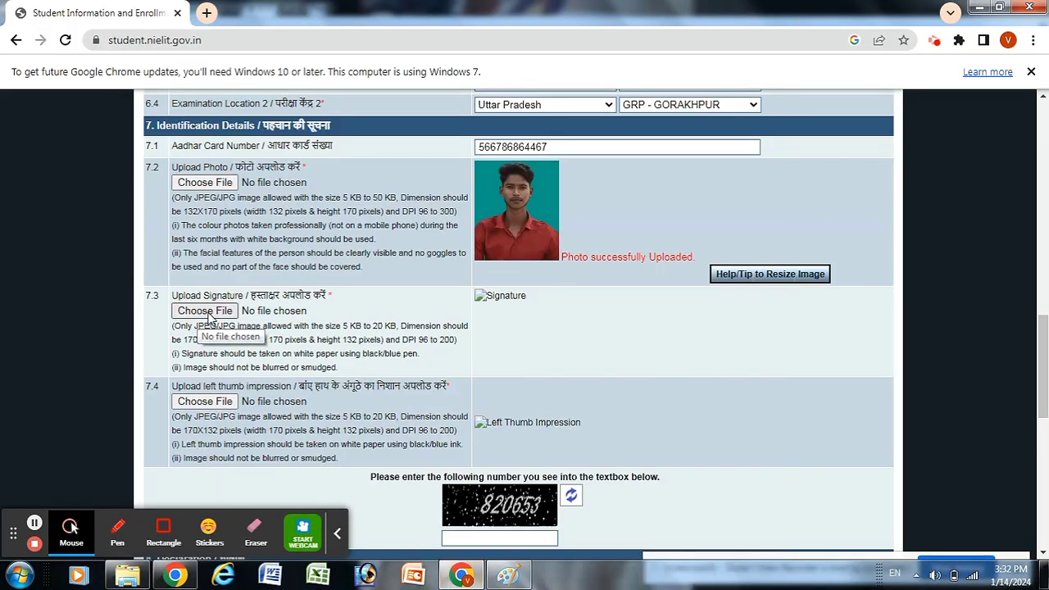
Step: Upload the 9.37.38 AM signature image under Upload Signature, then return to Paint
{"action": "left_click", "coordinate": [203, 315]}
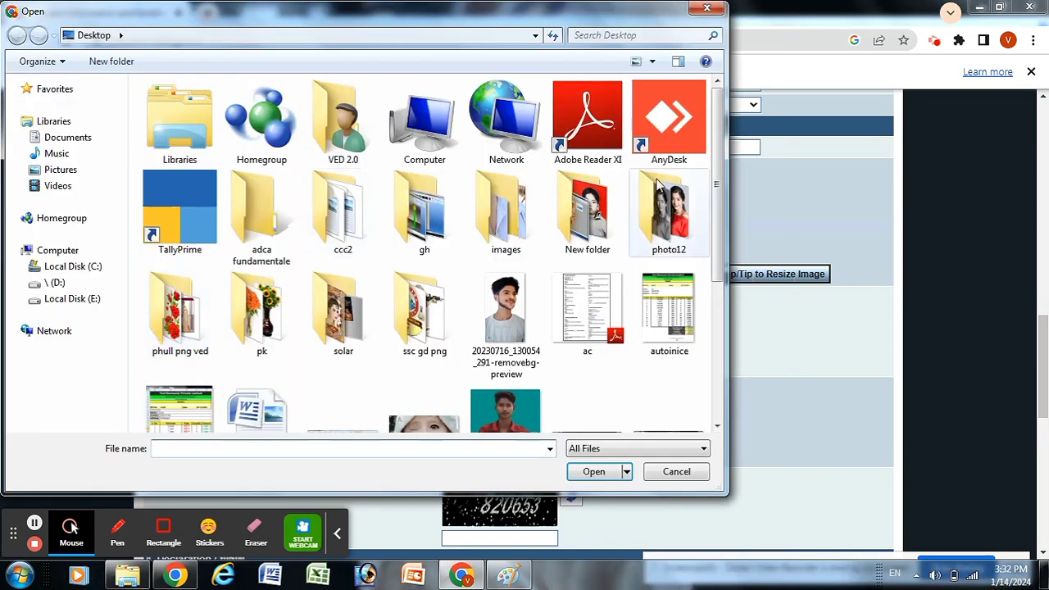
{"action": "scroll", "coordinate": [717, 250], "scroll_direction": "down", "scroll_amount": 3}
{"action": "scroll", "coordinate": [717, 250], "scroll_direction": "down", "scroll_amount": 3}
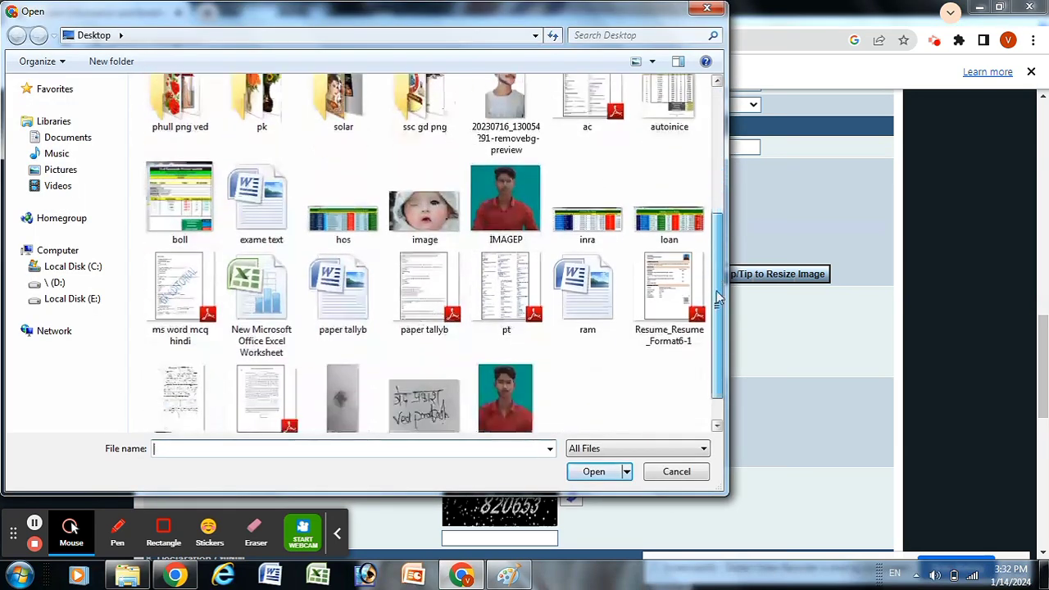
{"action": "left_click", "coordinate": [423, 356]}
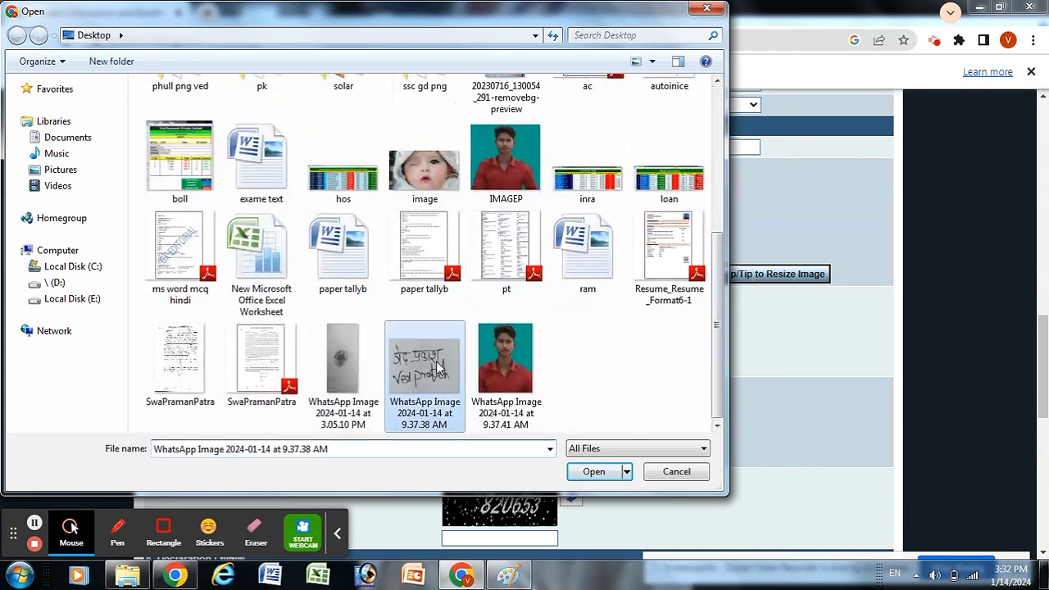
{"action": "left_click", "coordinate": [596, 472]}
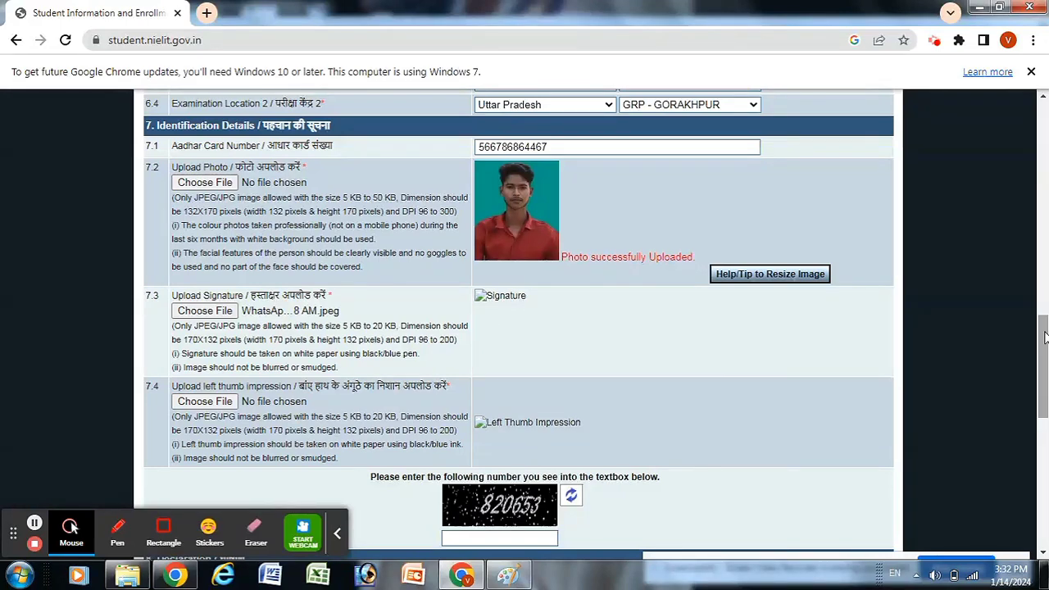
{"action": "scroll", "coordinate": [530, 210], "scroll_direction": "down", "scroll_amount": 3}
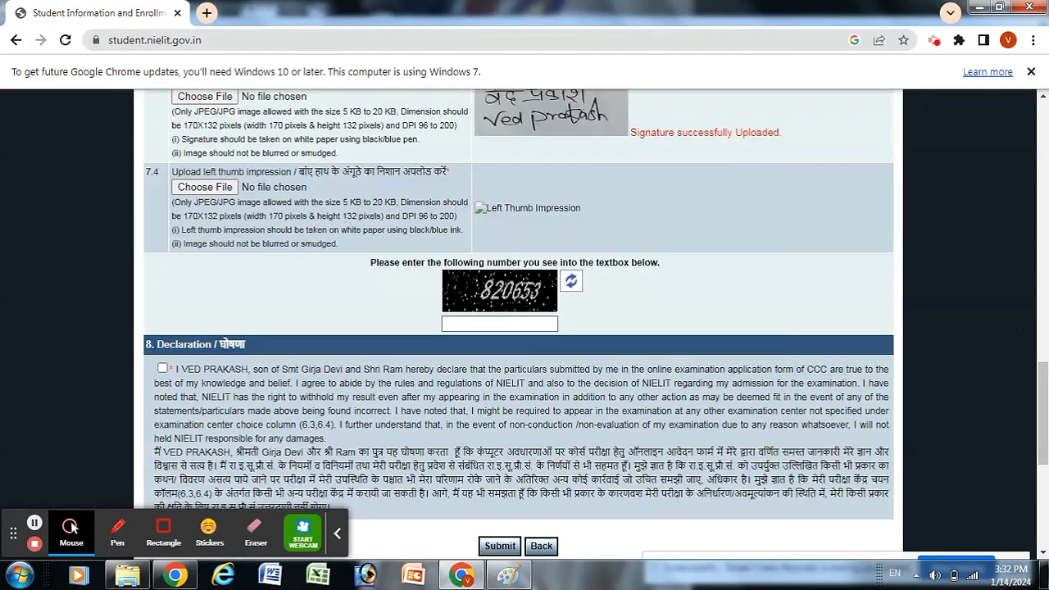
{"action": "scroll", "coordinate": [483, 311], "scroll_direction": "up", "scroll_amount": 4}
{"action": "scroll", "coordinate": [483, 311], "scroll_direction": "down", "scroll_amount": 2}
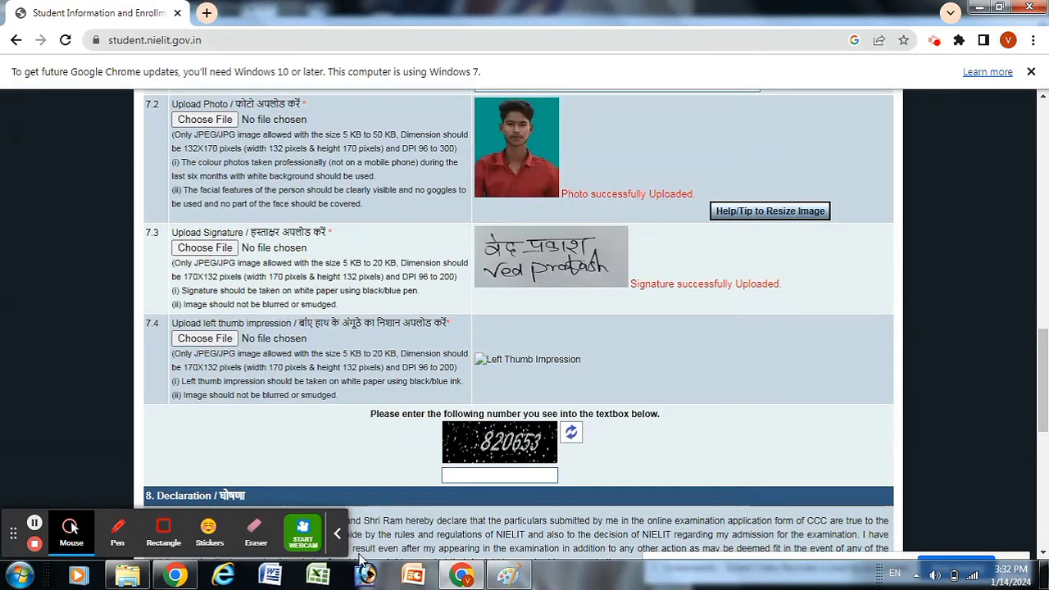
{"action": "left_click", "coordinate": [508, 575]}
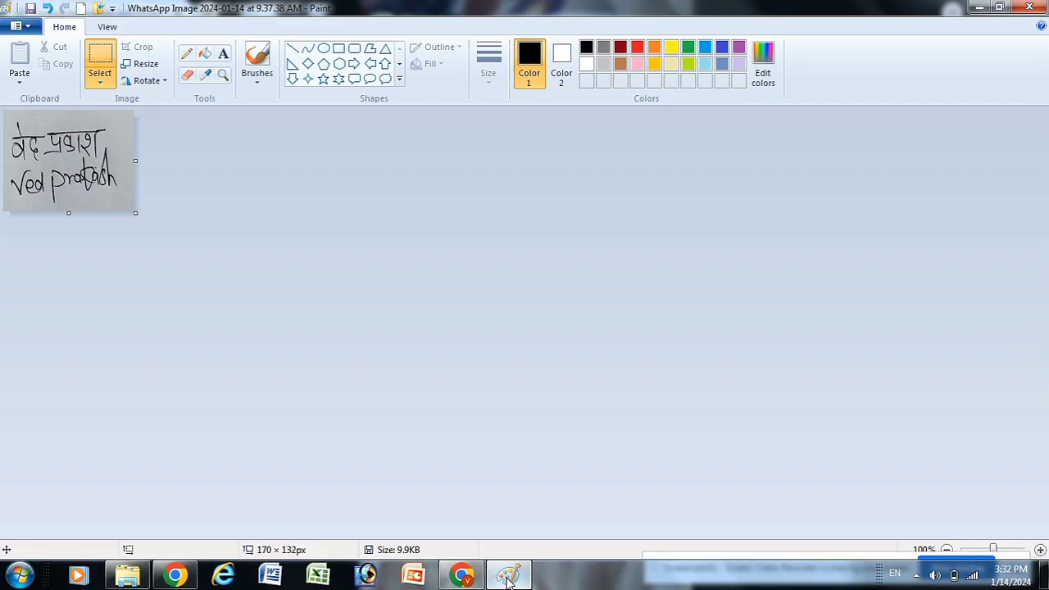
Step: Open the 3.05.10 PM thumb impression photo in Paint
{"action": "left_click", "coordinate": [20, 25]}
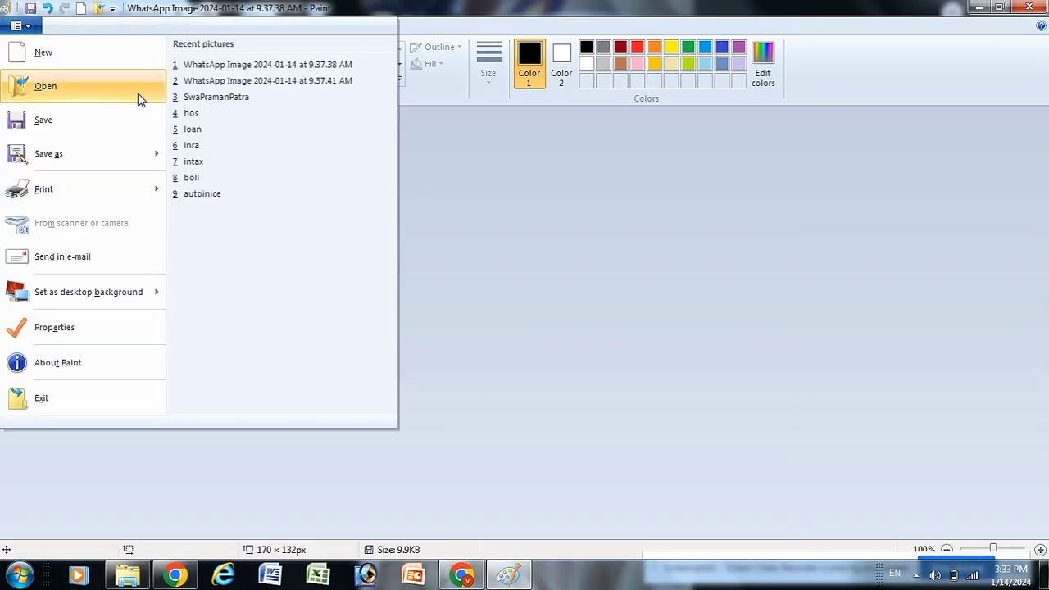
{"action": "left_click", "coordinate": [77, 92]}
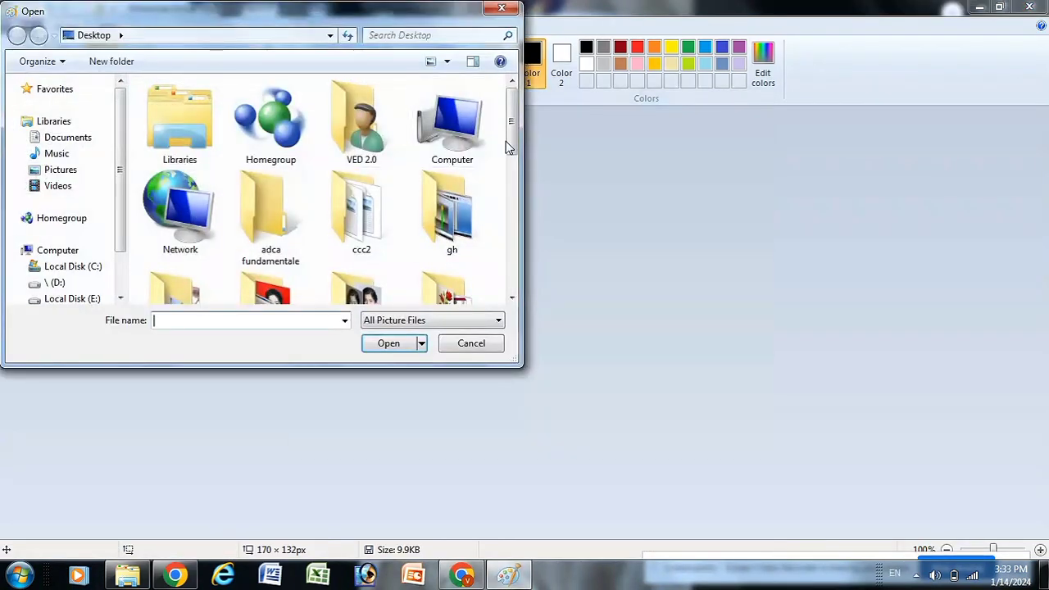
{"action": "left_click_drag", "start_coordinate": [507, 146], "coordinate": [505, 282]}
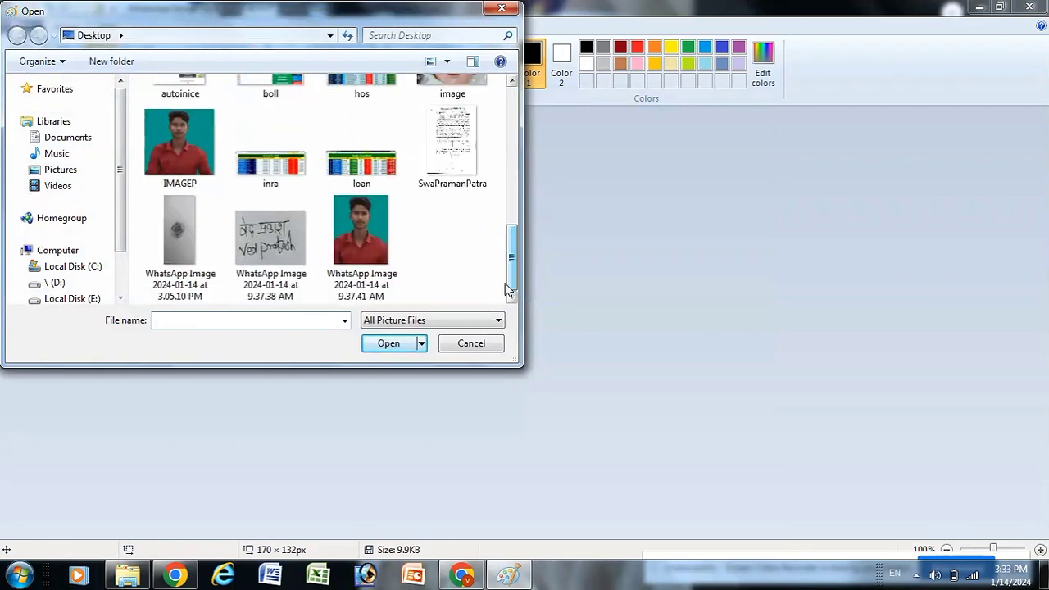
{"action": "left_click", "coordinate": [265, 238]}
{"action": "left_click", "coordinate": [177, 225]}
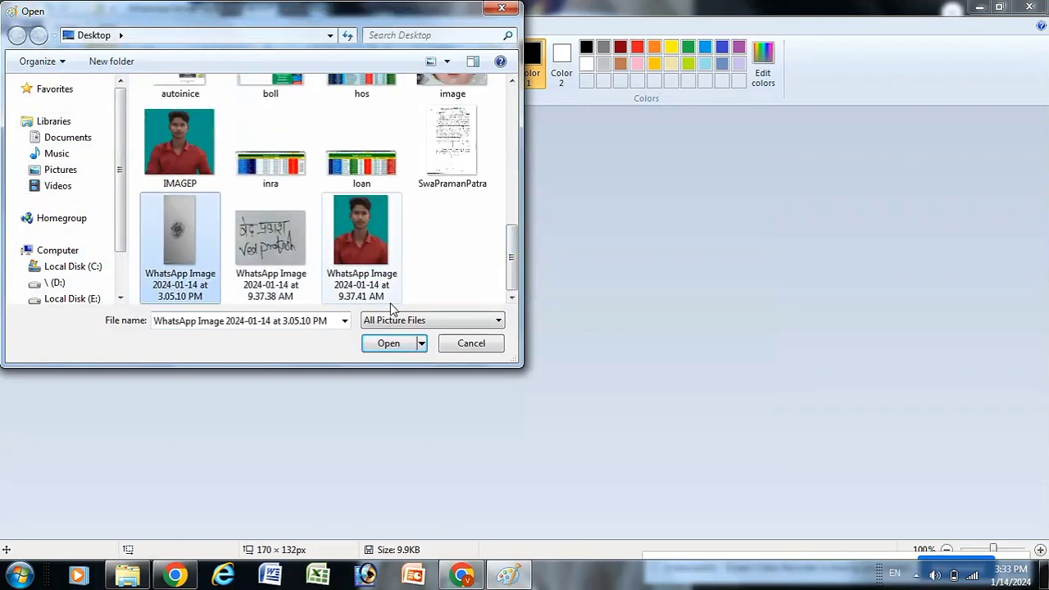
{"action": "left_click", "coordinate": [388, 342]}
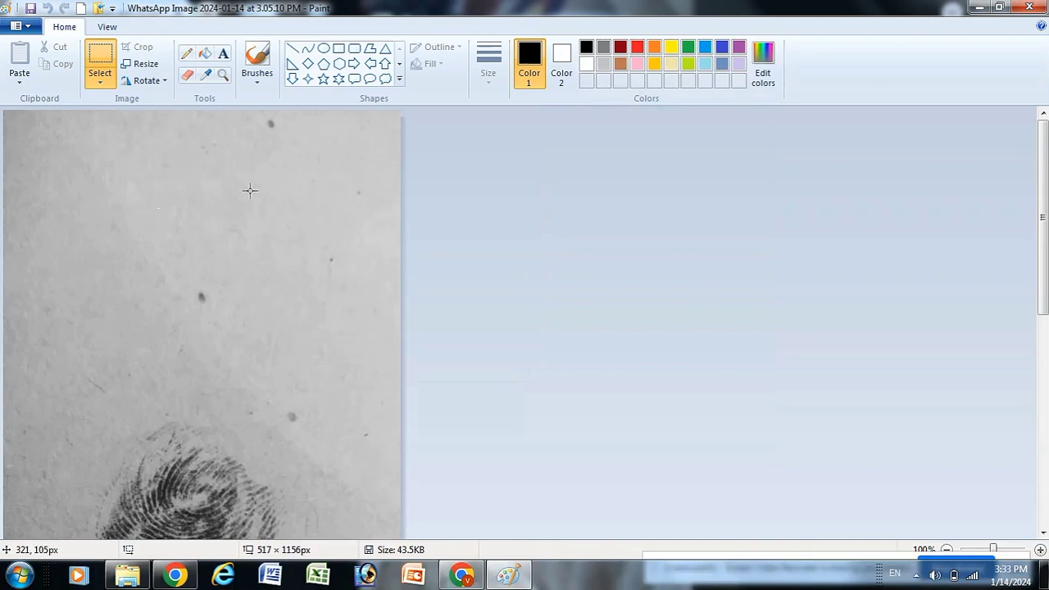
Step: Crop the image to the fingerprint area
{"action": "left_click", "coordinate": [947, 551]}
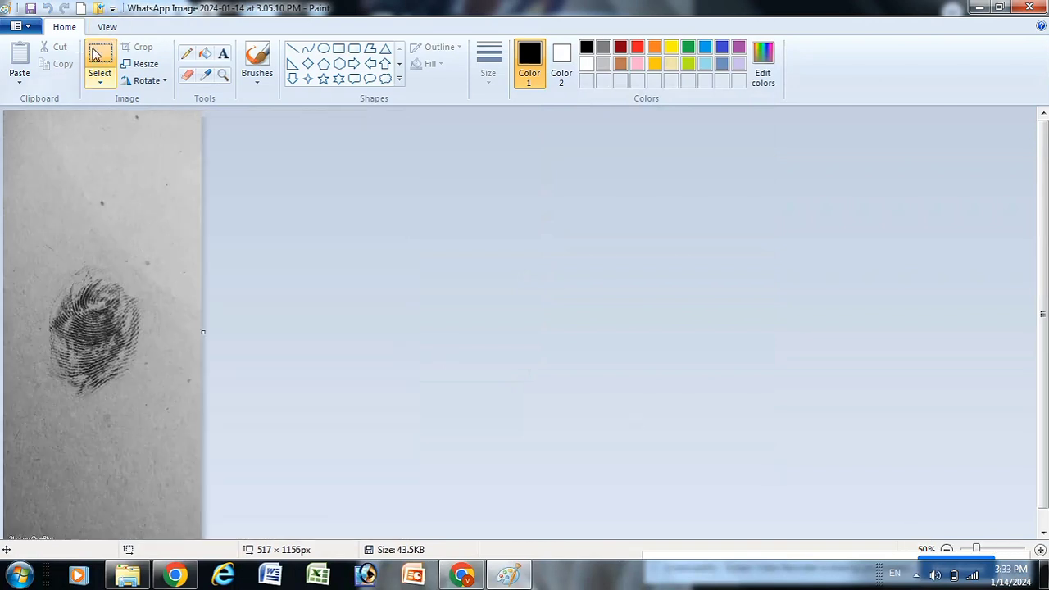
{"action": "left_click", "coordinate": [95, 54]}
{"action": "left_click_drag", "start_coordinate": [27, 221], "coordinate": [165, 443]}
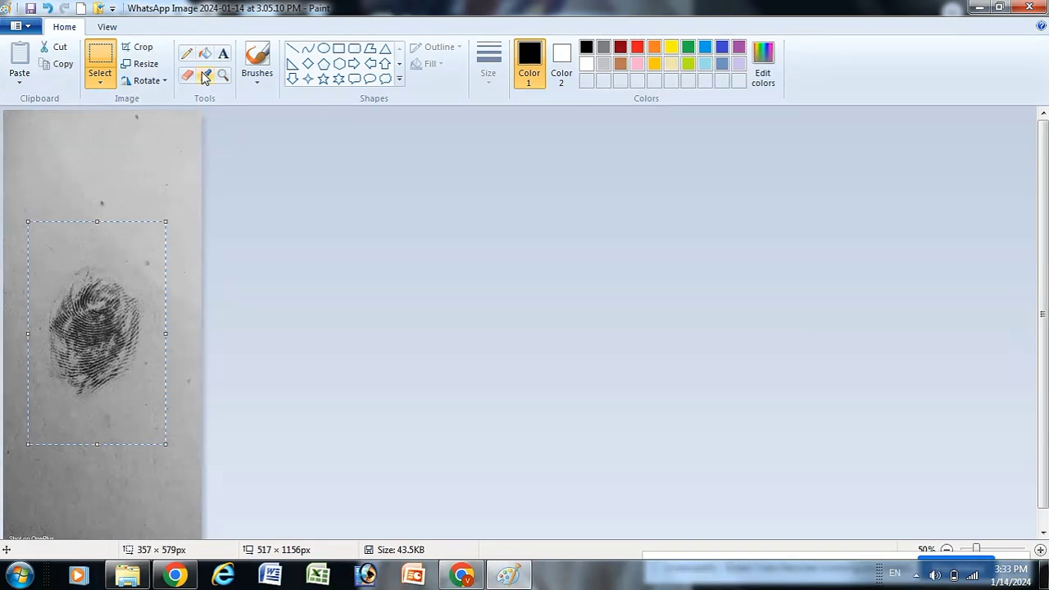
{"action": "left_click", "coordinate": [150, 51]}
Step: Resize the fingerprint to 170 × 132 pixels without aspect ratio, save it, and return to the form
{"action": "left_click", "coordinate": [140, 66]}
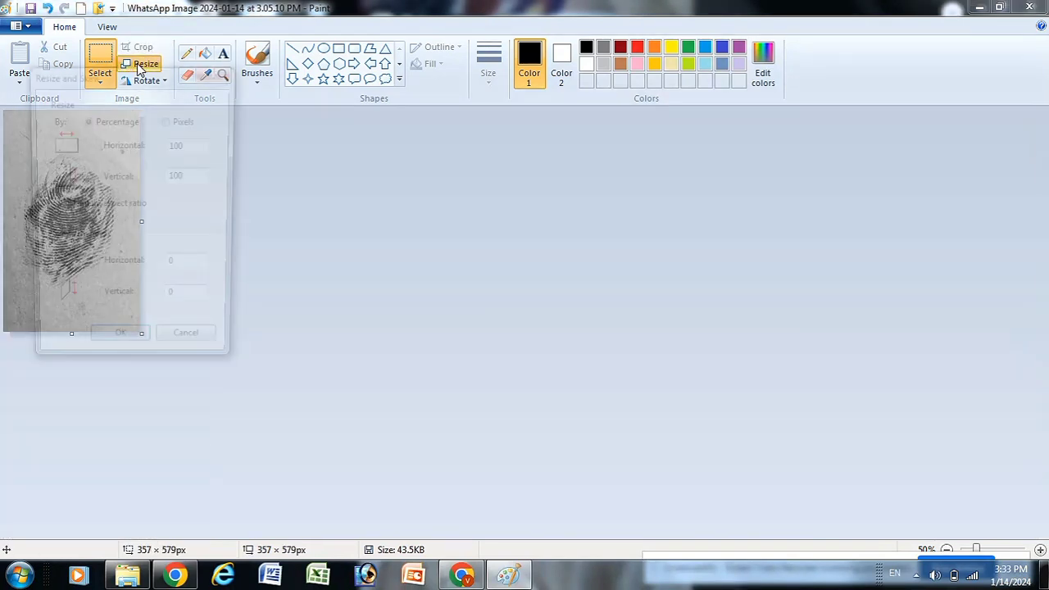
{"action": "left_click", "coordinate": [168, 121]}
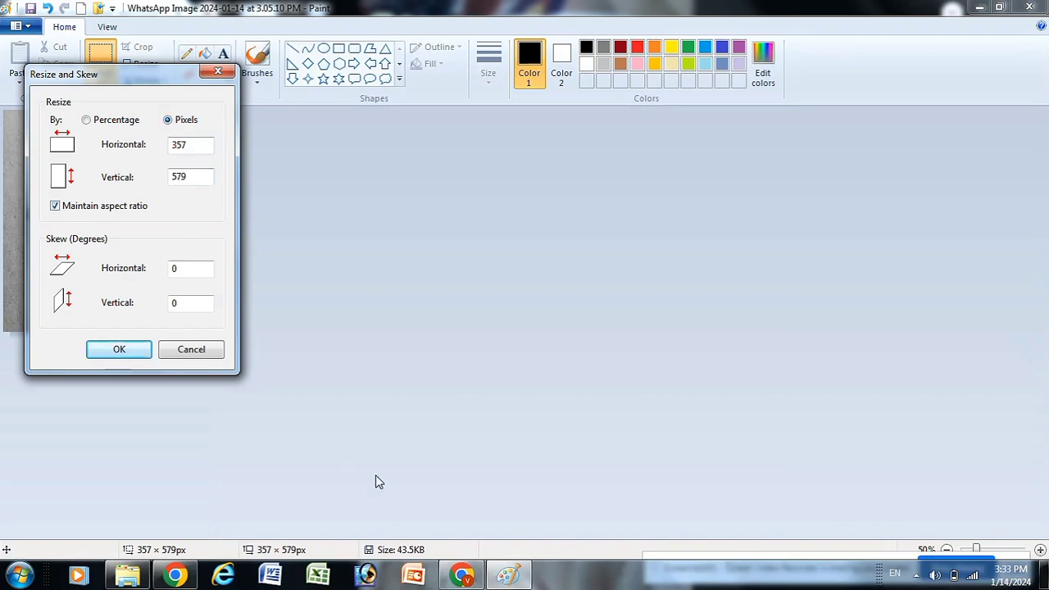
{"action": "left_click", "coordinate": [461, 575]}
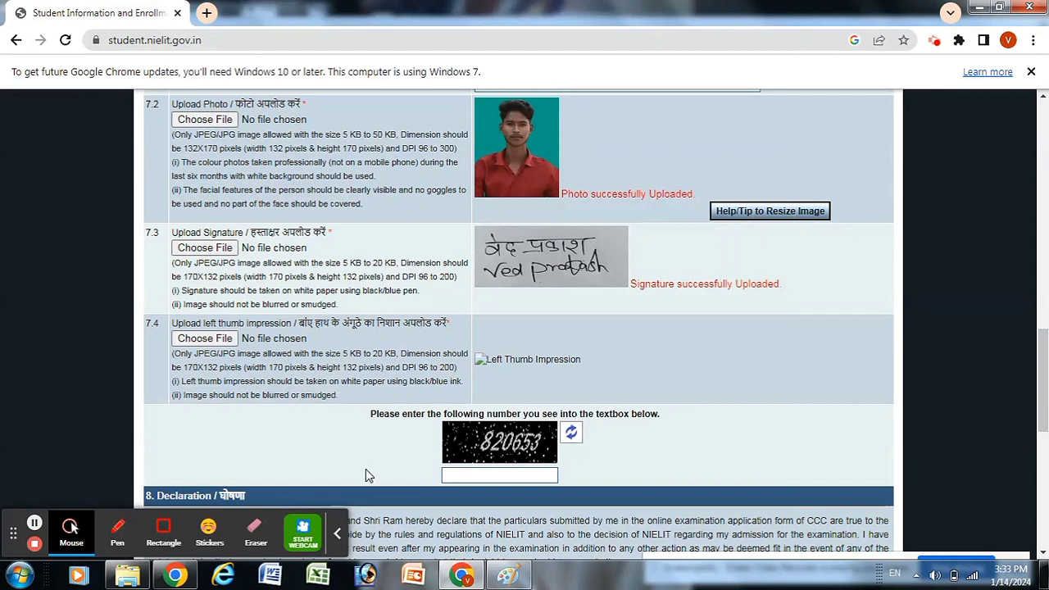
{"action": "left_click", "coordinate": [505, 577]}
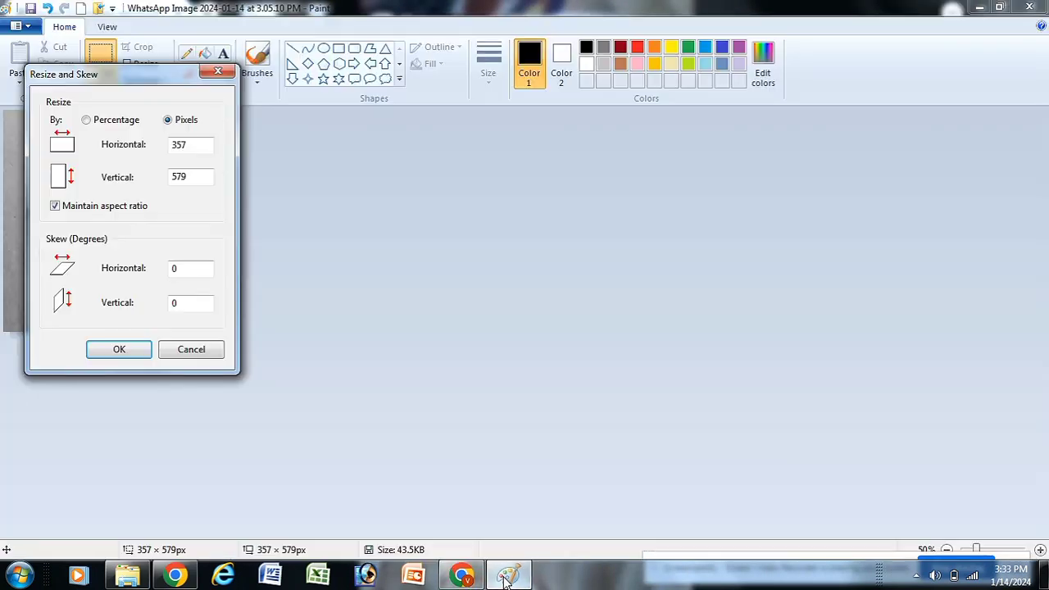
{"action": "left_click", "coordinate": [64, 210]}
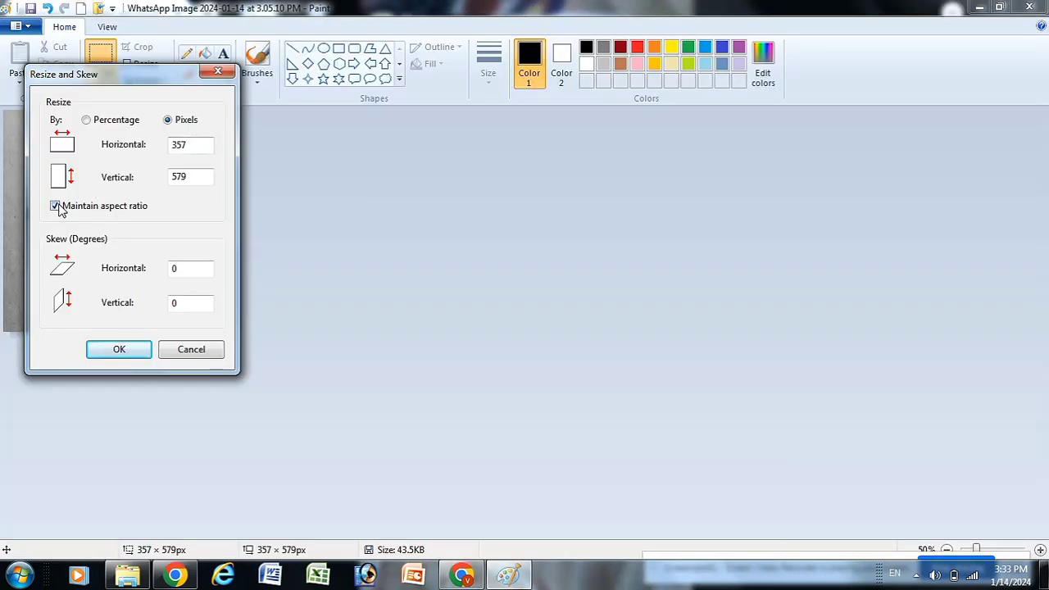
{"action": "left_click", "coordinate": [200, 144]}
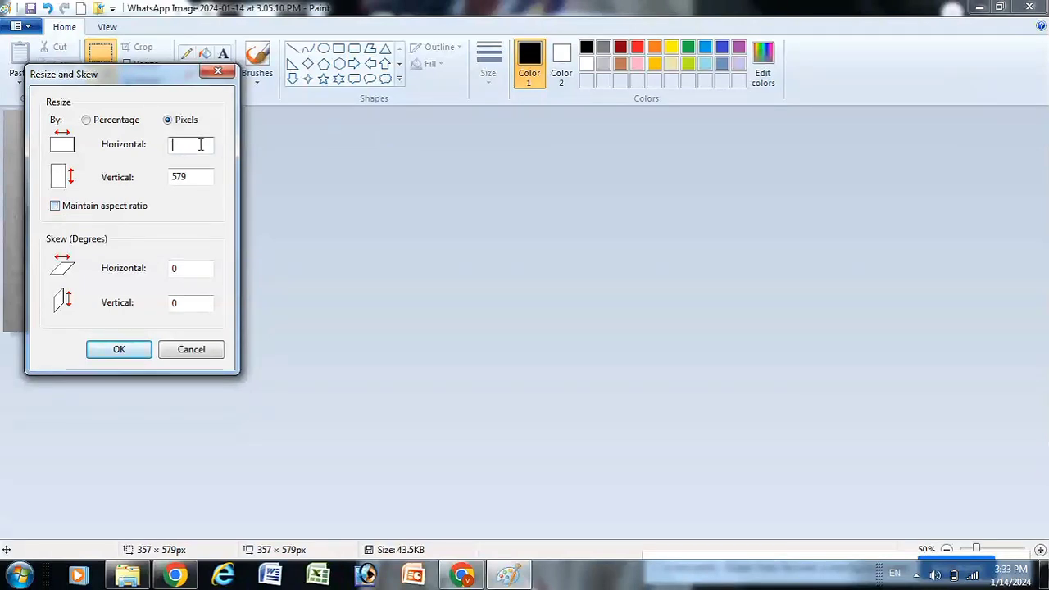
{"action": "type", "text": "170"}
{"action": "left_click", "coordinate": [190, 176]}
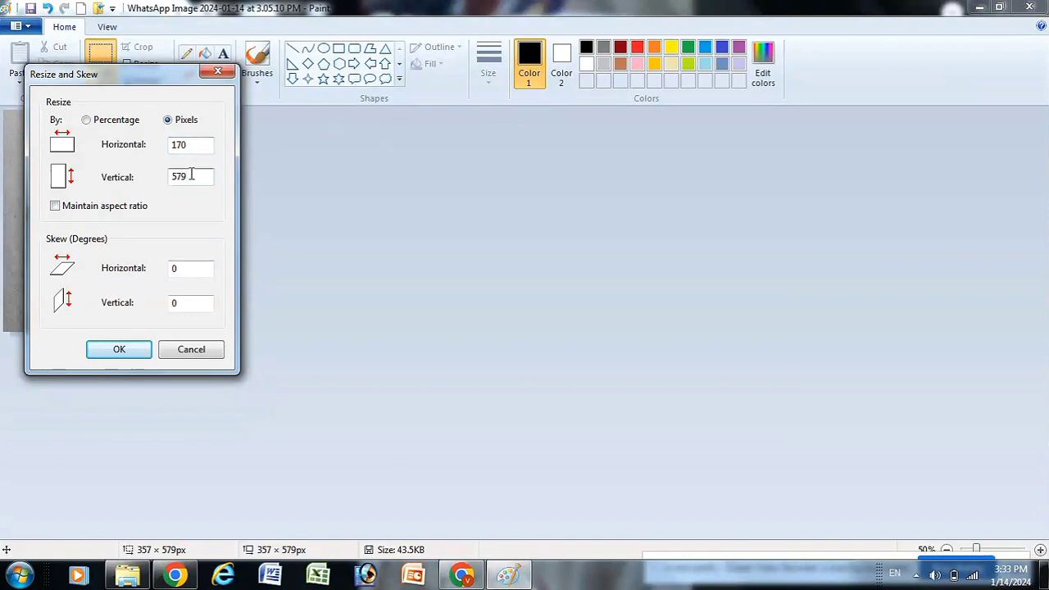
{"action": "type", "text": "132"}
{"action": "left_click", "coordinate": [127, 349]}
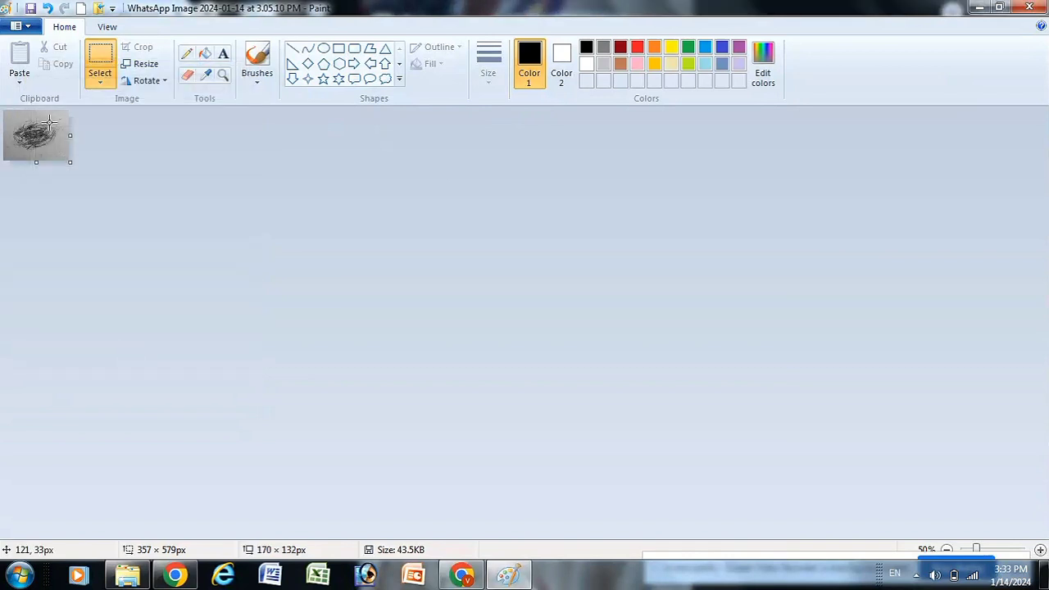
{"action": "key", "text": "ctrl+s"}
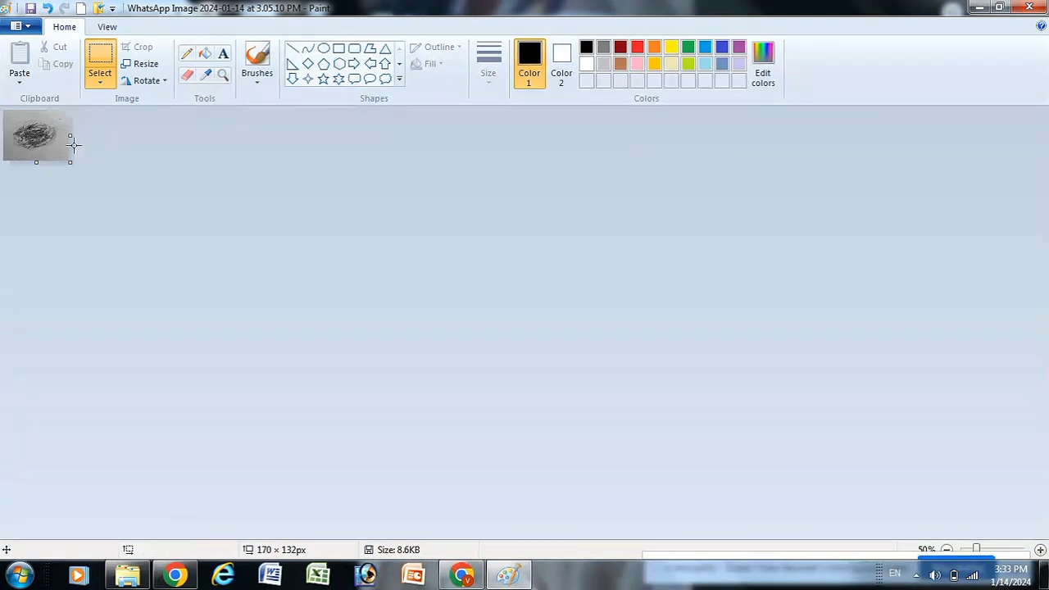
{"action": "left_click", "coordinate": [462, 576]}
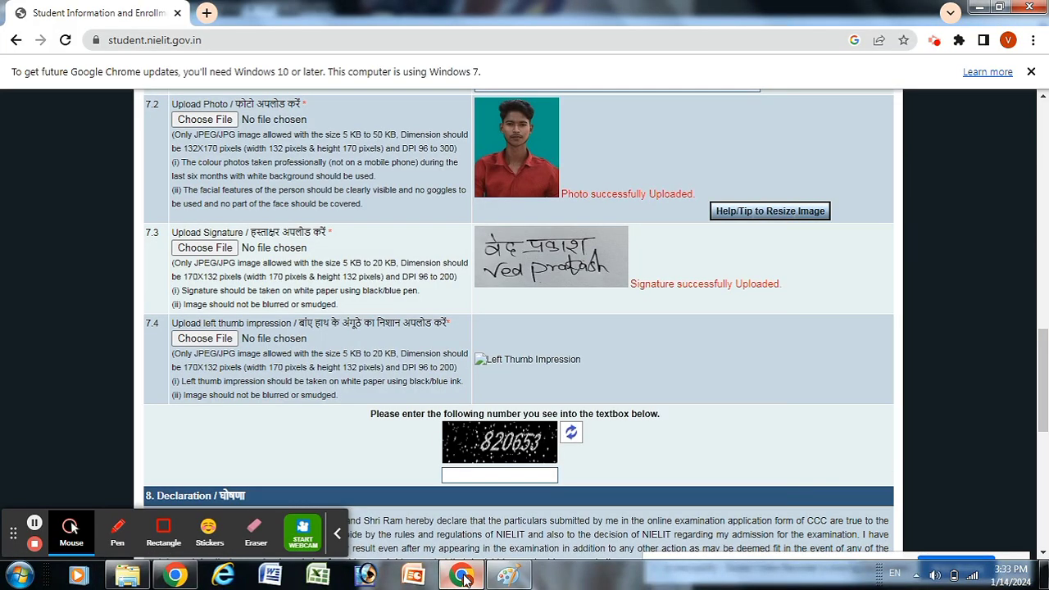
Step: Attach the WhatsApp 3.05.10 PM image to the left thumb impression field under 7.4
{"action": "left_click", "coordinate": [193, 342]}
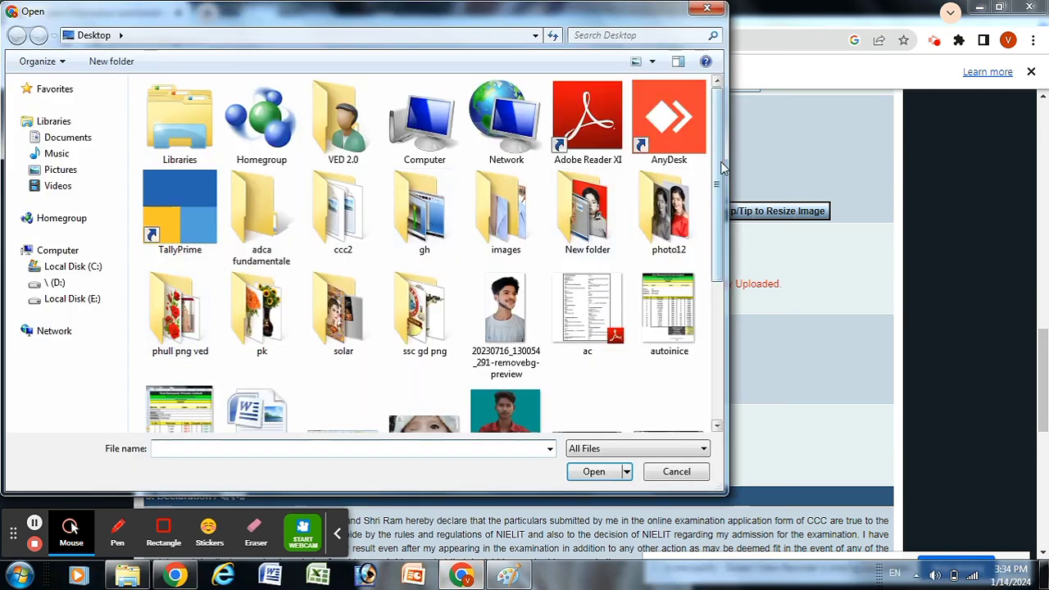
{"action": "left_click_drag", "start_coordinate": [718, 167], "coordinate": [718, 318]}
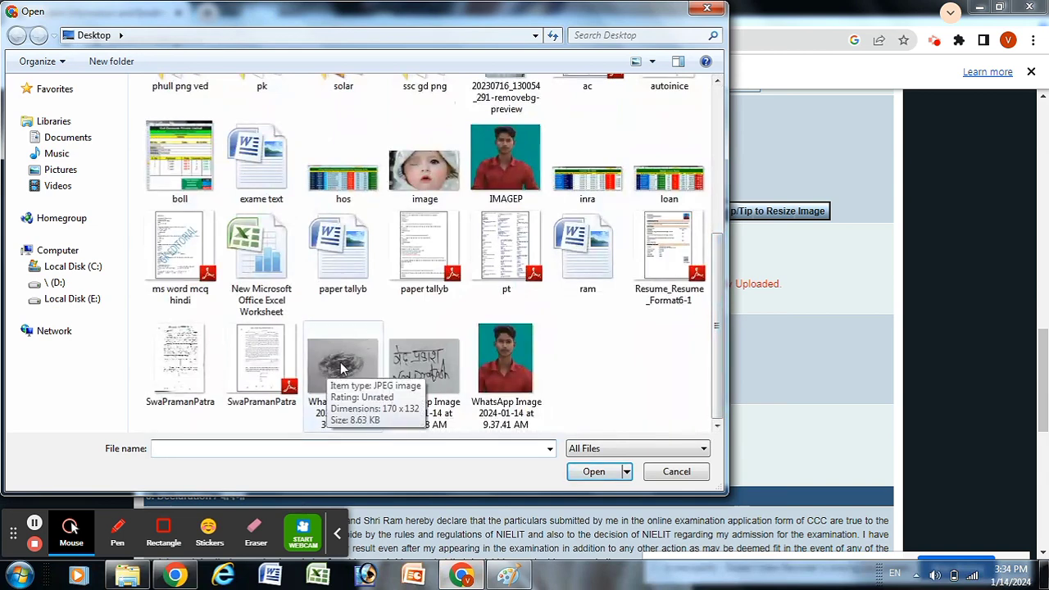
{"action": "left_click", "coordinate": [342, 366]}
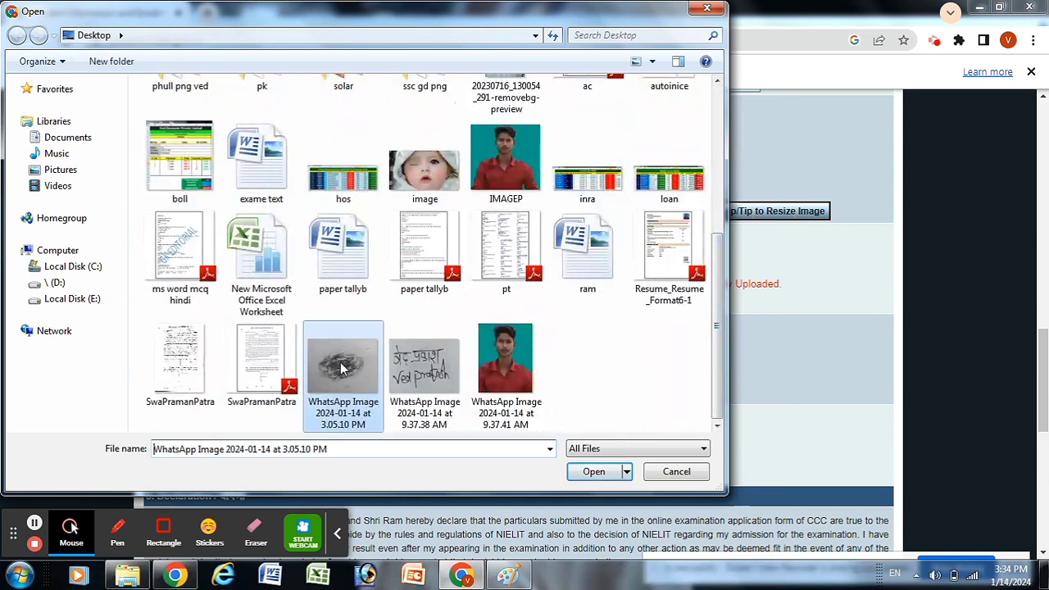
{"action": "left_click", "coordinate": [596, 473]}
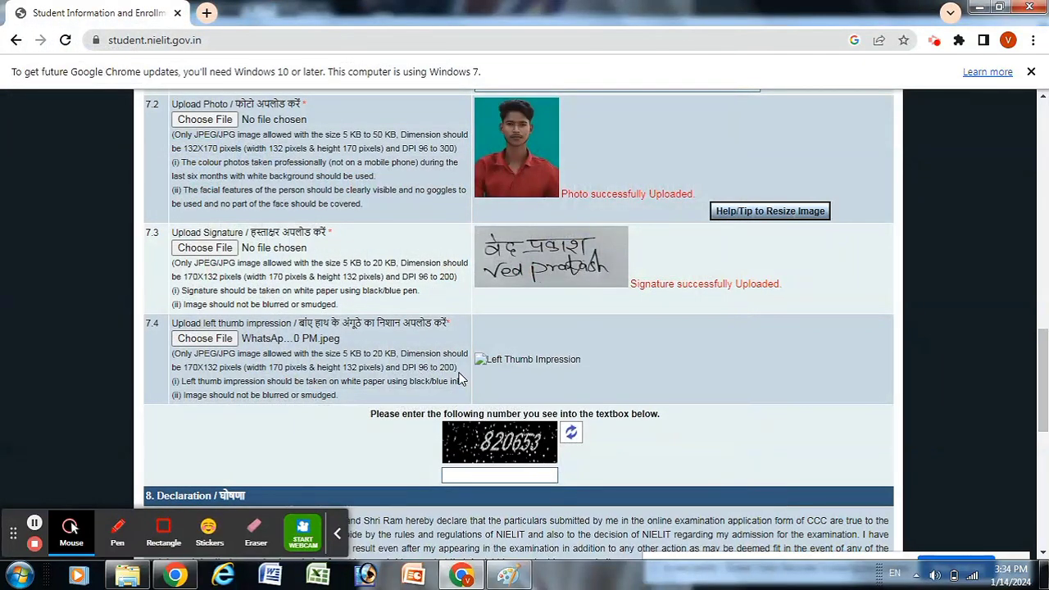
{"action": "left_click_drag", "start_coordinate": [1043, 329], "coordinate": [1045, 414]}
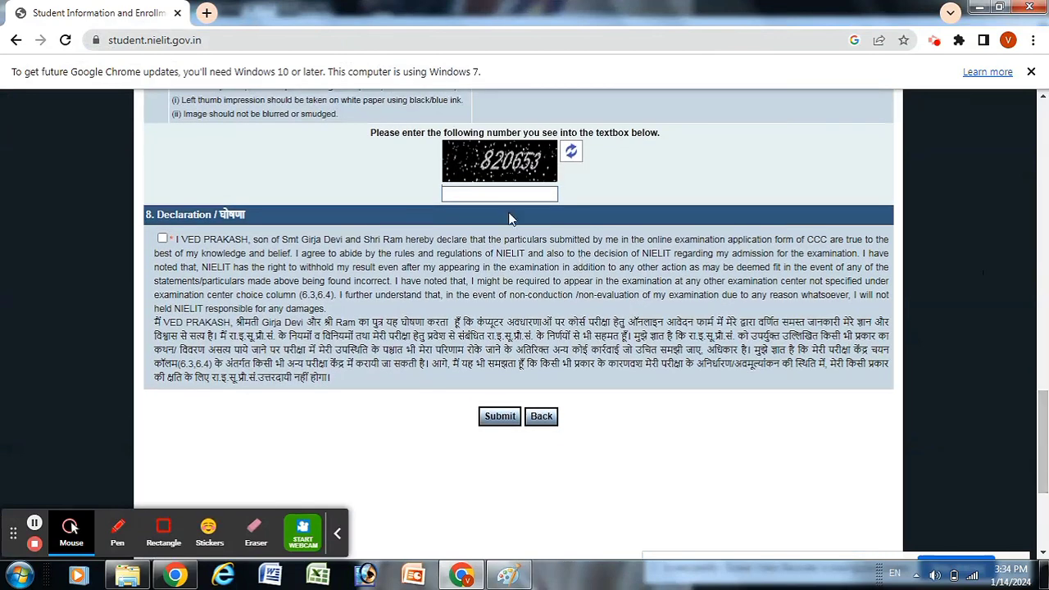
Step: Enter the displayed captcha code into the verification box
{"action": "left_click", "coordinate": [473, 194]}
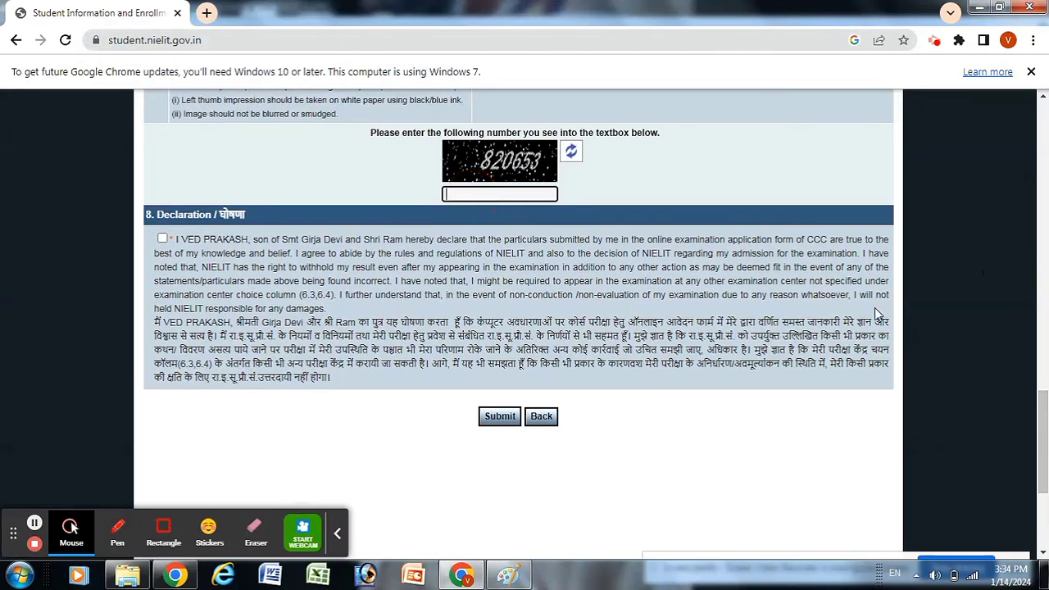
{"action": "mouse_move", "coordinate": [1041, 418]}
{"action": "left_mouse_down"}
{"action": "mouse_move", "coordinate": [1035, 153]}
{"action": "mouse_move", "coordinate": [1034, 459]}
{"action": "left_mouse_up"}
{"action": "left_click", "coordinate": [461, 318]}
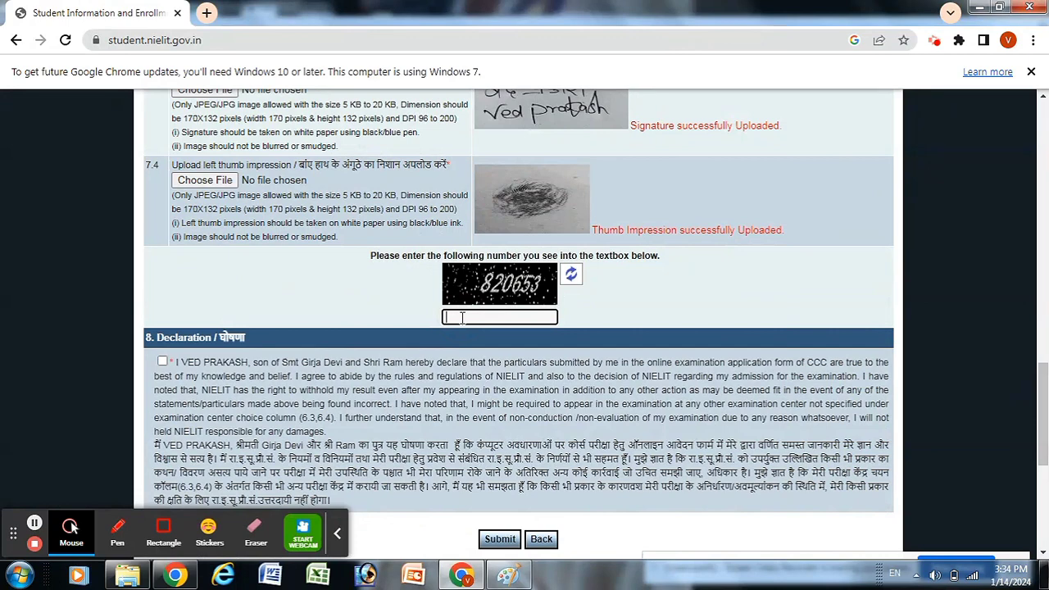
{"action": "type", "text": "820653"}
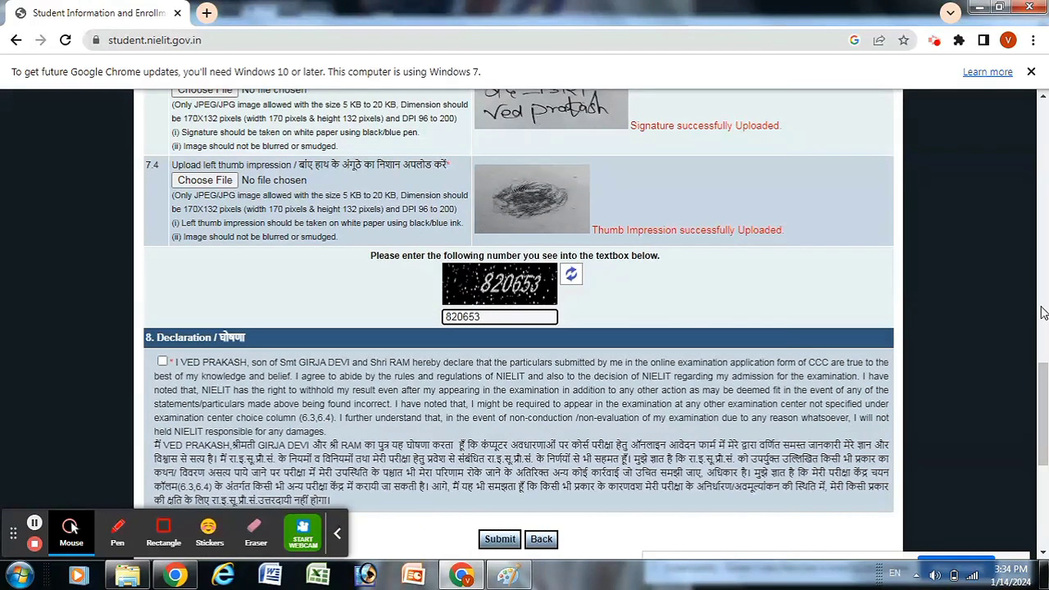
Step: Tick the final declaration checkbox above the Submit button
{"action": "scroll", "coordinate": [1042, 410], "scroll_direction": "down", "scroll_amount": 2}
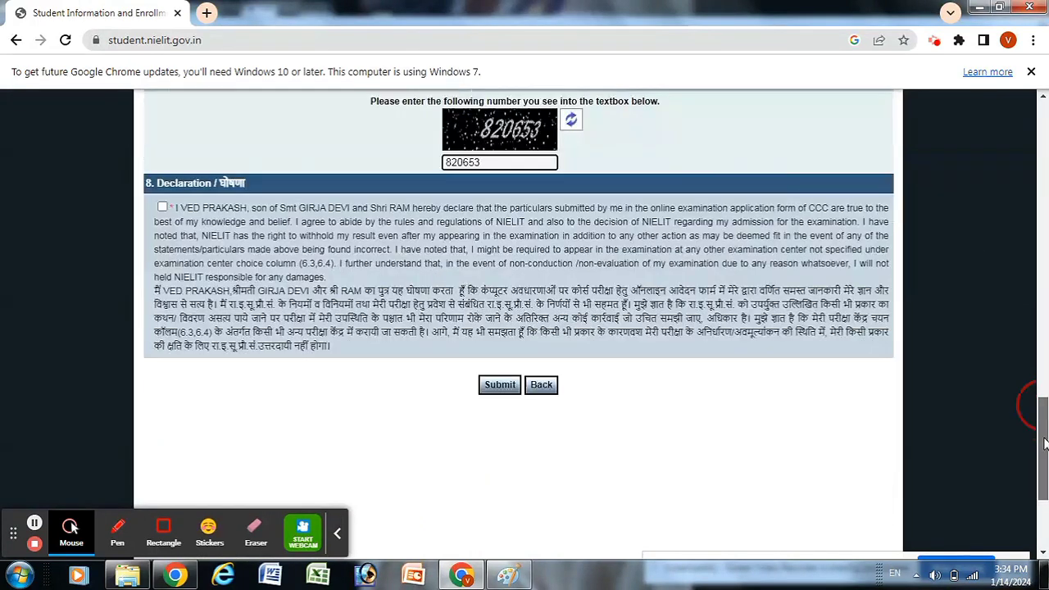
{"action": "left_click", "coordinate": [163, 208]}
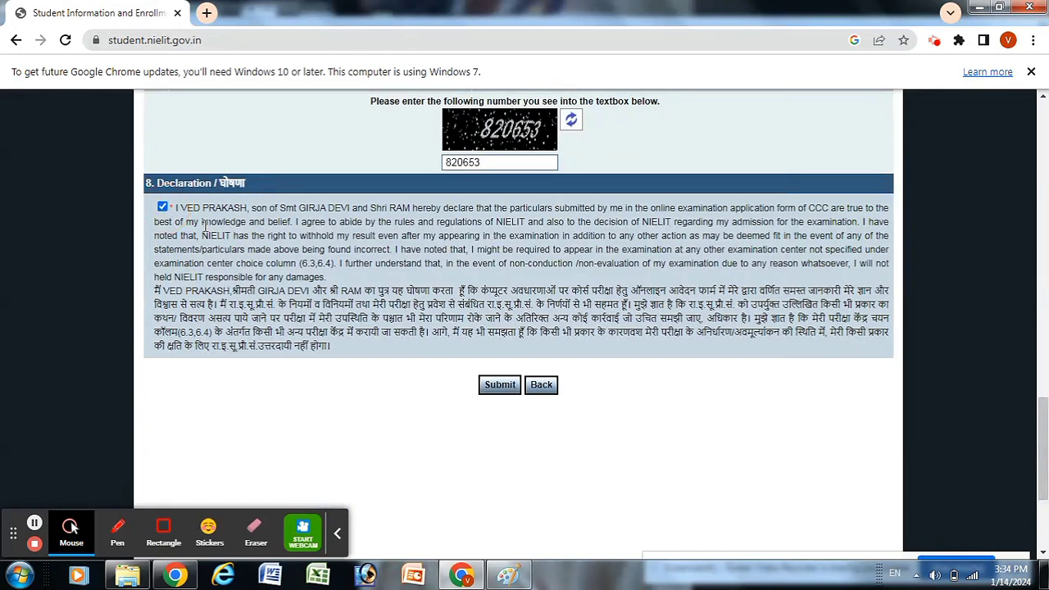
{"action": "left_click", "coordinate": [484, 390]}
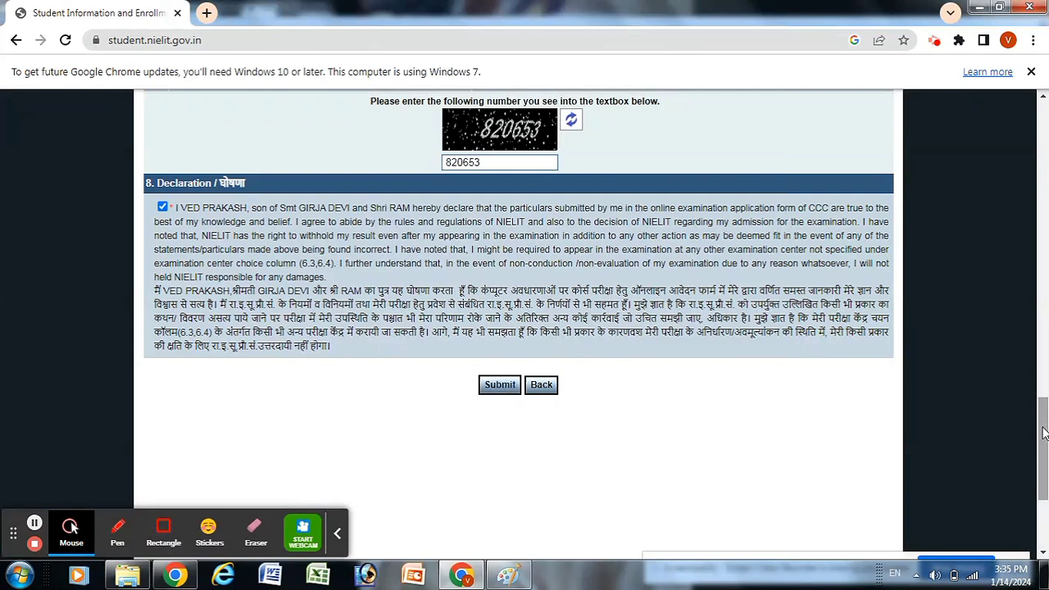
{"action": "mouse_move", "coordinate": [1043, 435]}
{"action": "left_mouse_down"}
{"action": "mouse_move", "coordinate": [1041, 187]}
{"action": "mouse_move", "coordinate": [1043, 426]}
{"action": "left_mouse_up"}
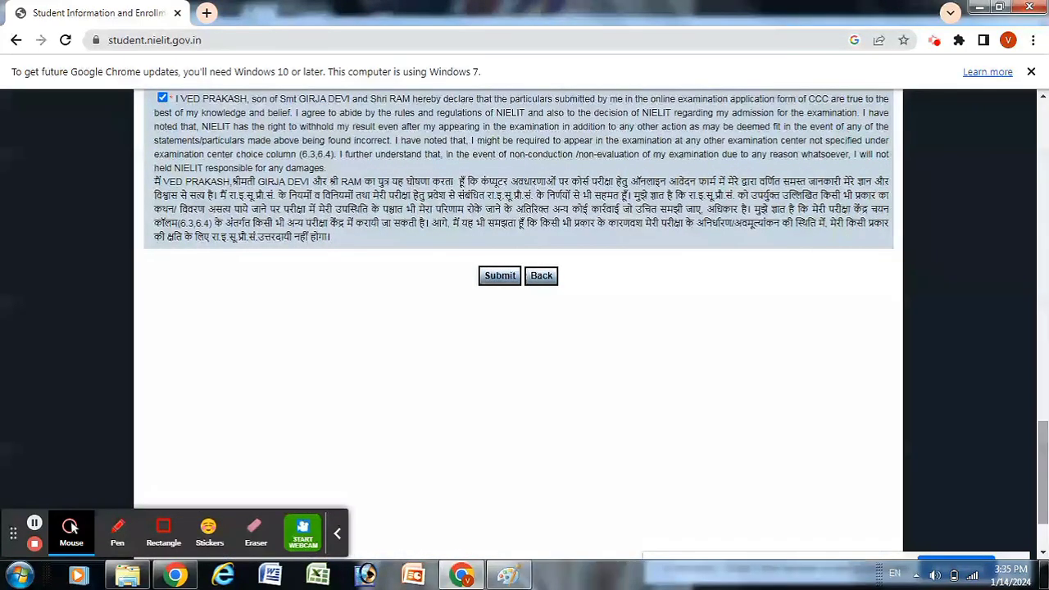